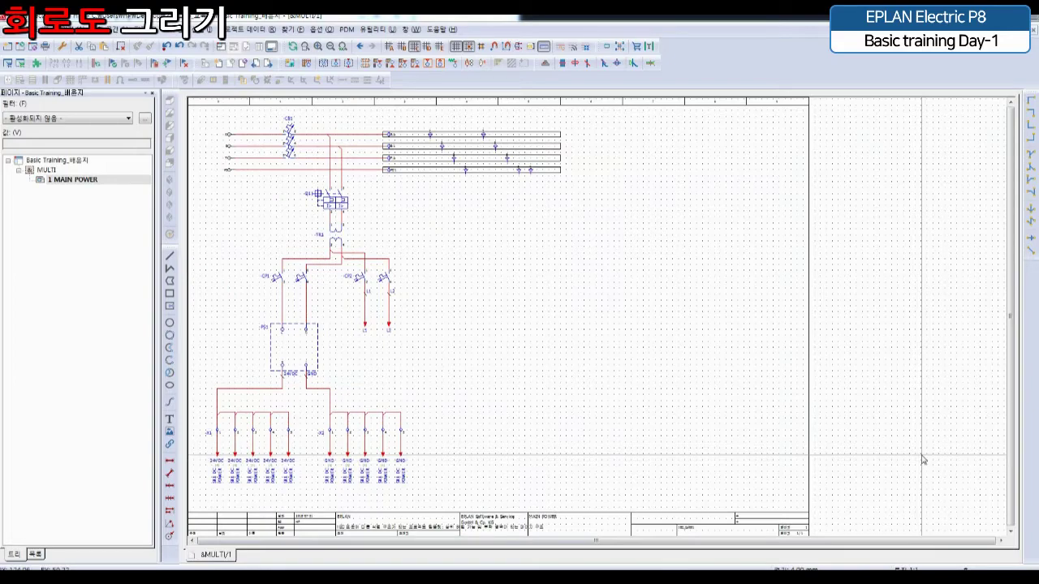
Switch to the reference PDF and examine the Q2 and Q3 branches, including the MC2, R1 and F1 symbols and their wiring
scroll(449, 276, up, 3)
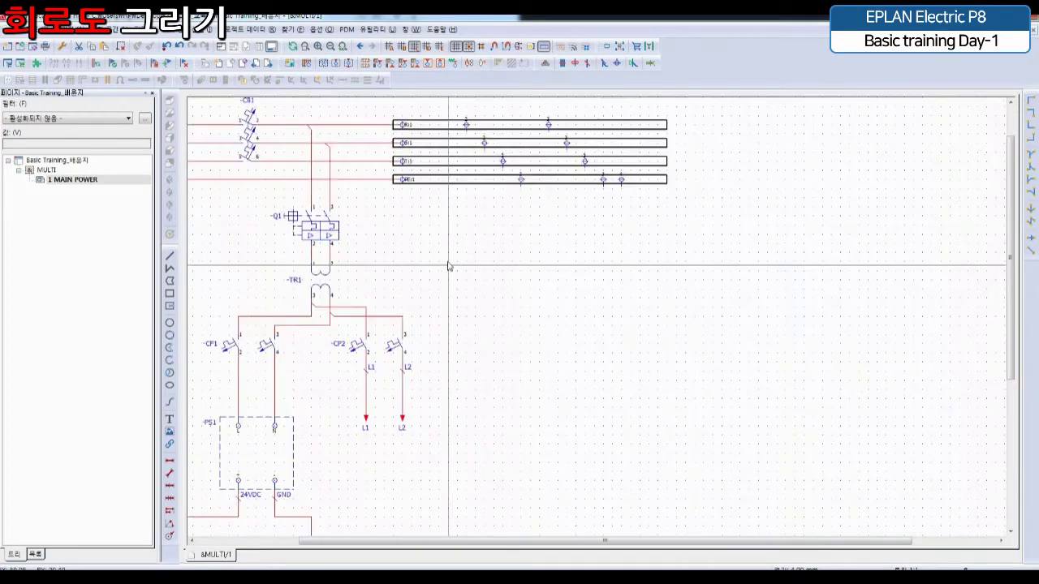
scroll(448, 265, up, 3)
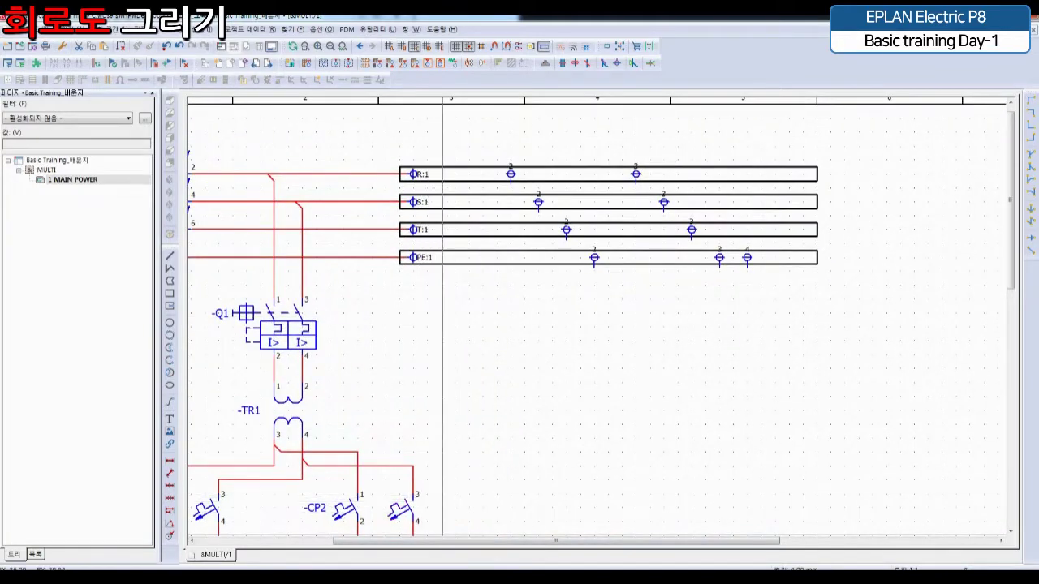
mouse_move(347, 578)
click(391, 552)
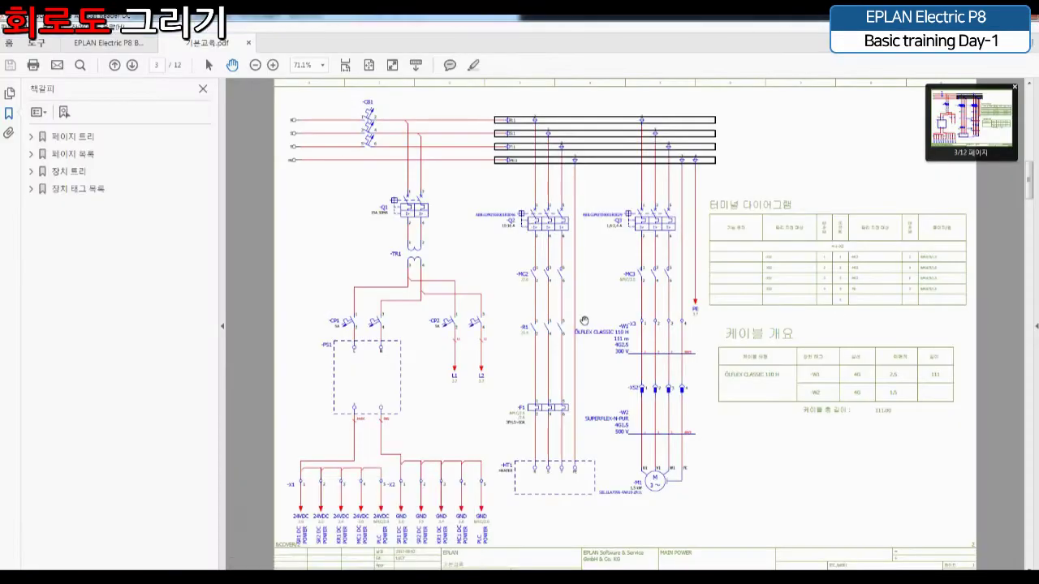
ctrl+scroll(593, 271, up, 2)
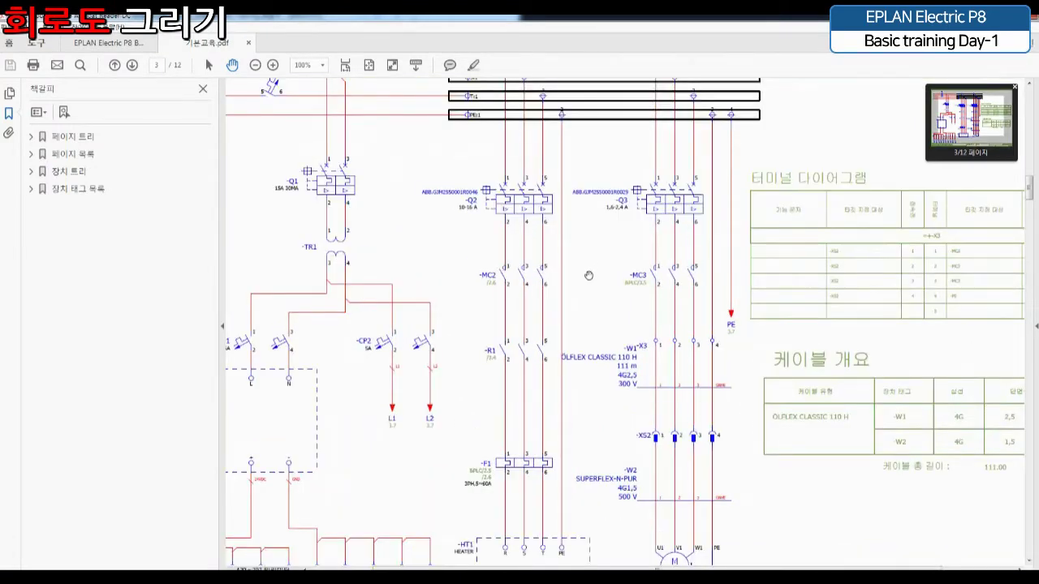
ctrl+scroll(588, 275, up, 1)
drag(589, 262, 627, 212)
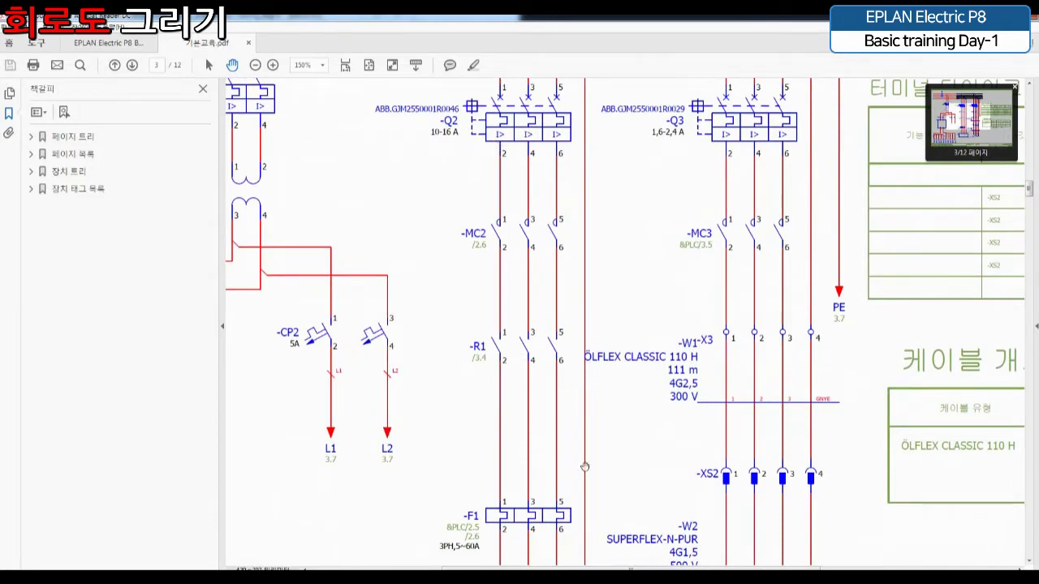
drag(630, 481, 598, 314)
drag(587, 344, 593, 566)
drag(580, 303, 595, 245)
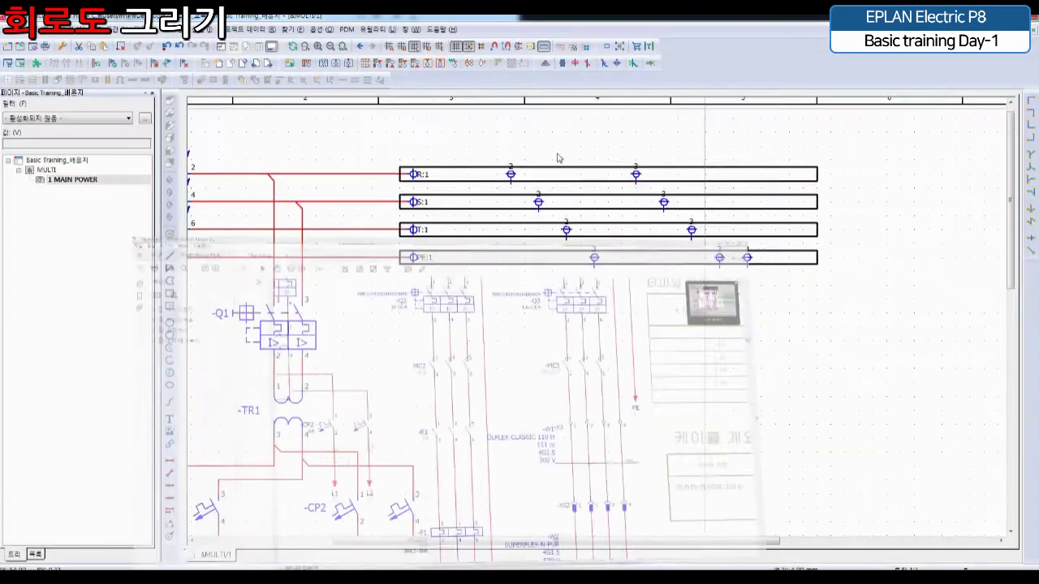
Return to the EPLAN schematic, start inserting a symbol and expand the protective devices (보호 장치) category
scroll(538, 366, down, 1)
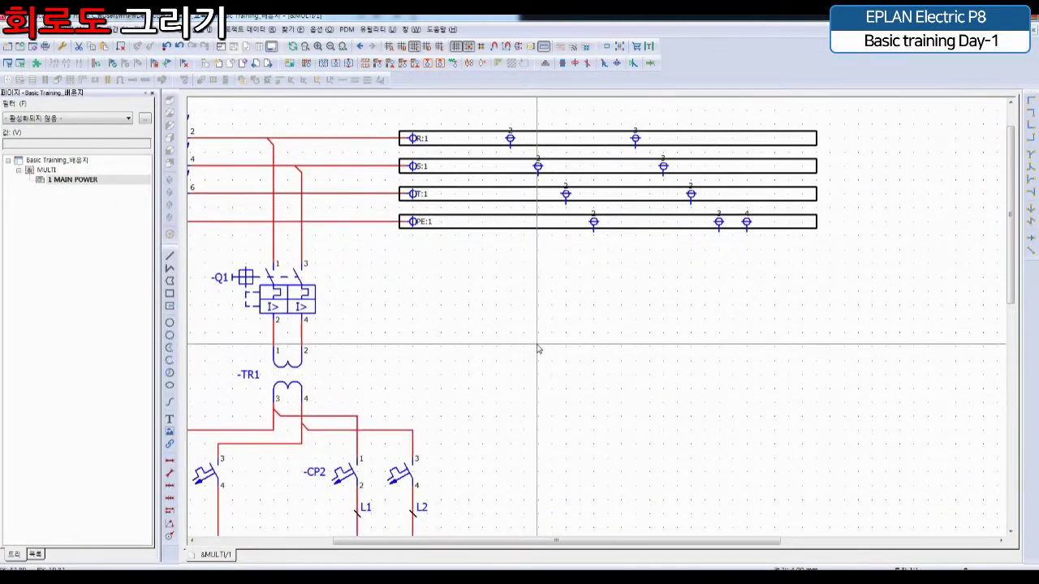
key(Insert)
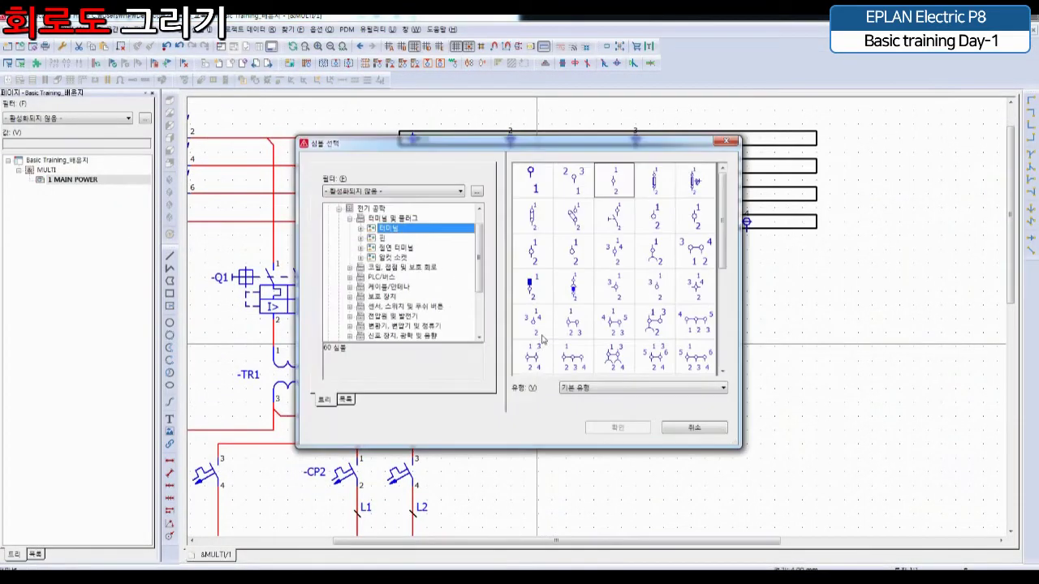
key(Left)
key(Left)
key(Down)
key(Down)
key(Down)
key(Down)
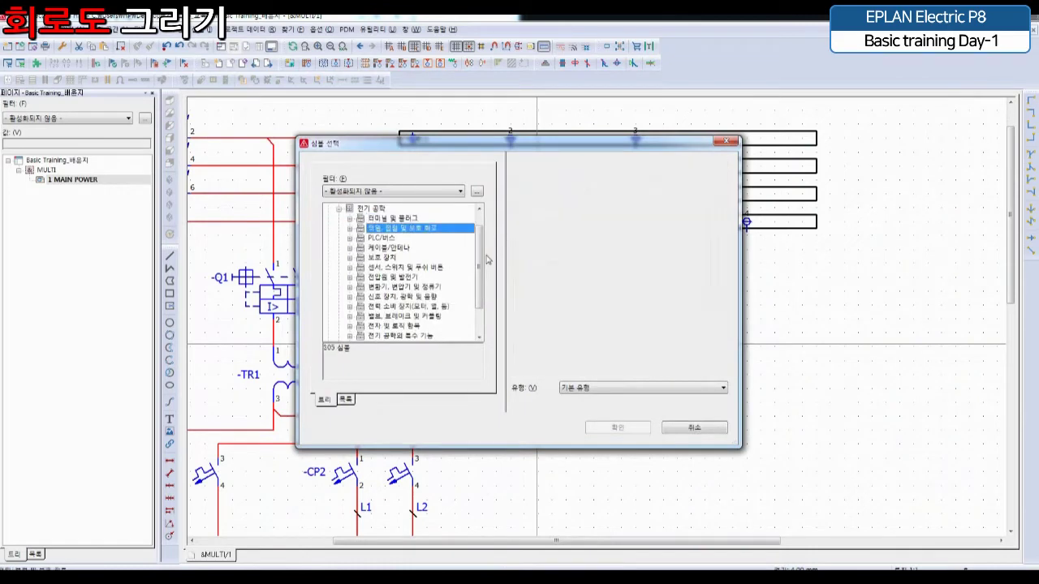
key(Right)
Choose the three-pole safety switch symbol with thermal and I> trips from the safety switches with 6 connection points (안전 스위치, 6 접속점)
key(Down)
key(Down)
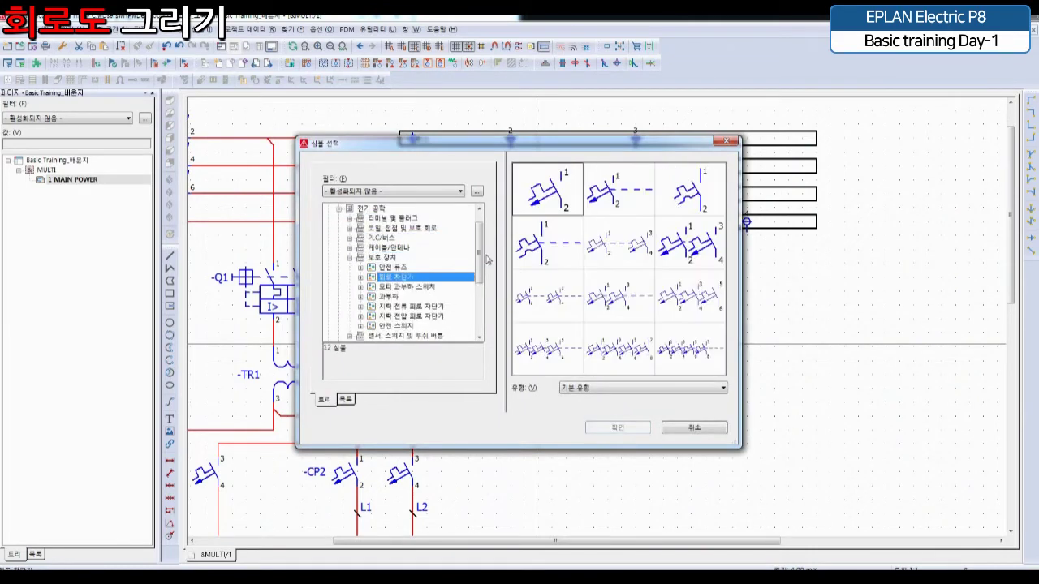
key(Down)
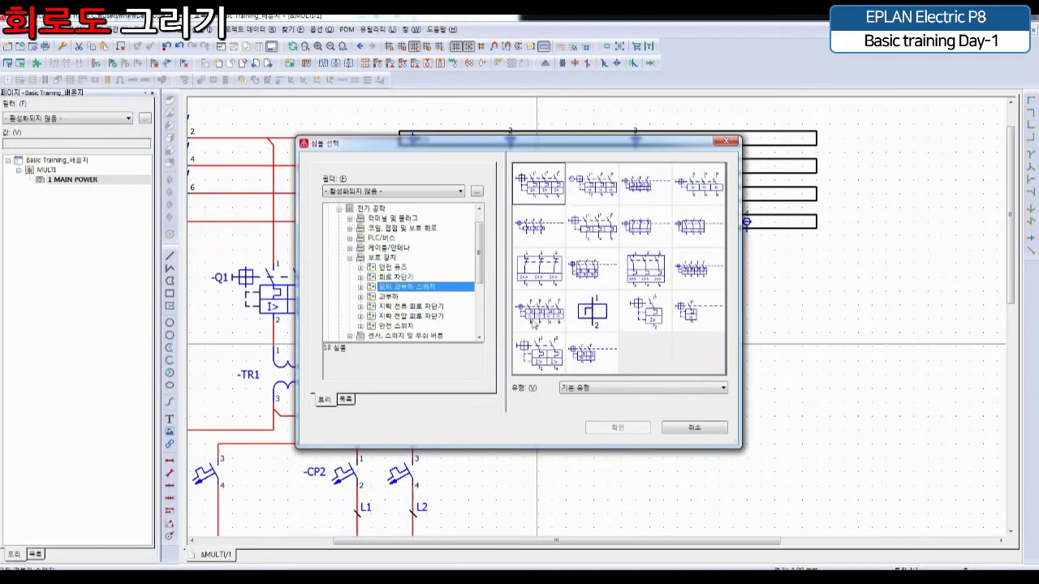
key(Down)
key(Down)
key(Down)
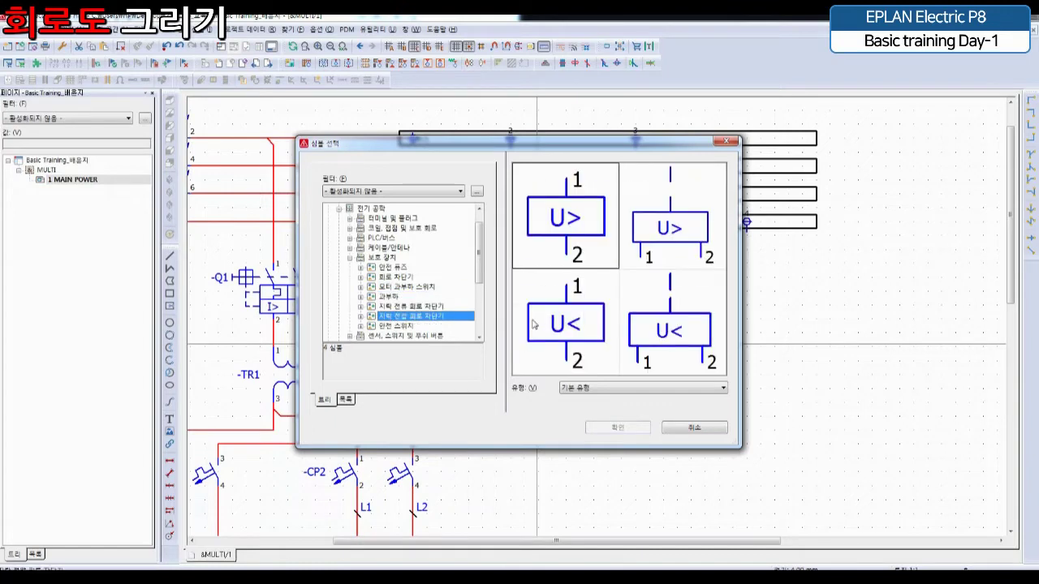
key(Down)
key(Right)
key(Down)
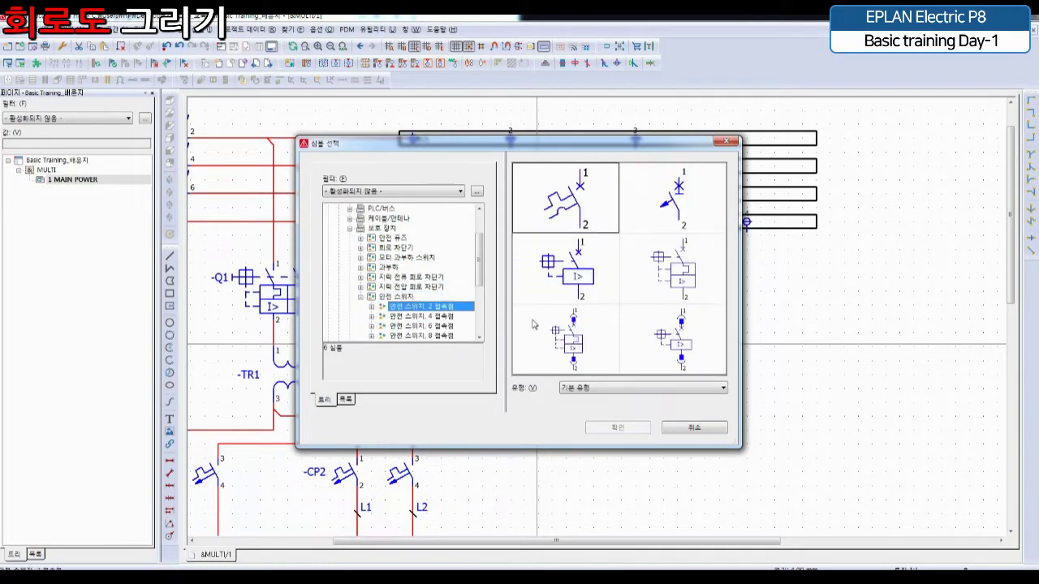
key(Down)
key(Down)
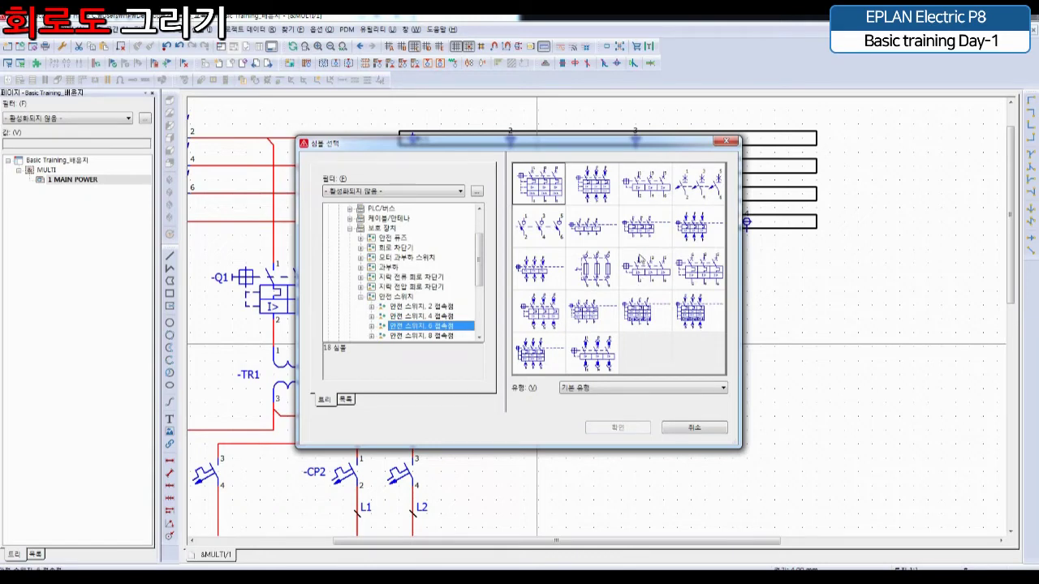
double_click(699, 267)
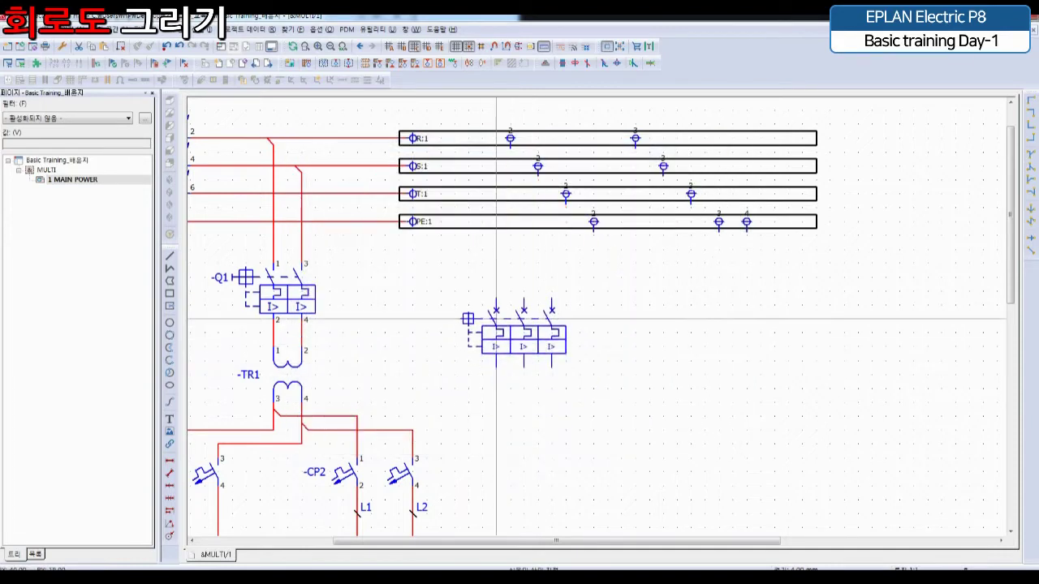
Place two safety switches, Q2 and Q3, beneath the first and second sets of R, S and T busbar taps
click(510, 291)
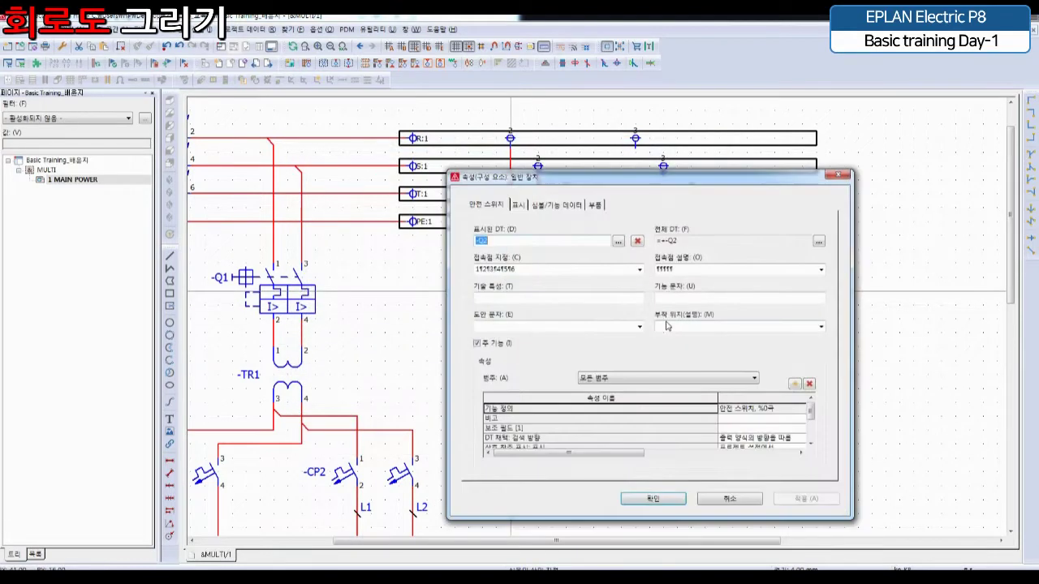
key(Return)
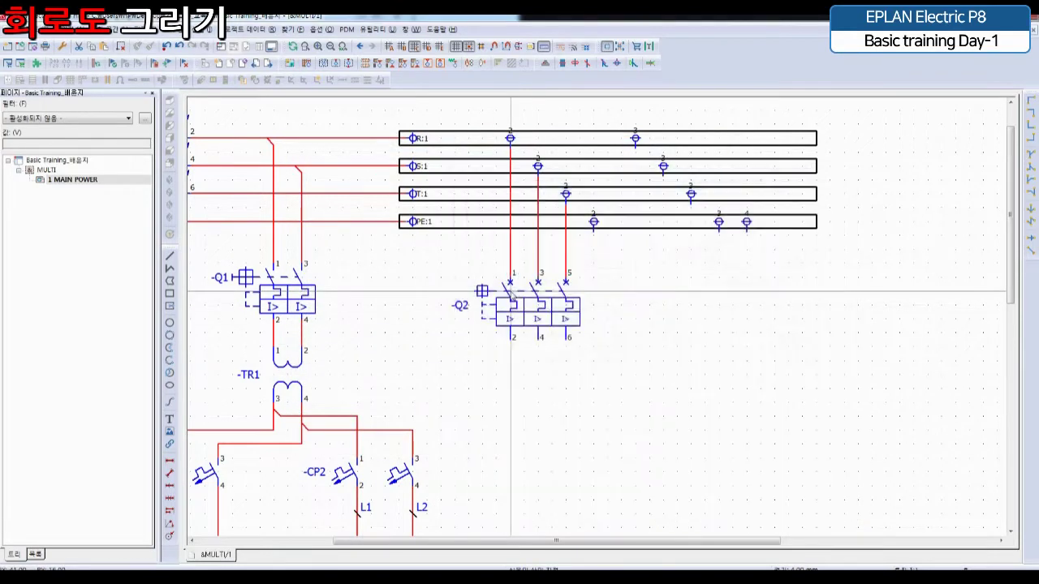
click(635, 291)
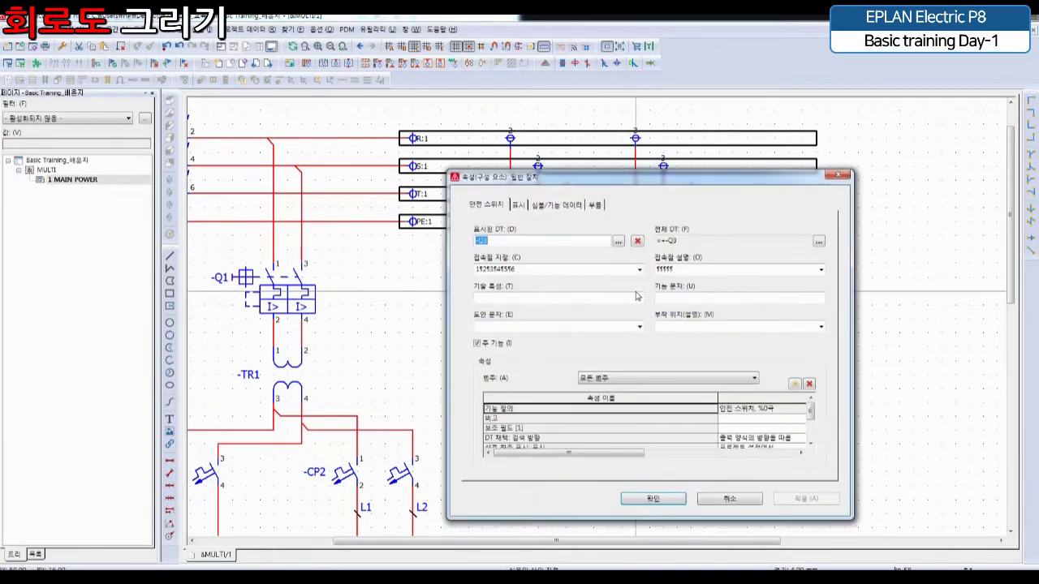
key(Return)
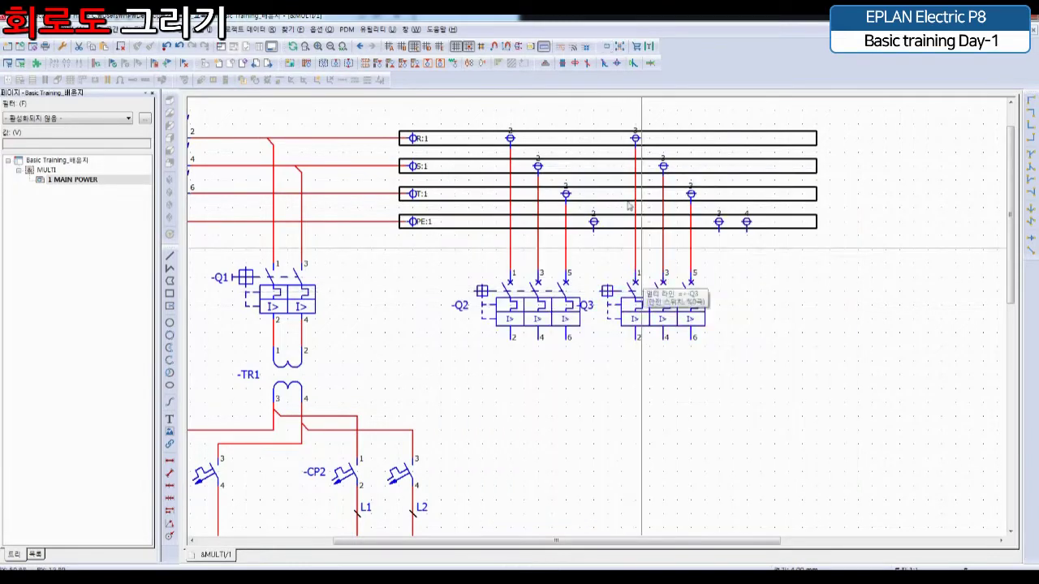
key(Escape)
Shift Q3 together with its R, S, T and PE busbar taps farther from Q2
drag(607, 108, 776, 426)
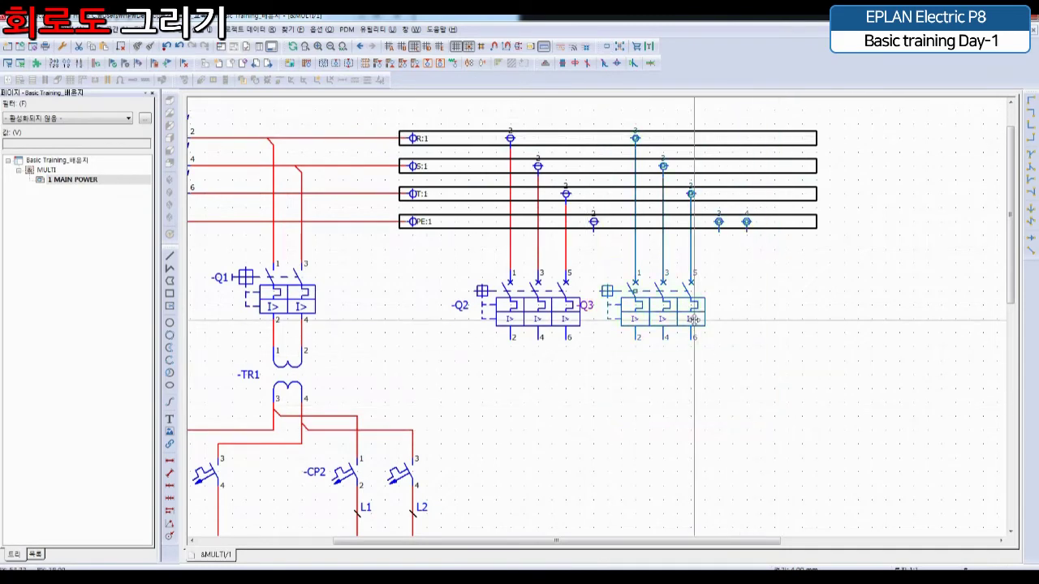
drag(692, 317, 734, 325)
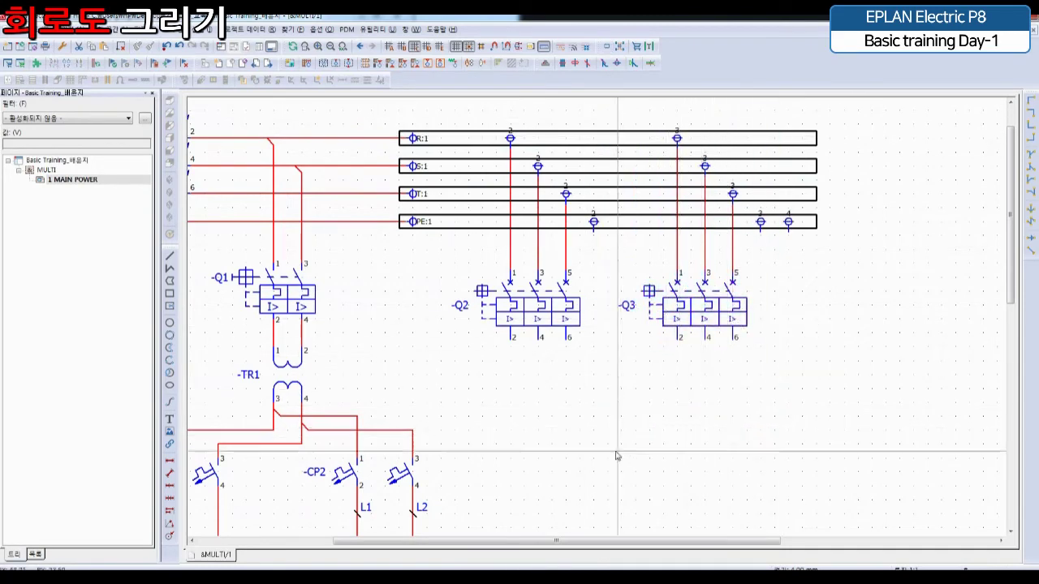
Insert three power NO contacts from the NO contacts with 2 connection points (NO 접점, 2 접속점) below the three Q2 outputs
middle_drag(620, 463, 626, 365)
scroll(572, 328, up, 1)
middle_drag(556, 323, 557, 364)
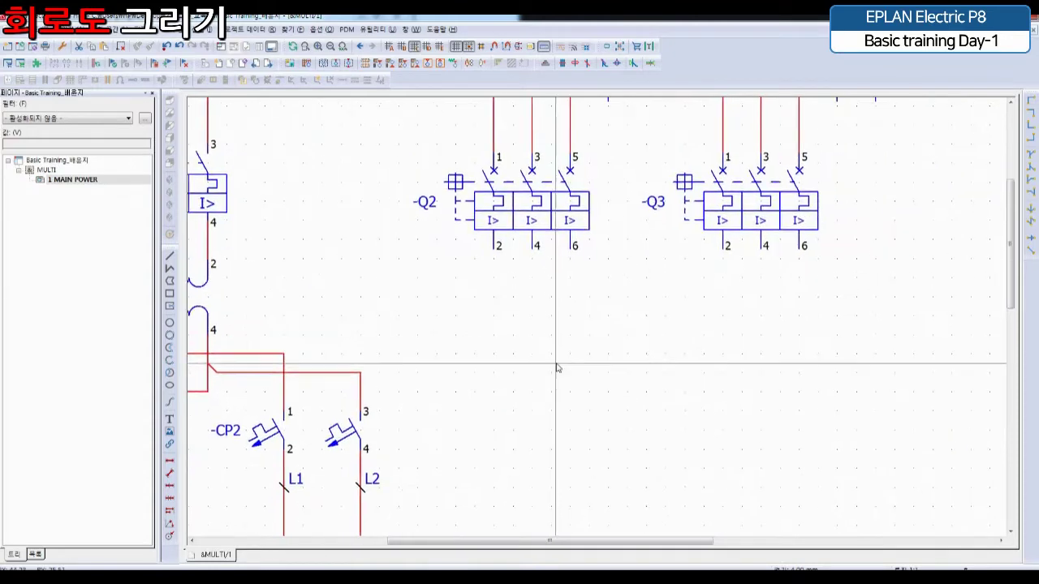
key(Insert)
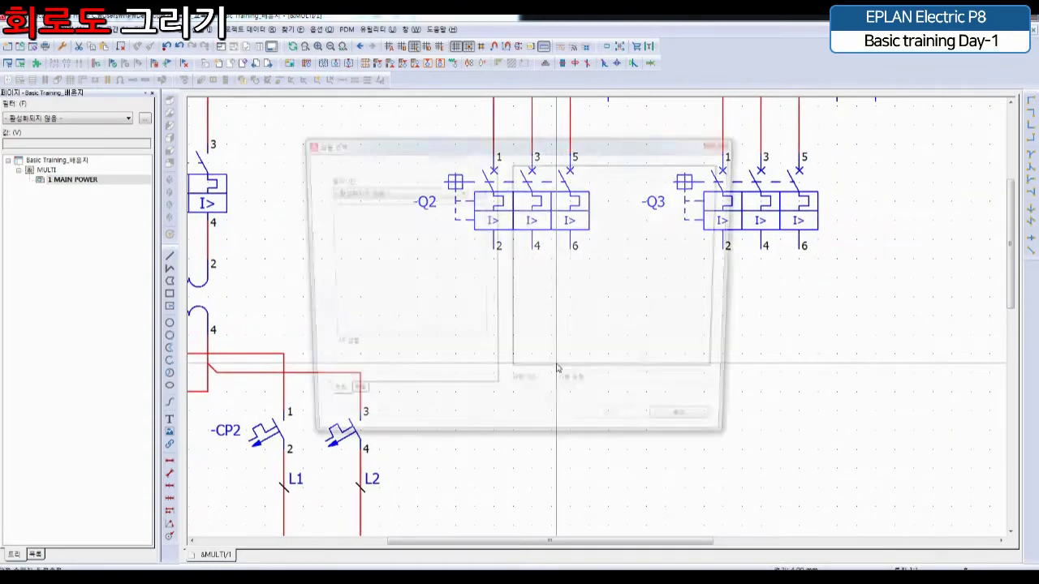
click(395, 231)
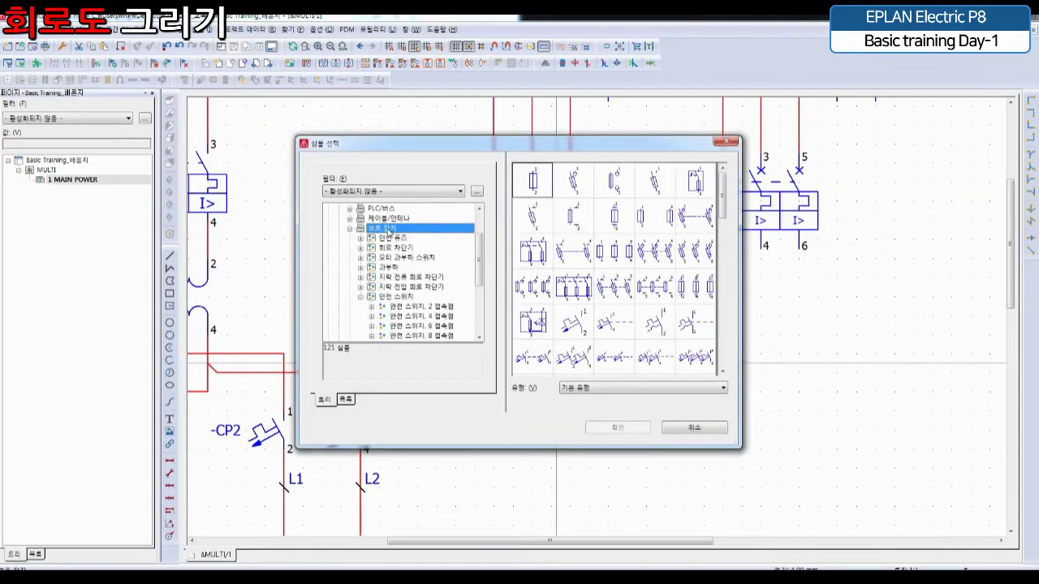
double_click(389, 231)
double_click(392, 248)
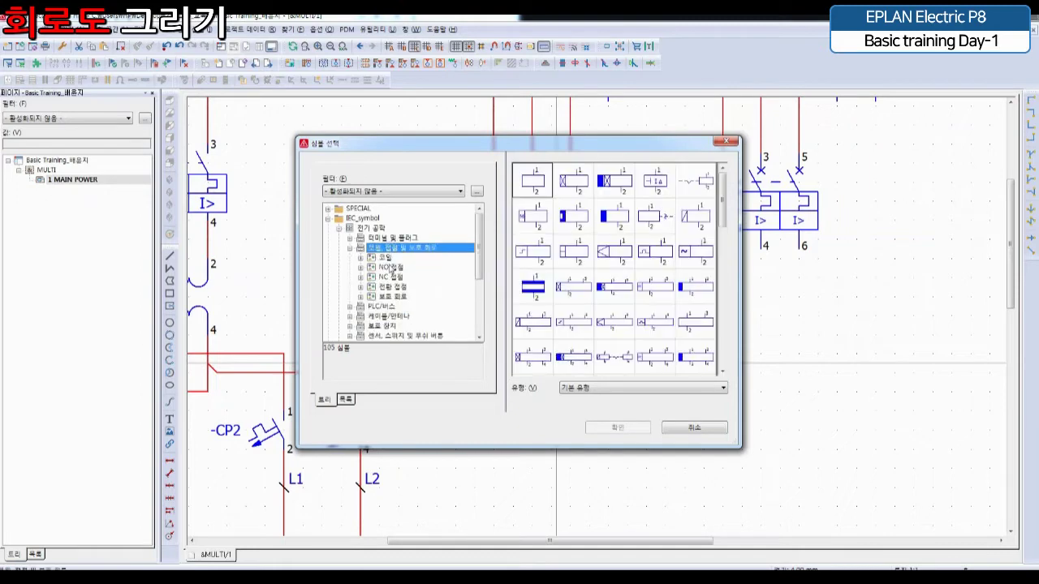
double_click(391, 267)
click(401, 277)
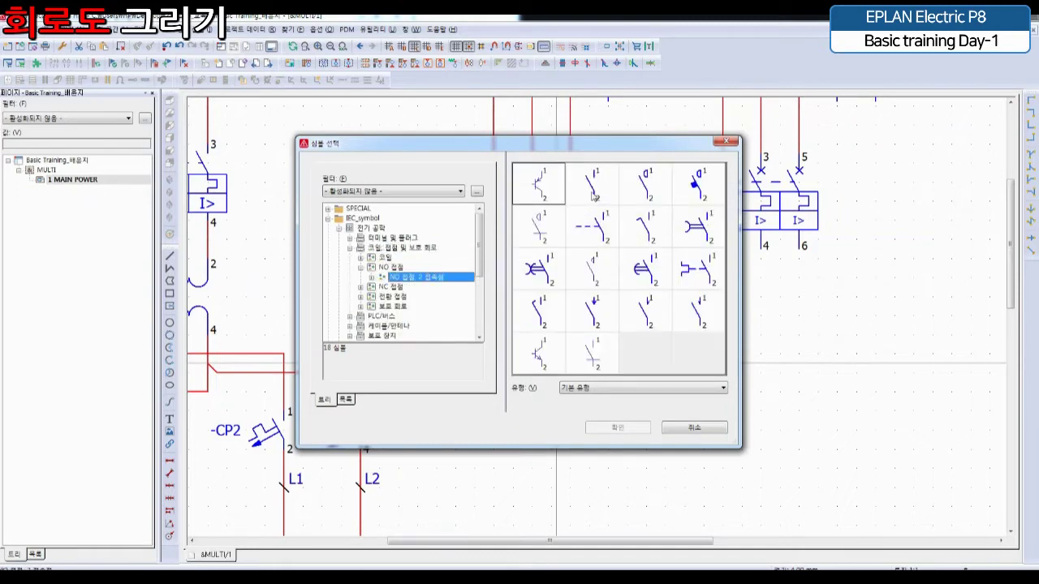
double_click(641, 186)
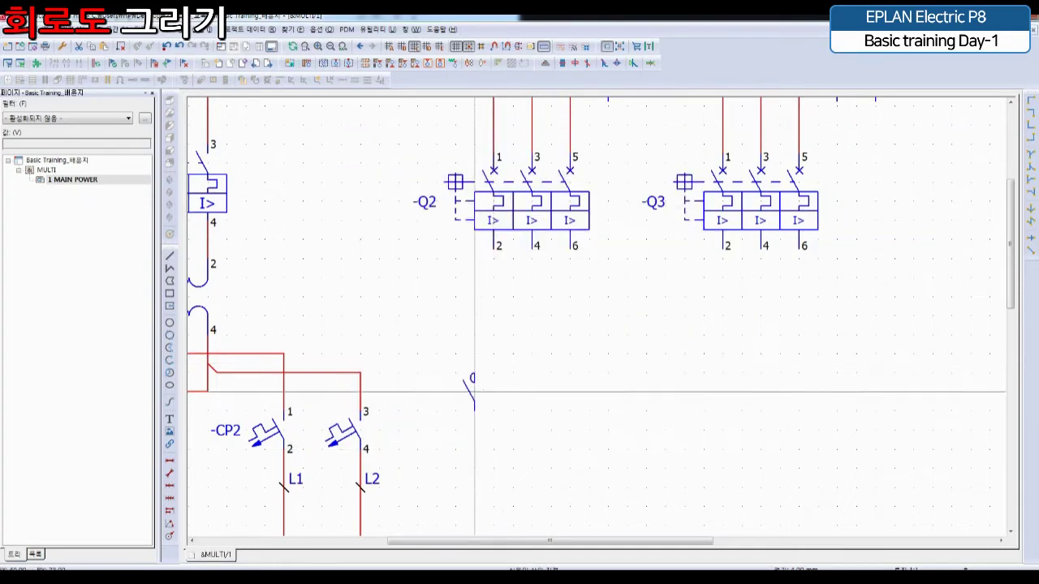
drag(493, 354, 589, 354)
Set the first contact's displayed device tag below Q2 to -MC2
scroll(469, 355, up, 2)
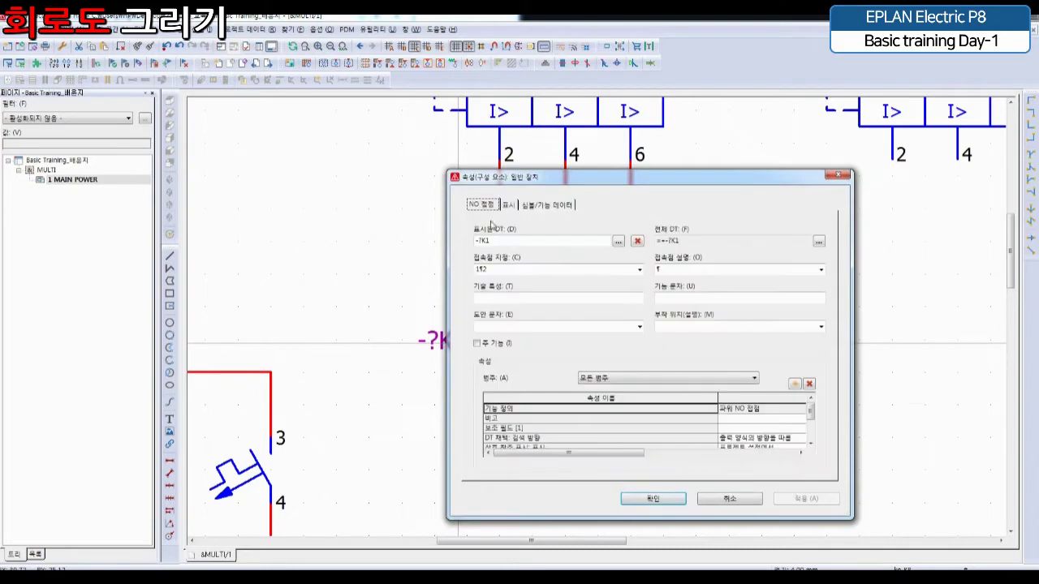
text(MC2)
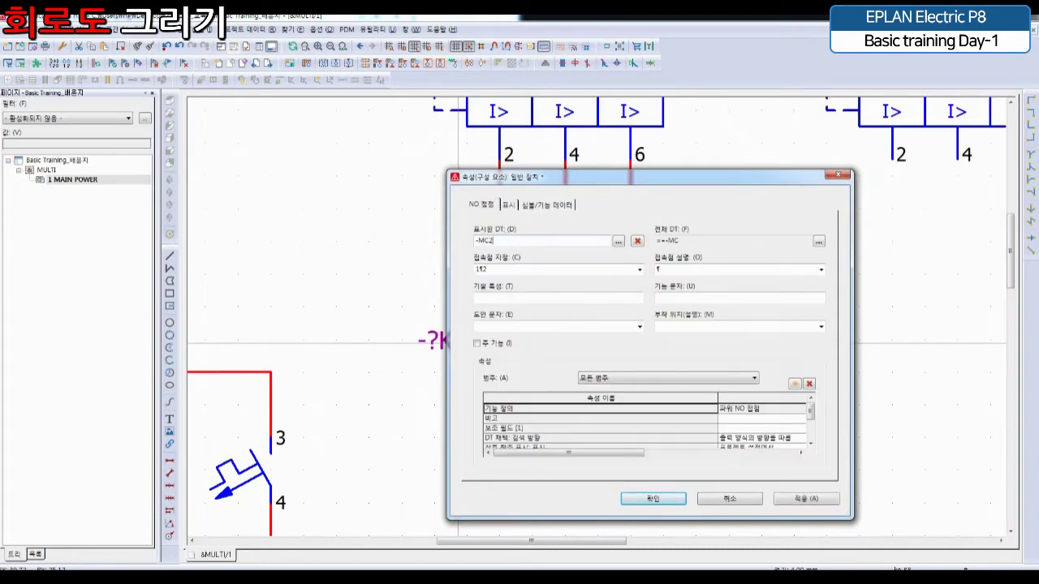
key(Return)
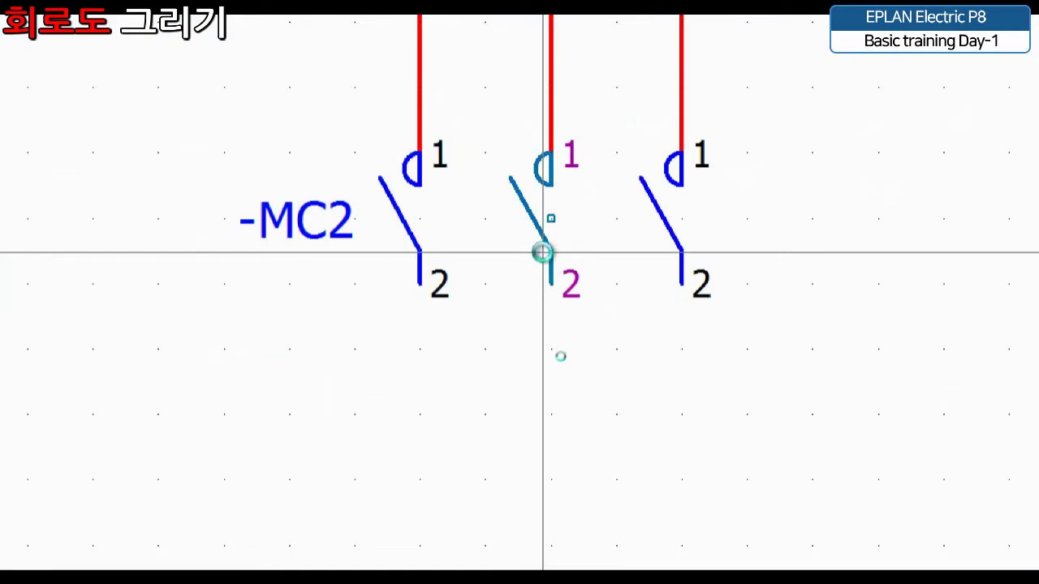
Check the middle contact's full device tag and set its connection point designation to 3¶4
click(543, 252)
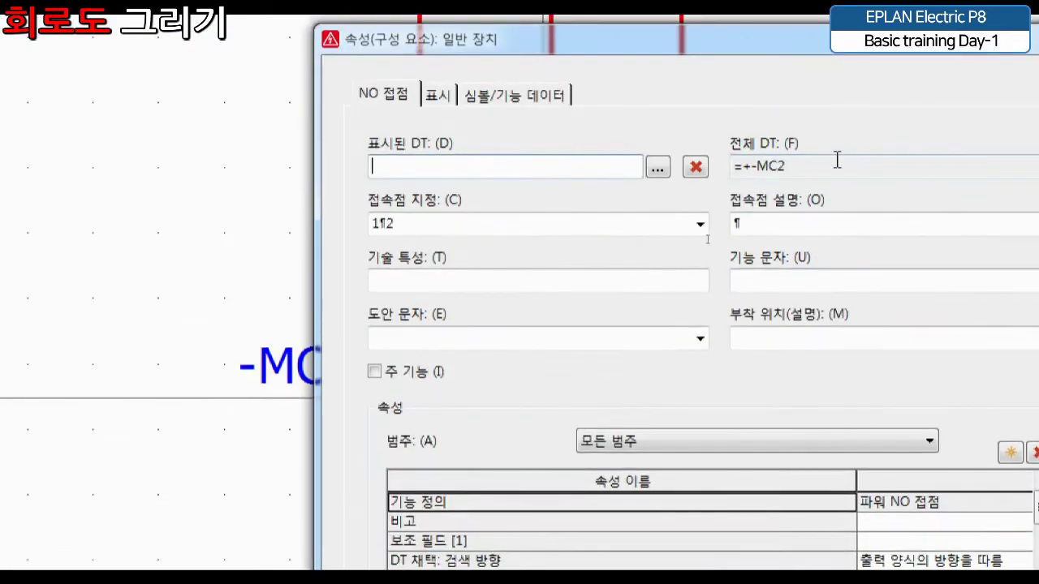
drag(835, 160, 730, 175)
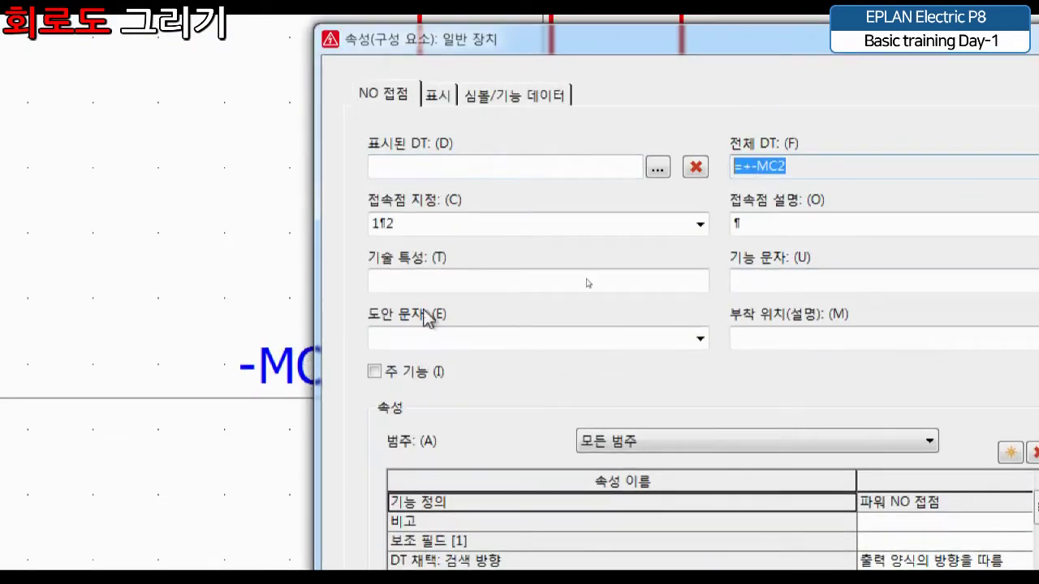
double_click(374, 222)
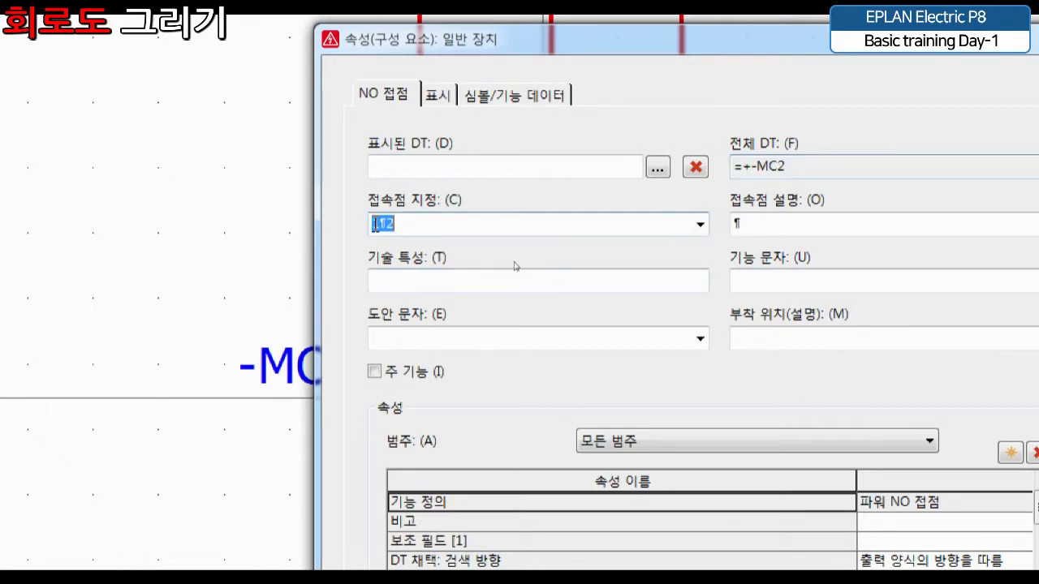
text(3¶4)
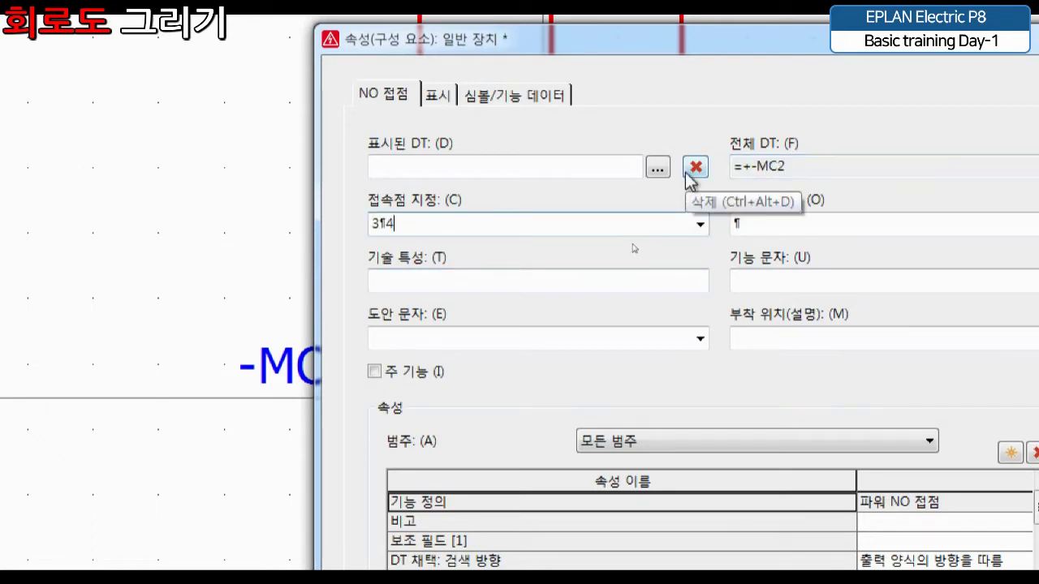
key(Return)
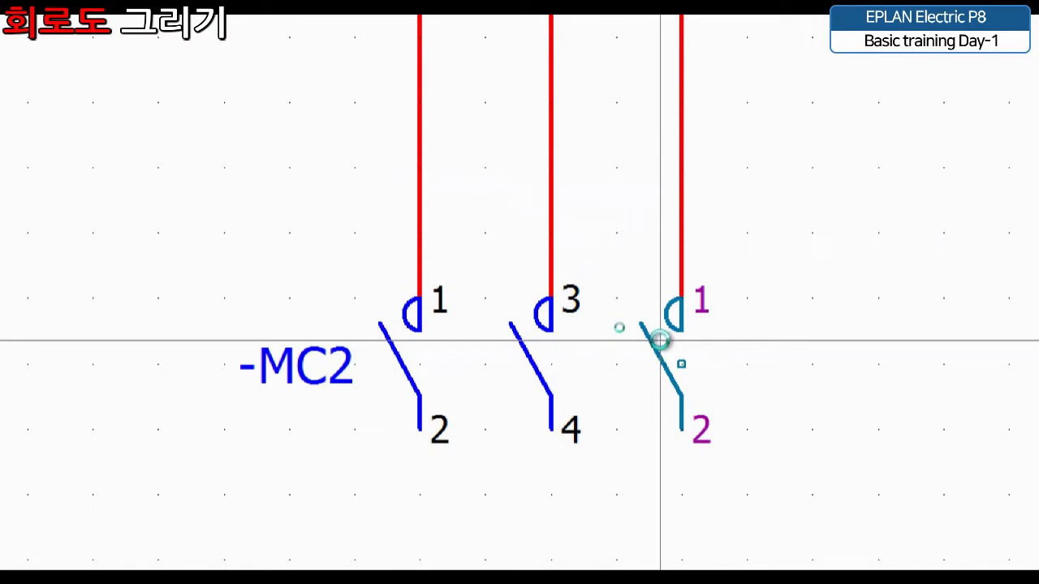
Set the connection point designation of the third -MC2 contact to 5¶6
click(661, 342)
text(5¶6)
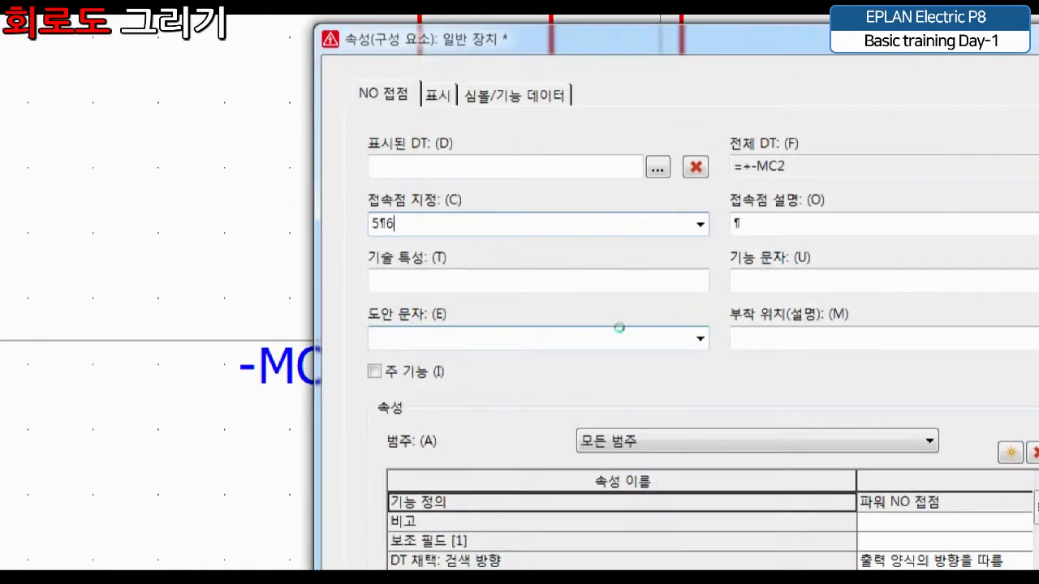
key(Return)
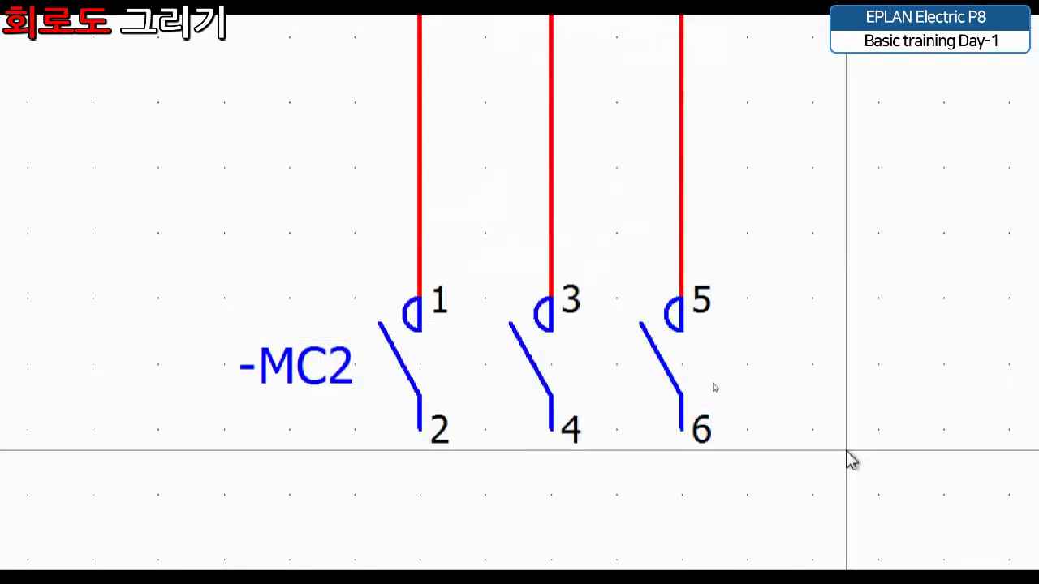
Insert three plain NO contacts with 2 connection points below the -MC2 contacts and delete the surplus fourth one
scroll(844, 485, down, 2)
middle_drag(842, 515, 492, 392)
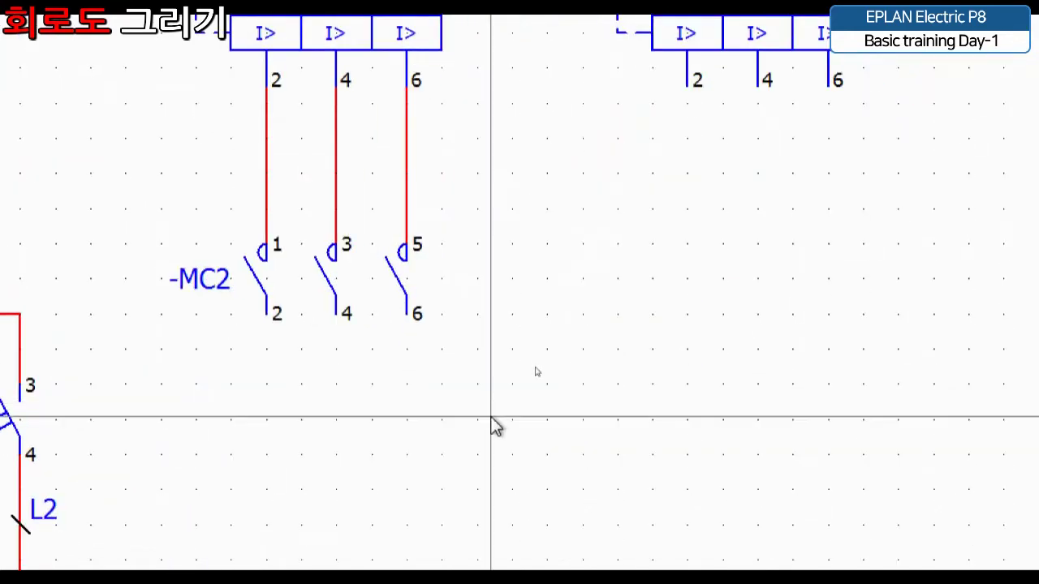
drag(510, 387, 125, 195)
click(362, 476)
middle_drag(336, 488, 536, 410)
scroll(523, 399, up, 1)
scroll(501, 376, up, 1)
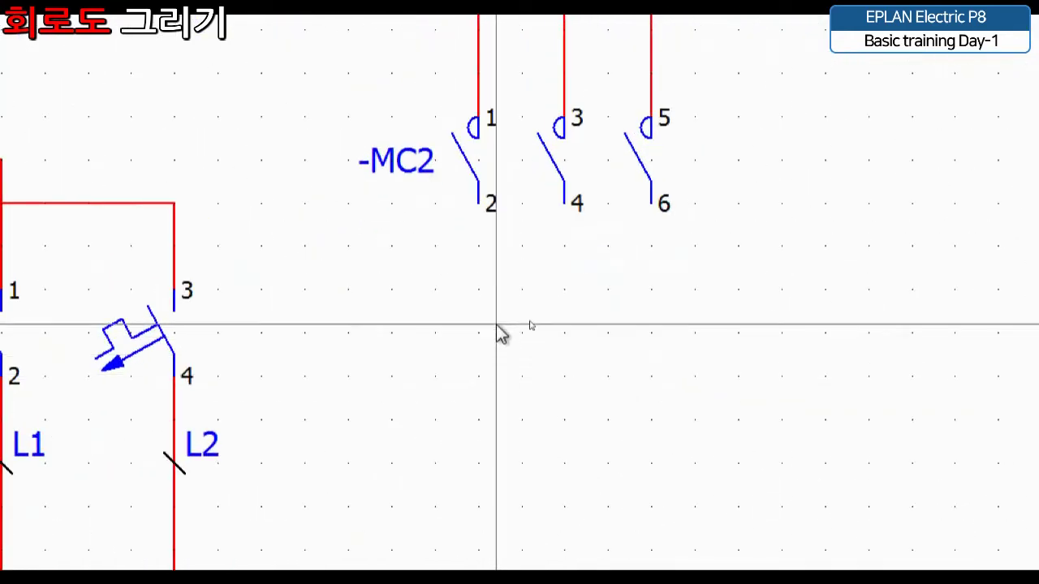
key(Insert)
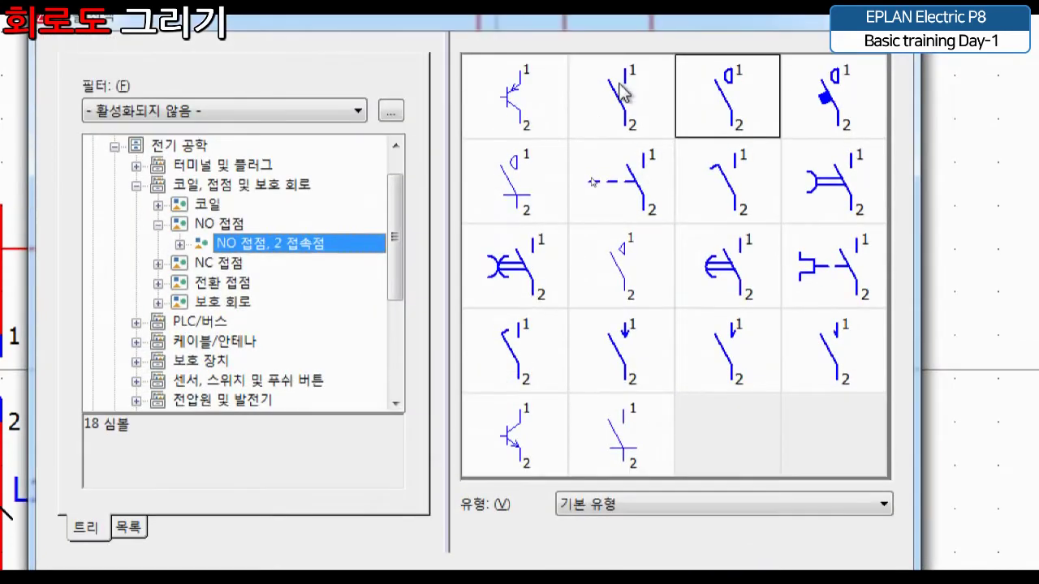
double_click(621, 91)
drag(454, 366, 747, 366)
click(740, 353)
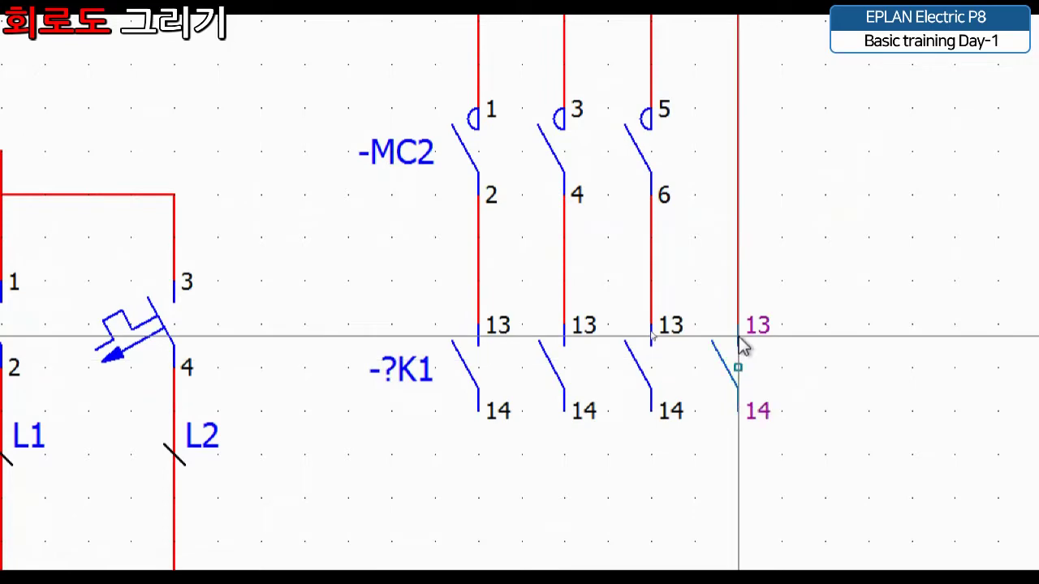
key(Delete)
Set the displayed device tag of the first NO contact below -MC2 to -R1
double_click(412, 383)
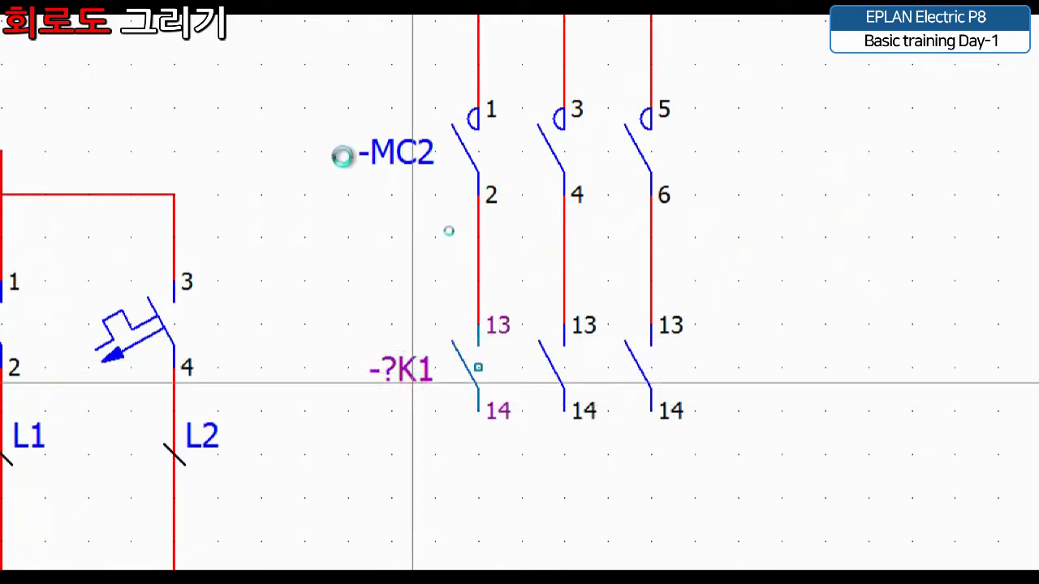
click(410, 155)
key(BackSpace)
key(BackSpace)
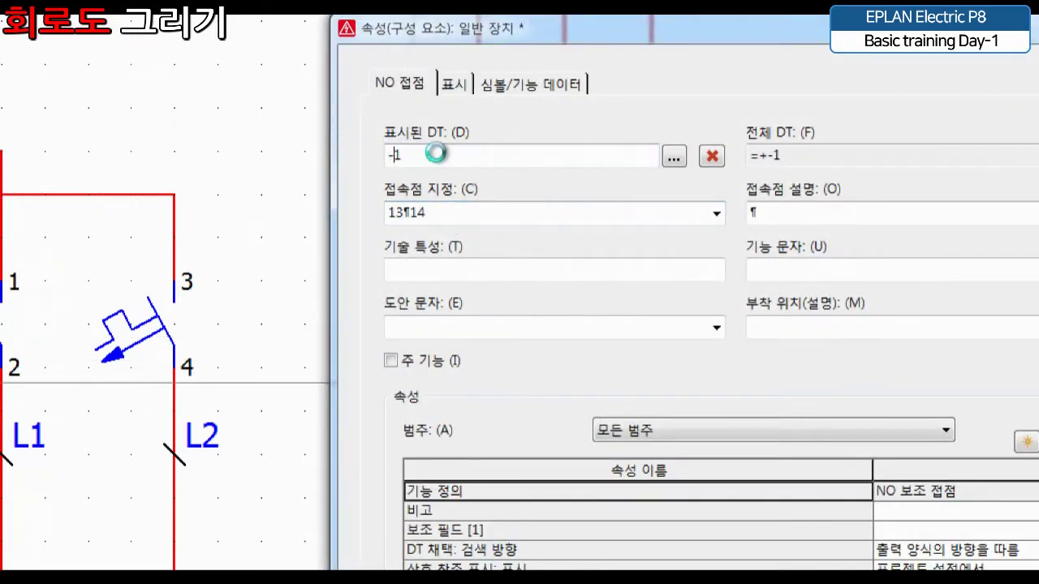
text(R)
key(Return)
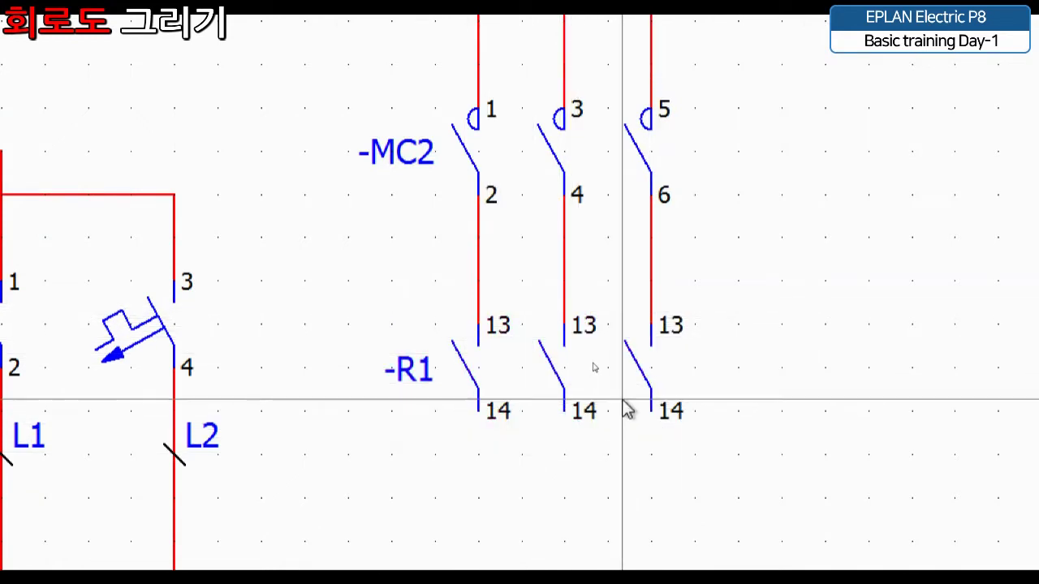
Open all three -R1 contacts for tabular editing and widen the connection point designation column to fit its heading
middle_drag(736, 461, 709, 291)
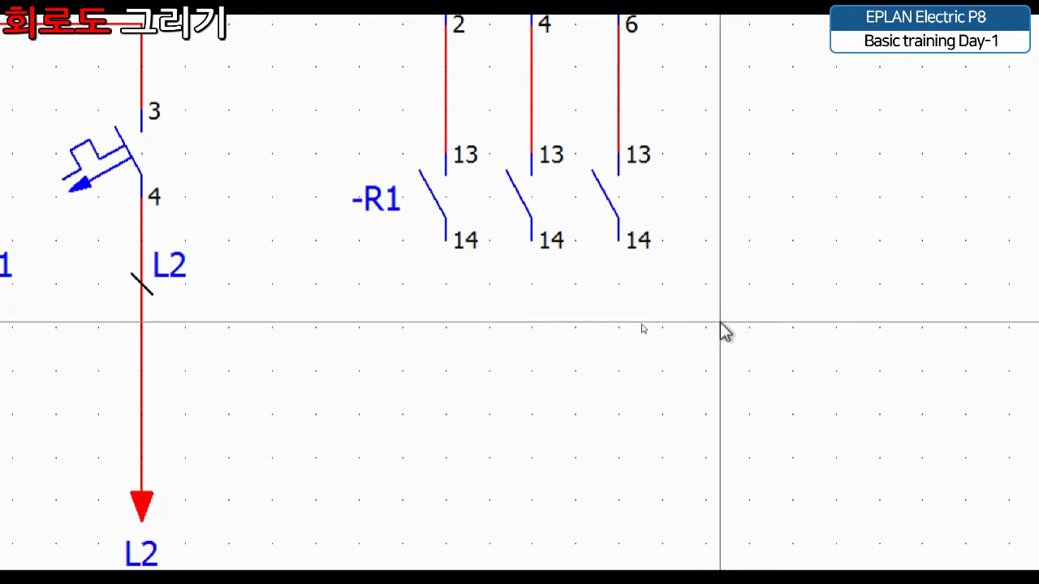
drag(720, 324, 396, 105)
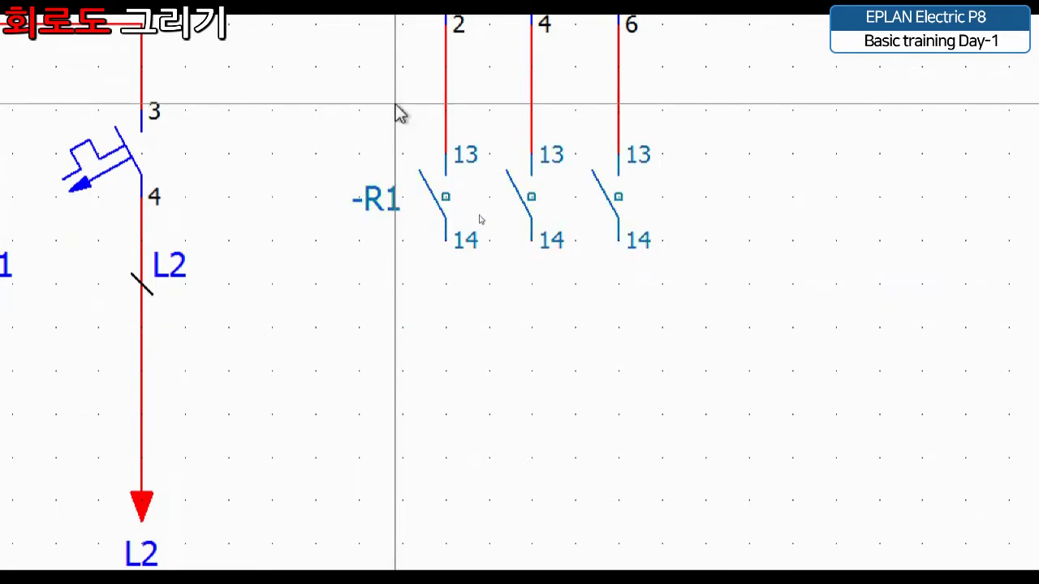
scroll(398, 112, up, 5)
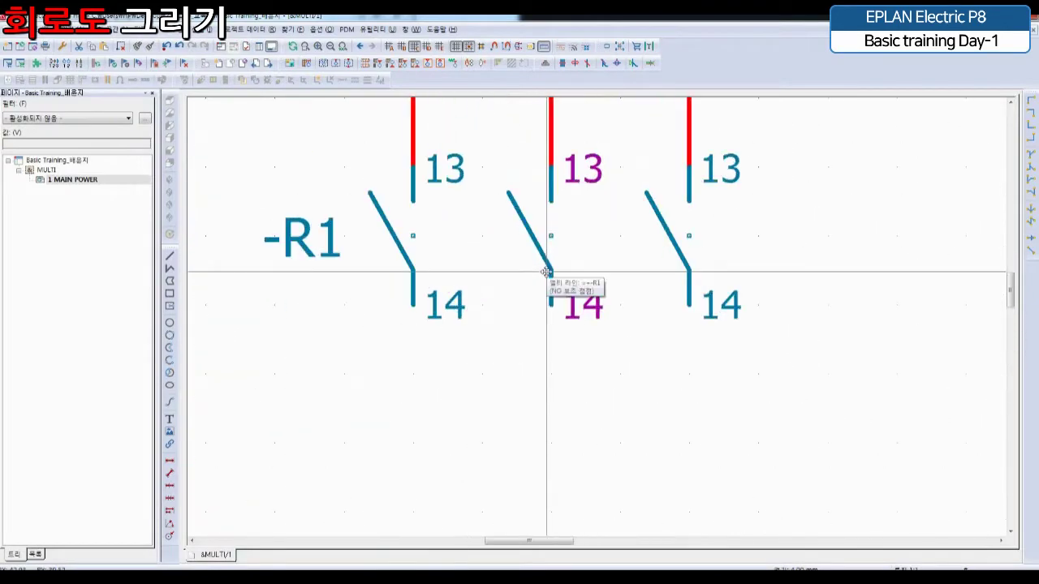
middle_drag(545, 272, 574, 254)
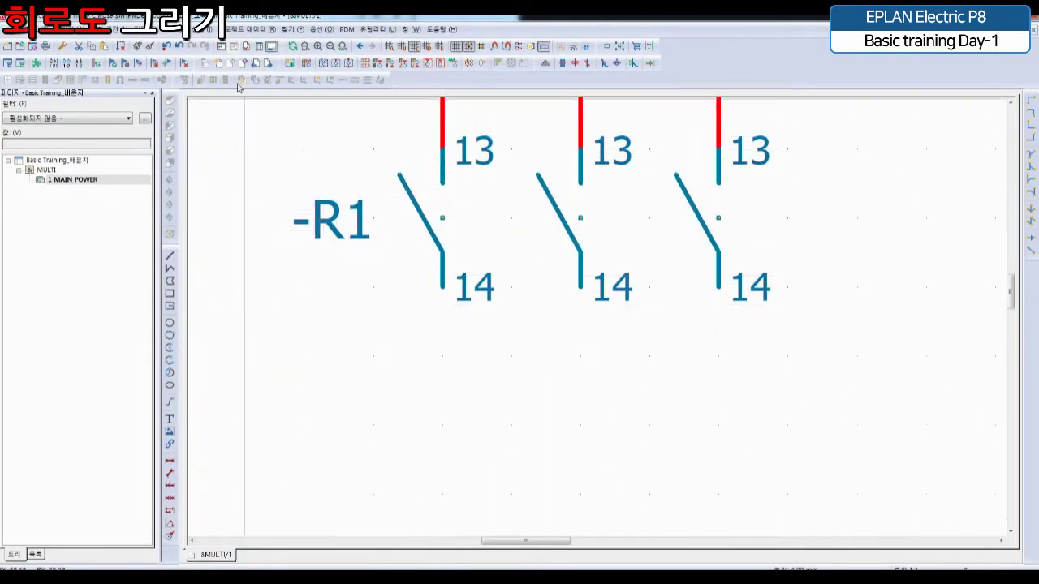
click(146, 30)
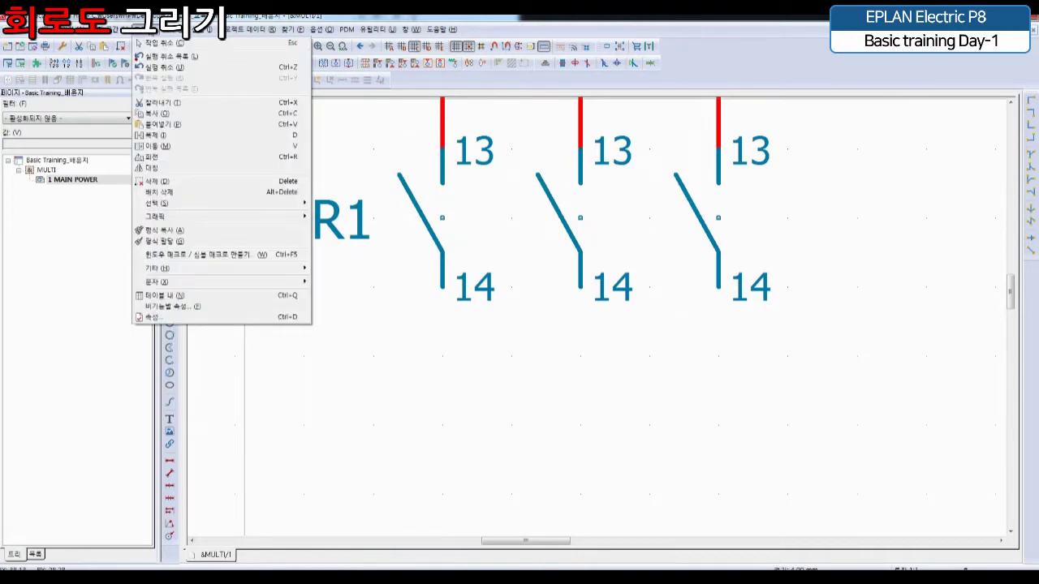
click(161, 297)
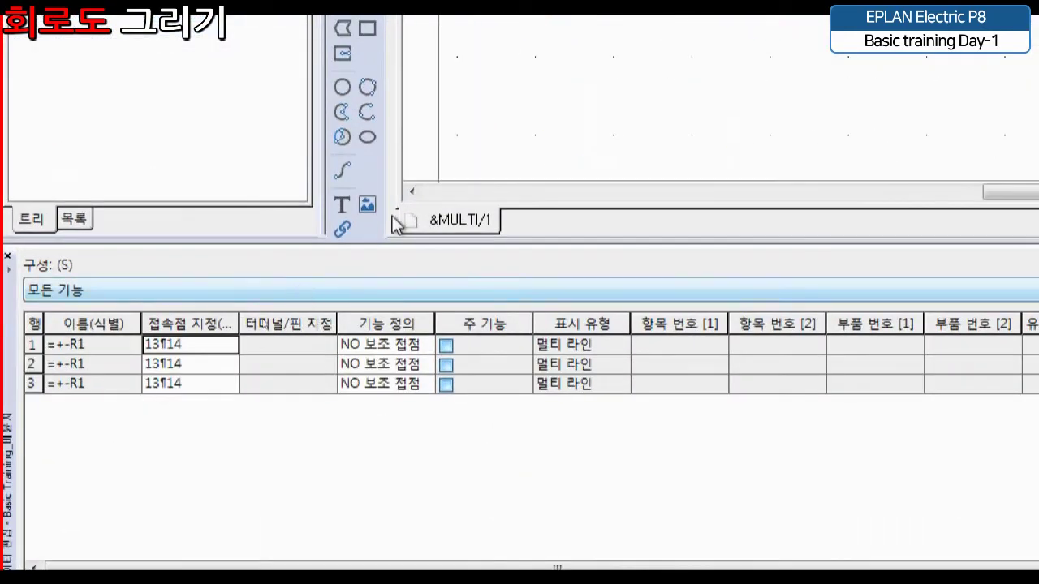
double_click(240, 322)
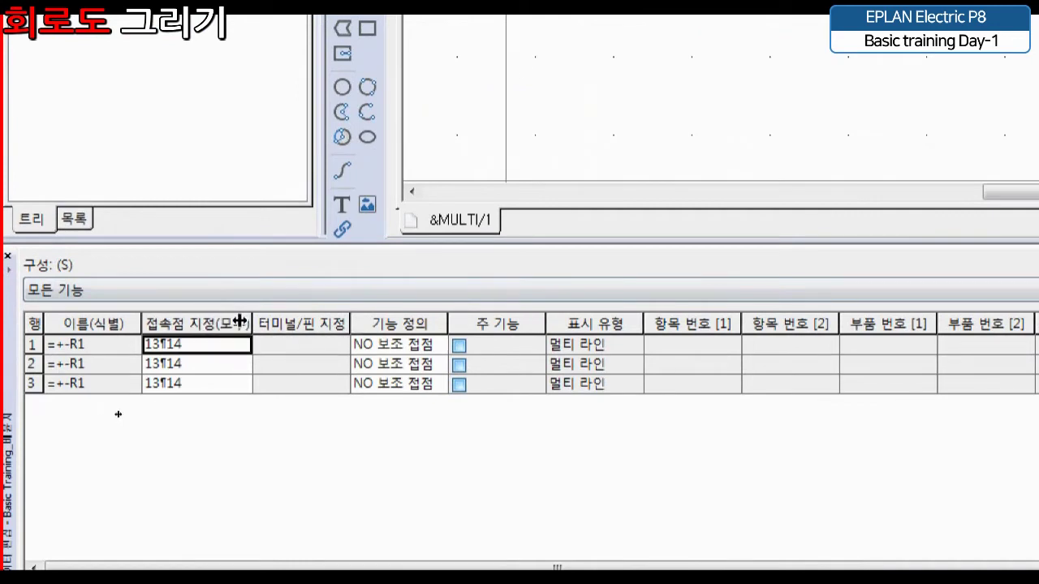
Set the connection point designations of the three -R1 contacts to 1¶2, 3¶4 and 5¶6, and close the editing table
text(1)
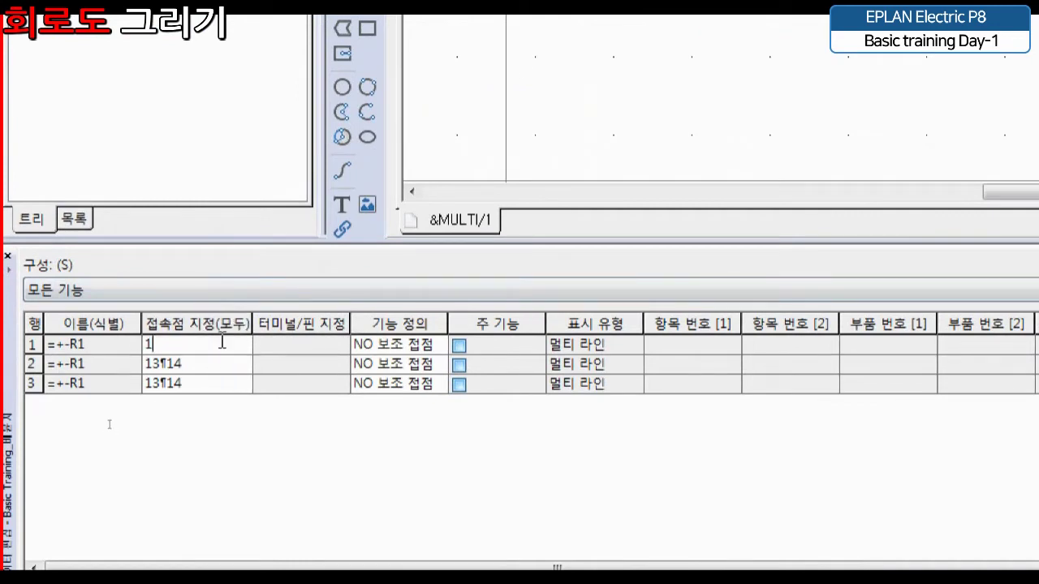
key(ctrl+Return)
text(2)
key(Return)
text(3)
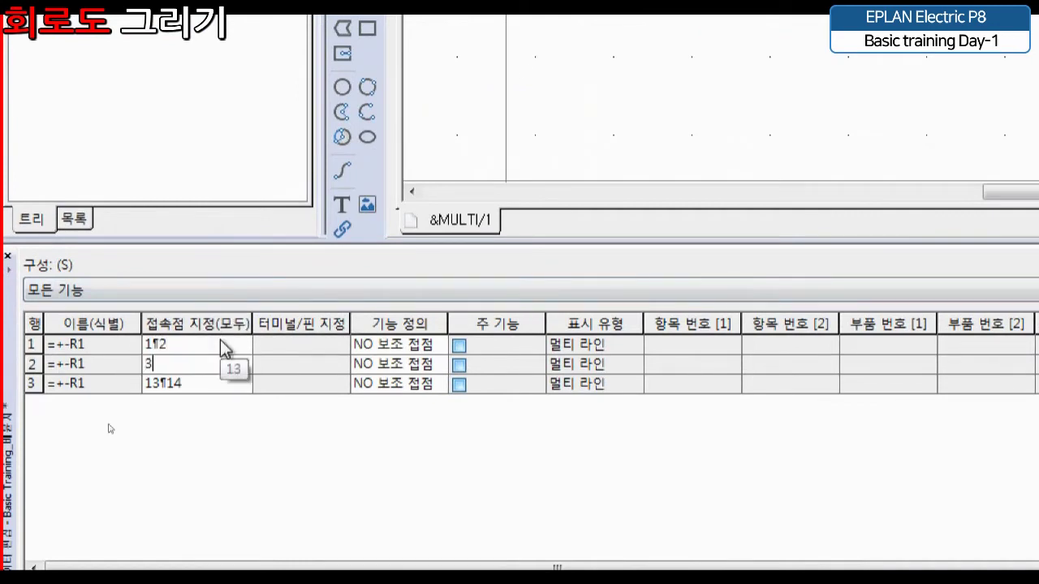
key(ctrl+Return)
text(4)
key(Return)
text(5)
key(ctrl+Return)
text(6)
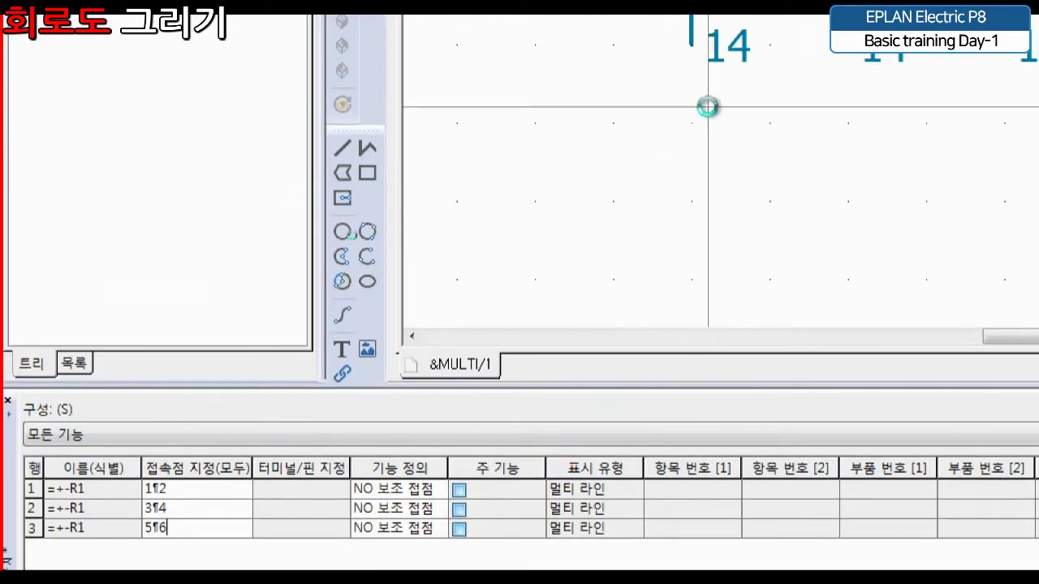
middle_drag(706, 105, 644, 324)
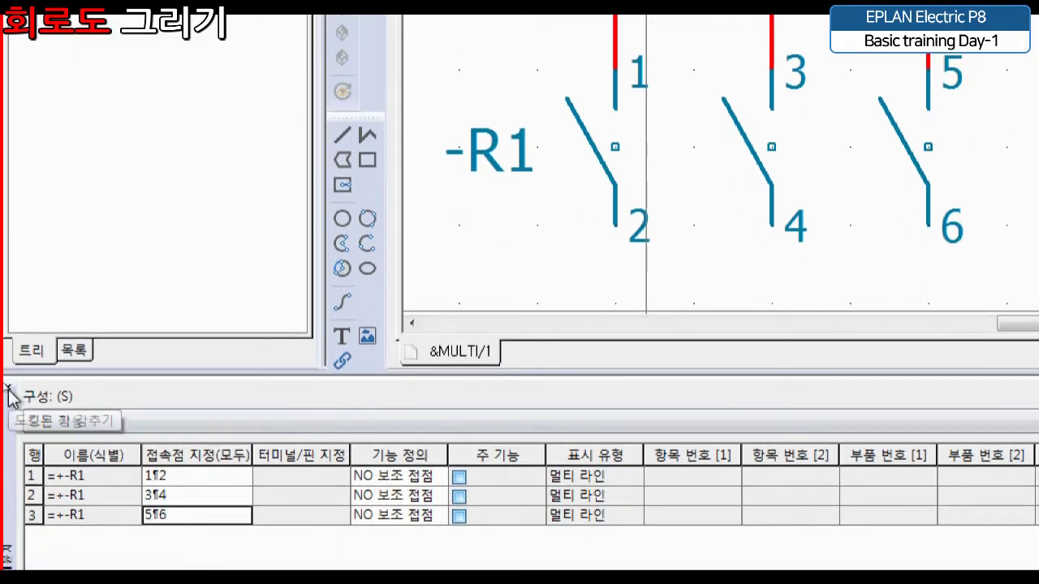
click(8, 388)
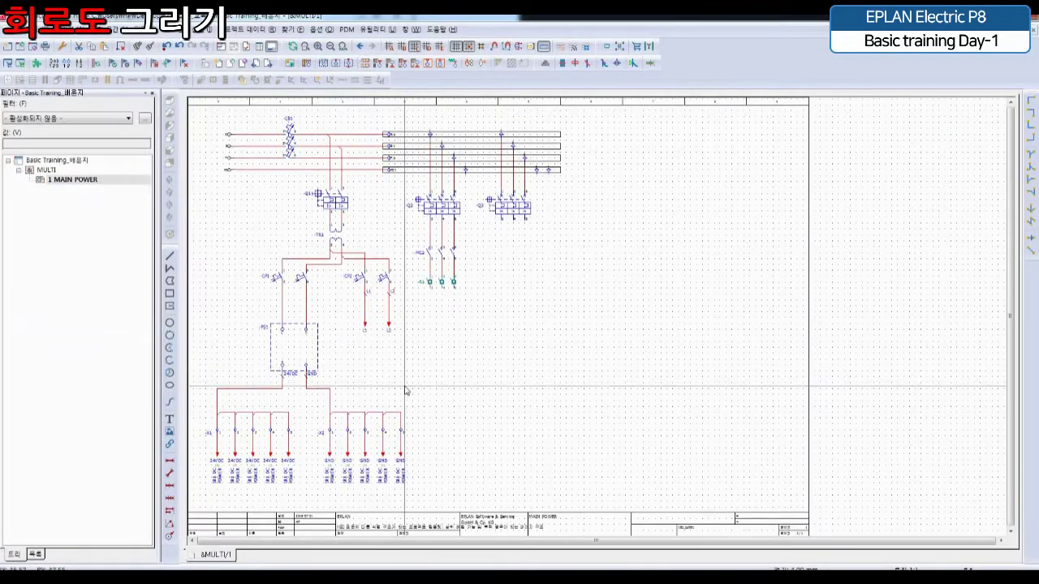
Insert three power NO contacts below the three Q3 outputs and set the first contact's displayed device tag to -MC3
scroll(424, 320, up, 5)
middle_drag(430, 258, 443, 349)
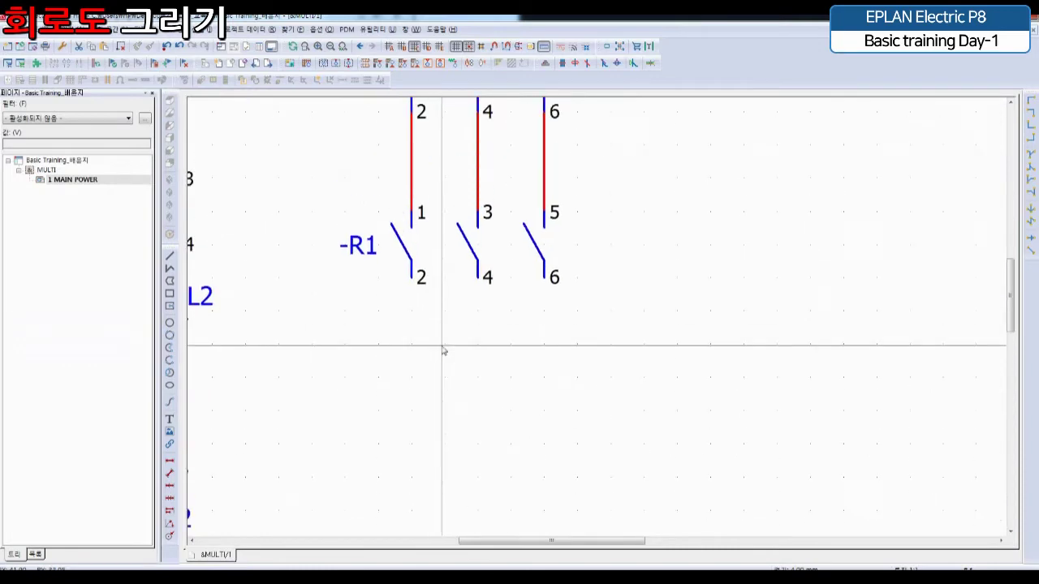
middle_drag(598, 274, 584, 352)
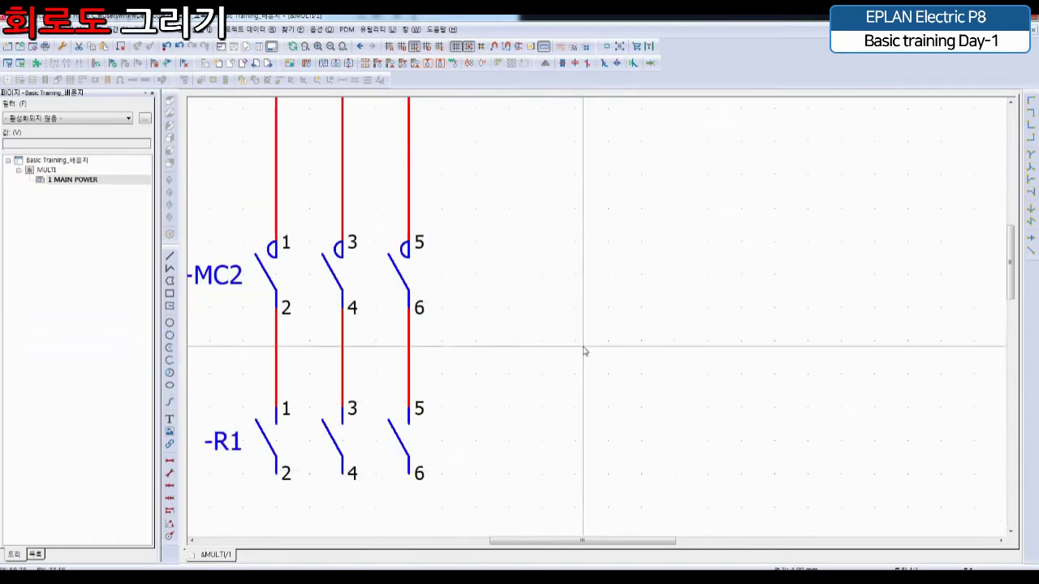
scroll(505, 399, down, 2)
middle_drag(506, 399, 472, 422)
key(Insert)
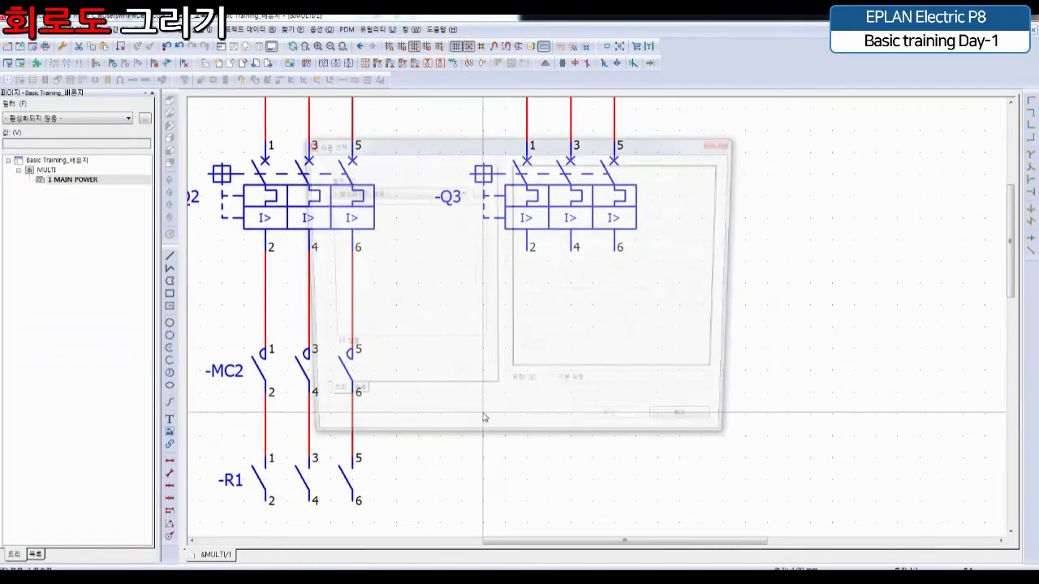
double_click(635, 197)
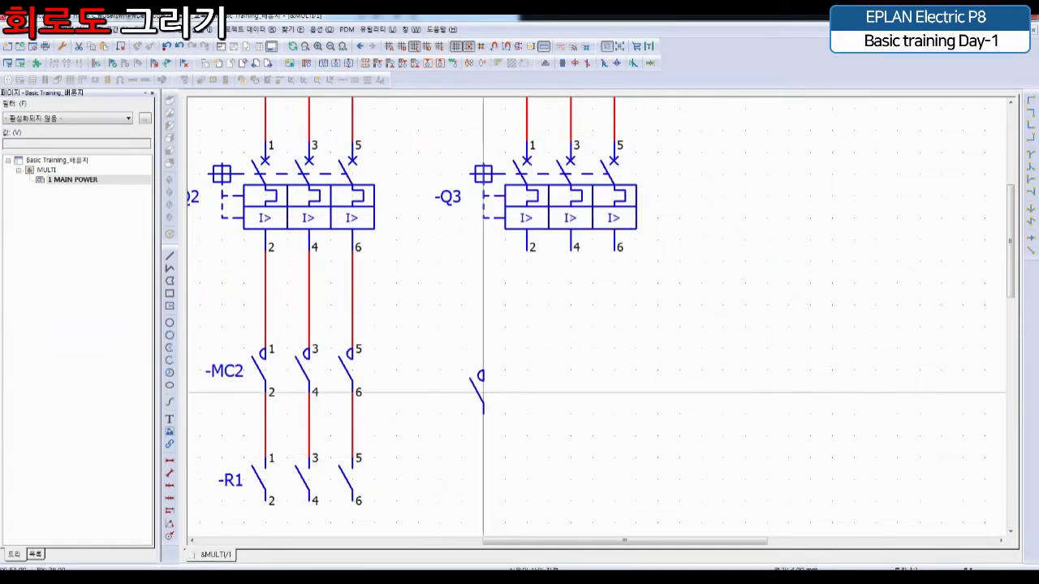
drag(527, 370, 614, 370)
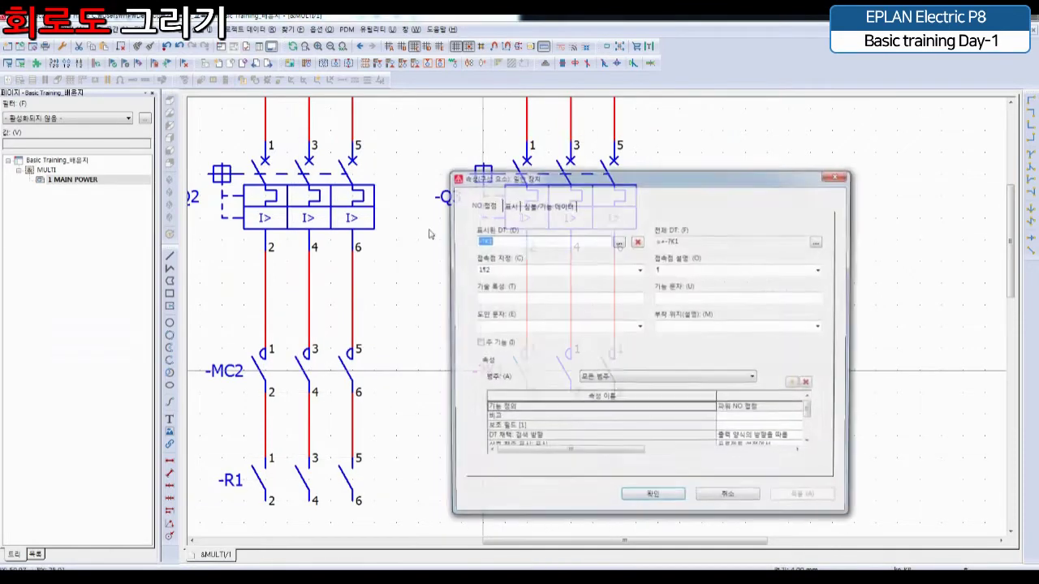
text(MC1)
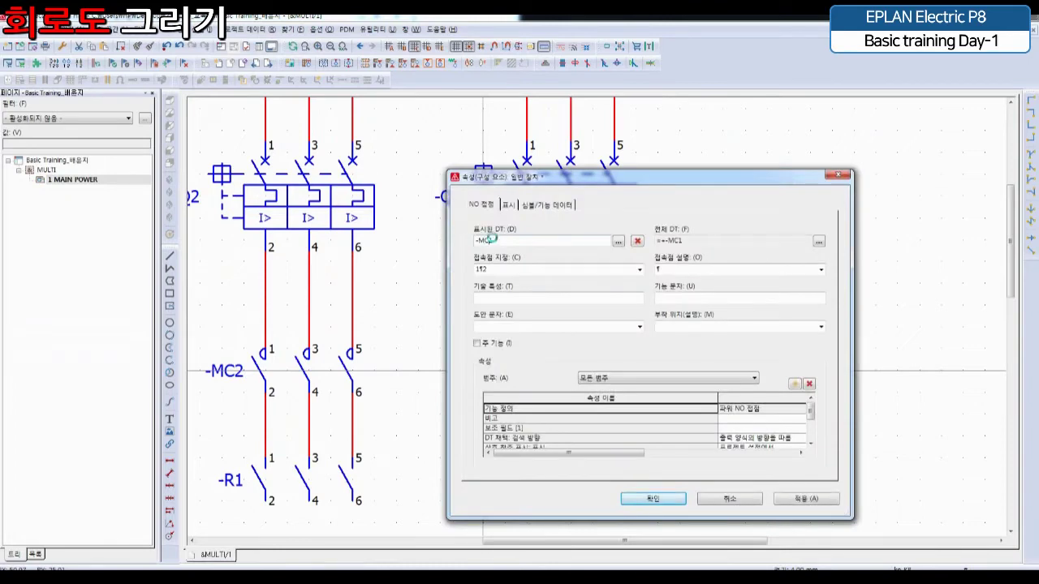
key(Return)
Open all three -MC3 contacts together for tabular editing of their function data
scroll(560, 378, up, 3)
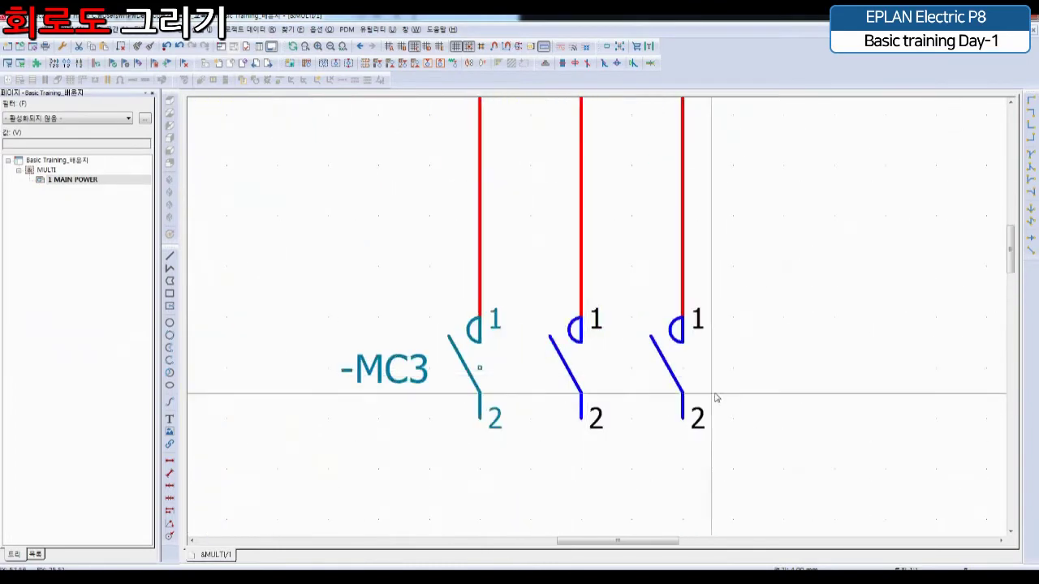
scroll(661, 417, up, 1)
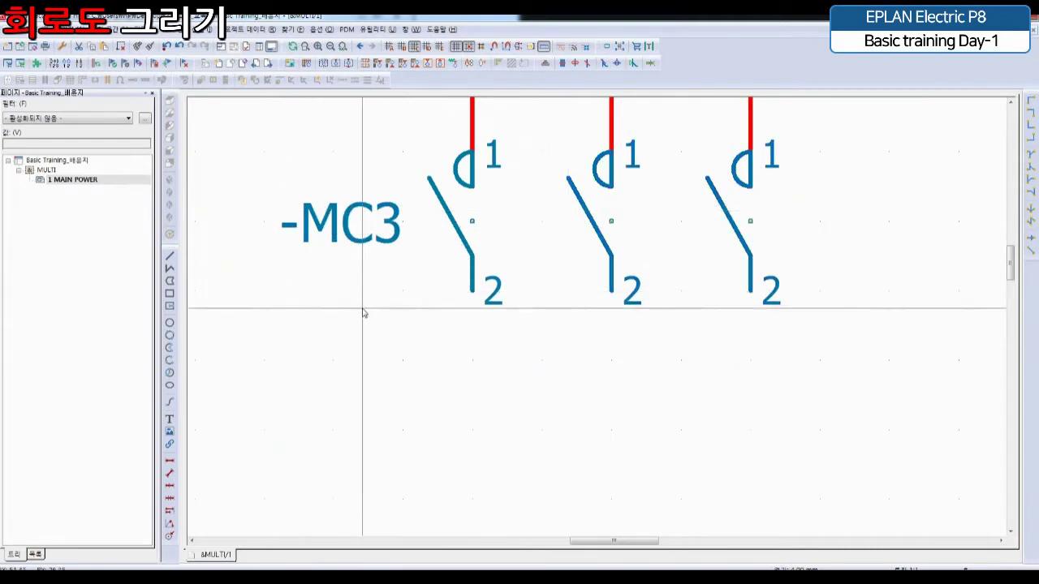
click(139, 29)
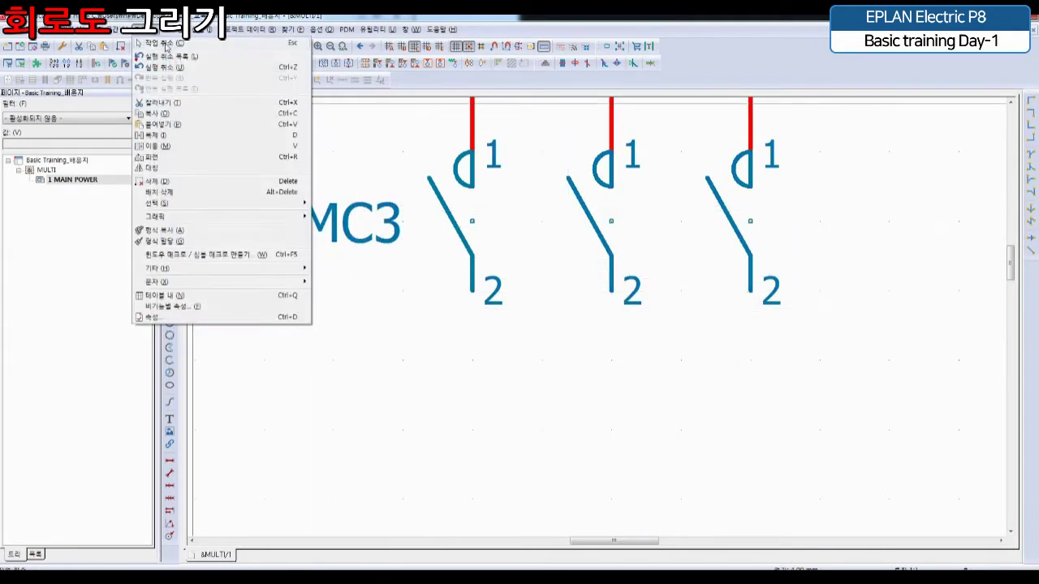
right_click(364, 230)
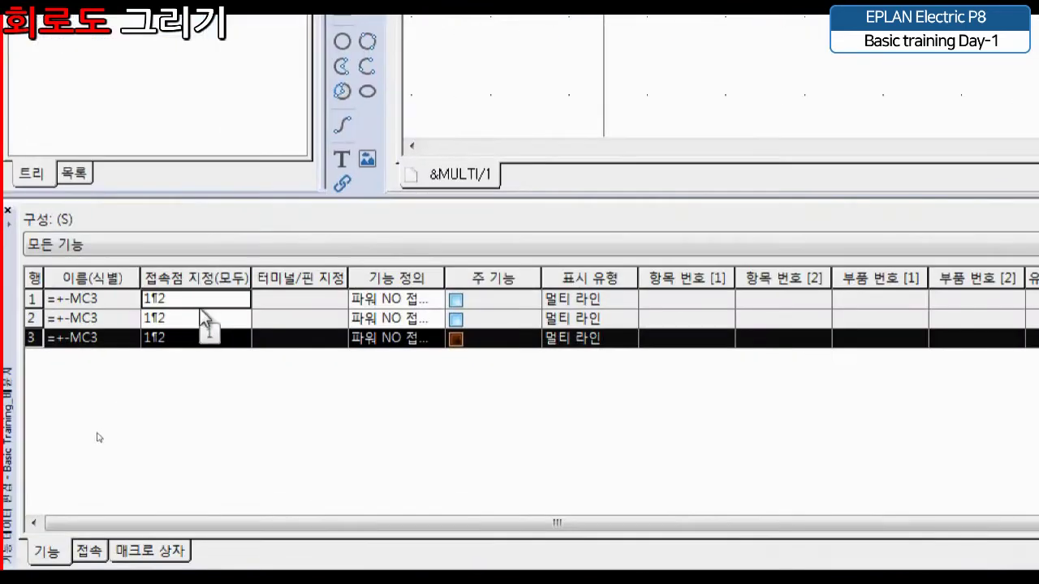
Set the connection point designations of the second and third -MC3 contacts to 3¶4 and 5¶6
click(100, 437)
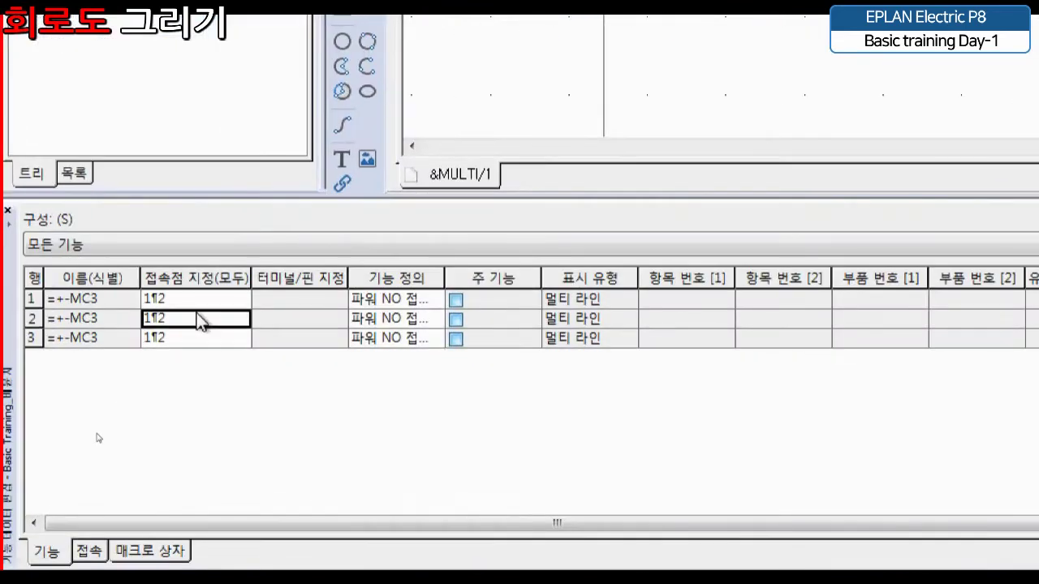
text(3¶4)
key(Return)
text(5)
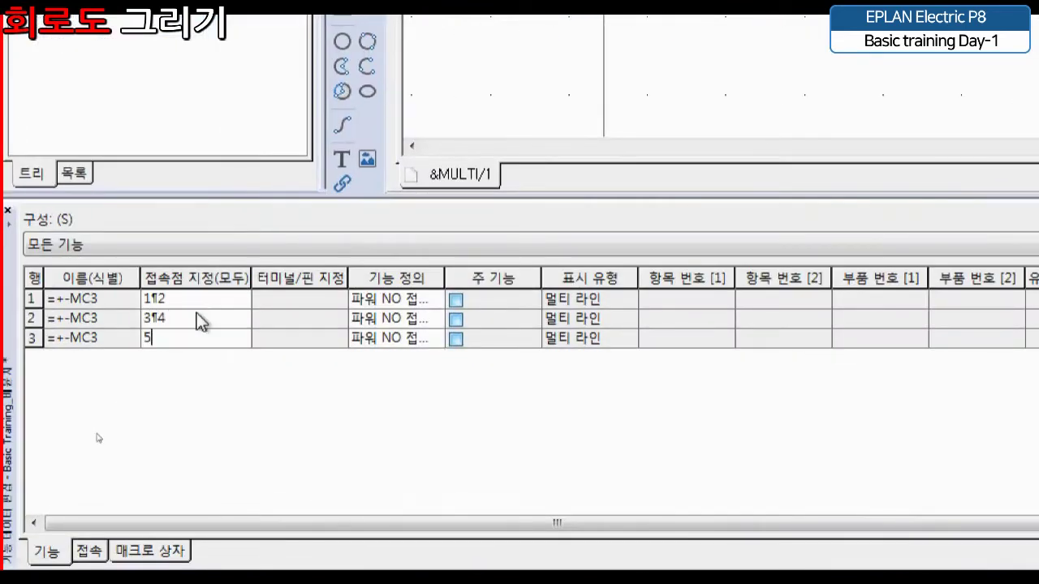
key(ctrl+Return)
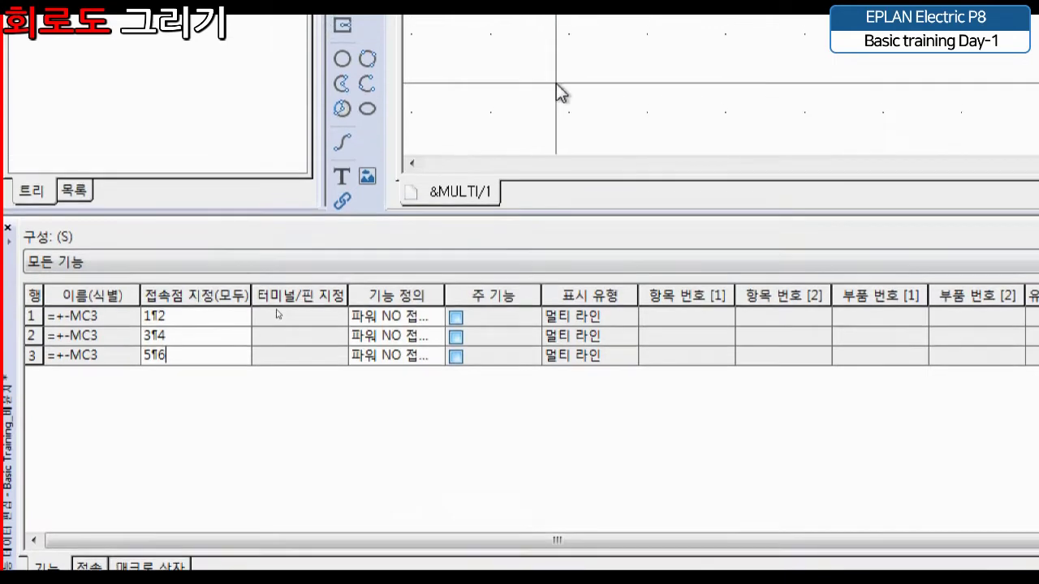
click(552, 79)
middle_drag(551, 79, 697, 75)
middle_drag(697, 132, 704, 184)
middle_drag(734, 77, 665, 202)
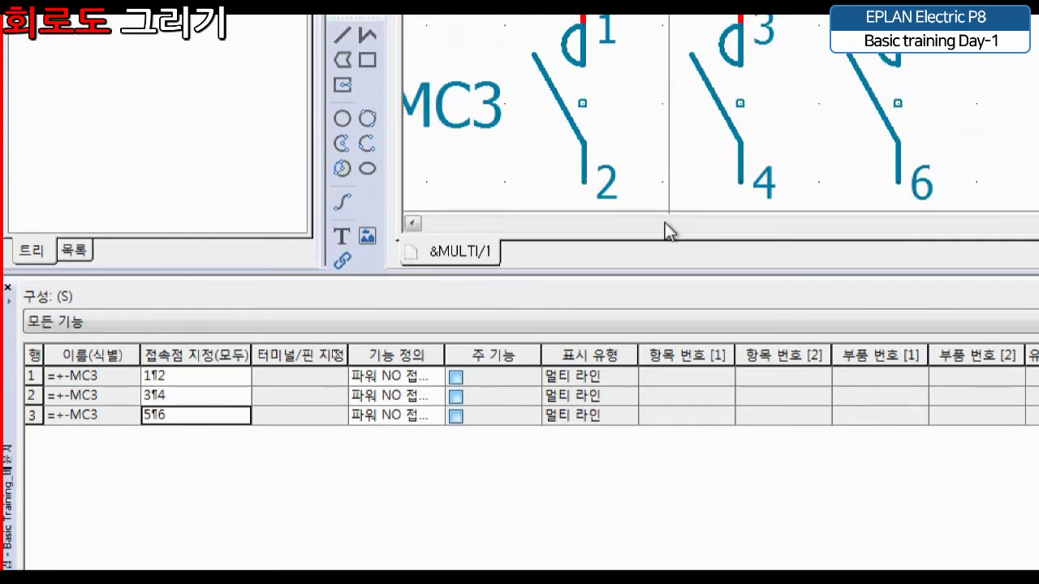
Close the editing table of the -MC3 contacts and return to the schematic page
click(6, 288)
scroll(684, 331, down, 5)
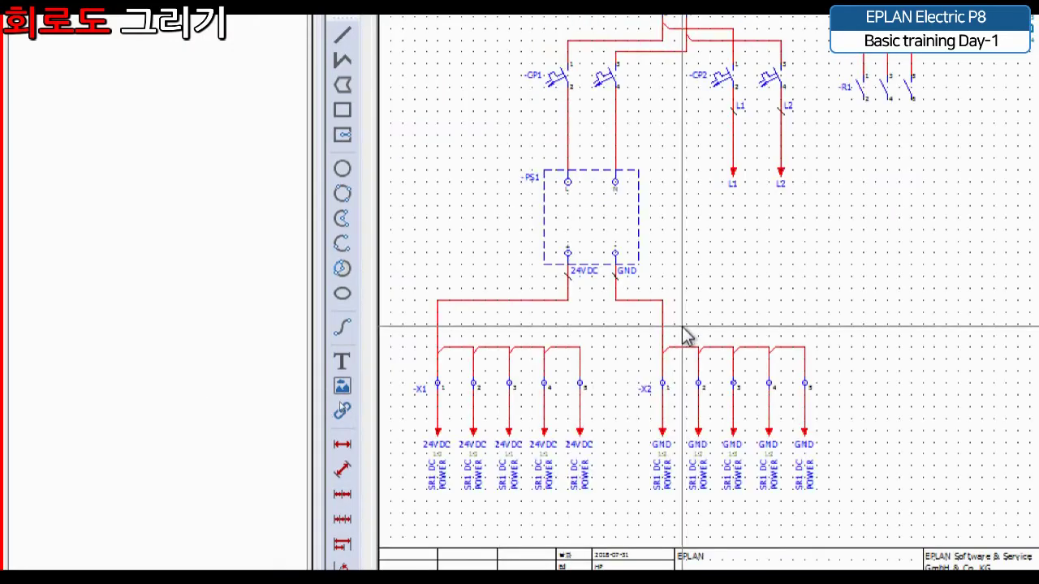
scroll(431, 364, up, 5)
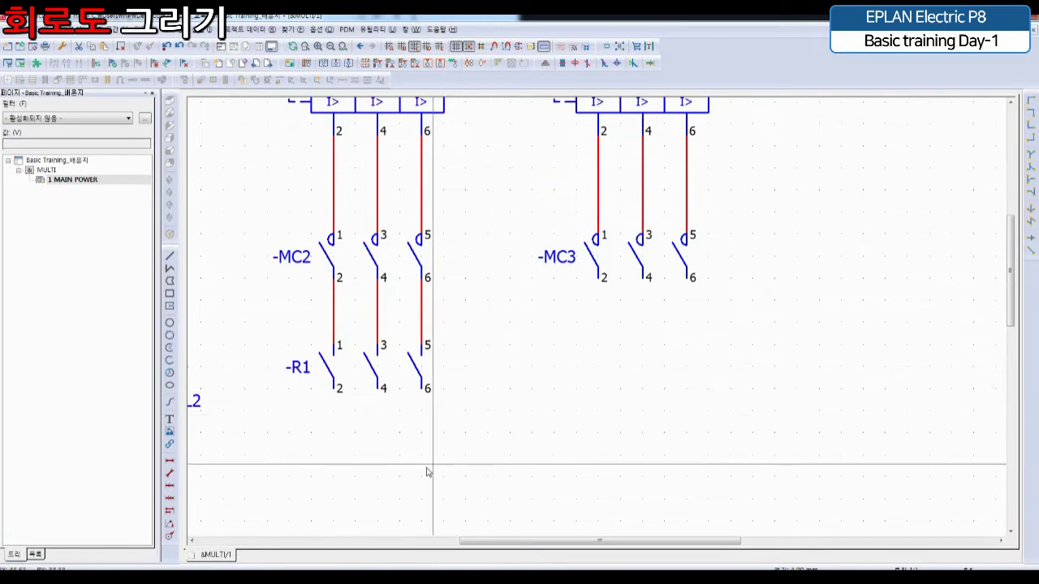
Insert a three-pole overload symbol from the protection devices below the three -R1 contacts, accepting its default properties
middle_drag(388, 476, 540, 301)
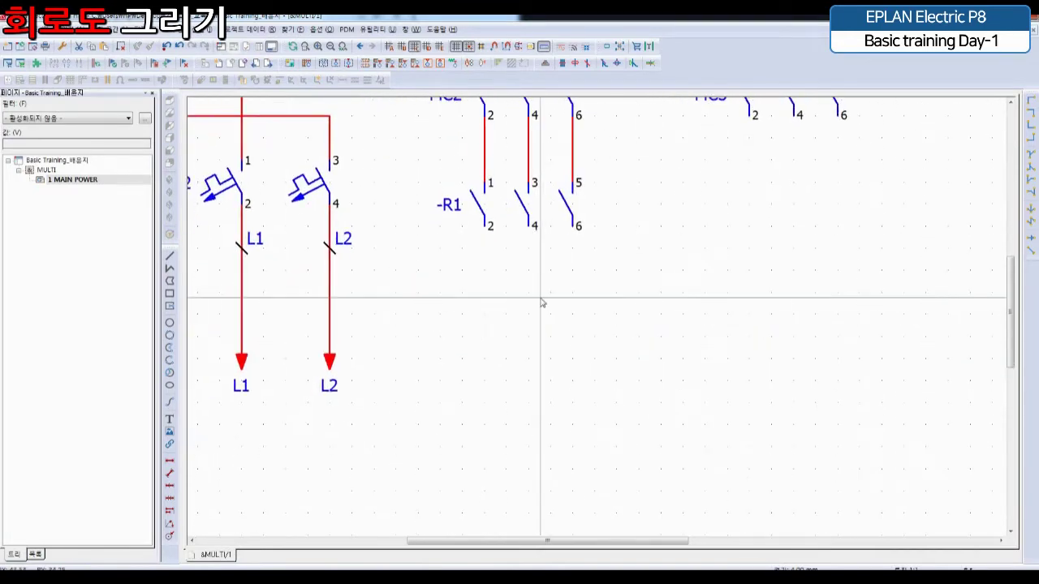
key(Insert)
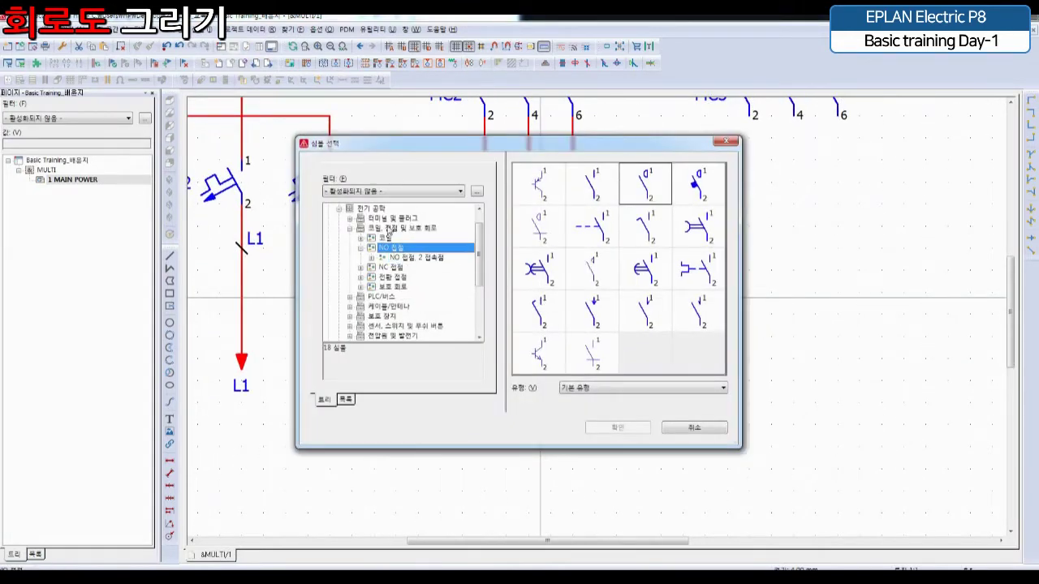
double_click(392, 229)
click(390, 268)
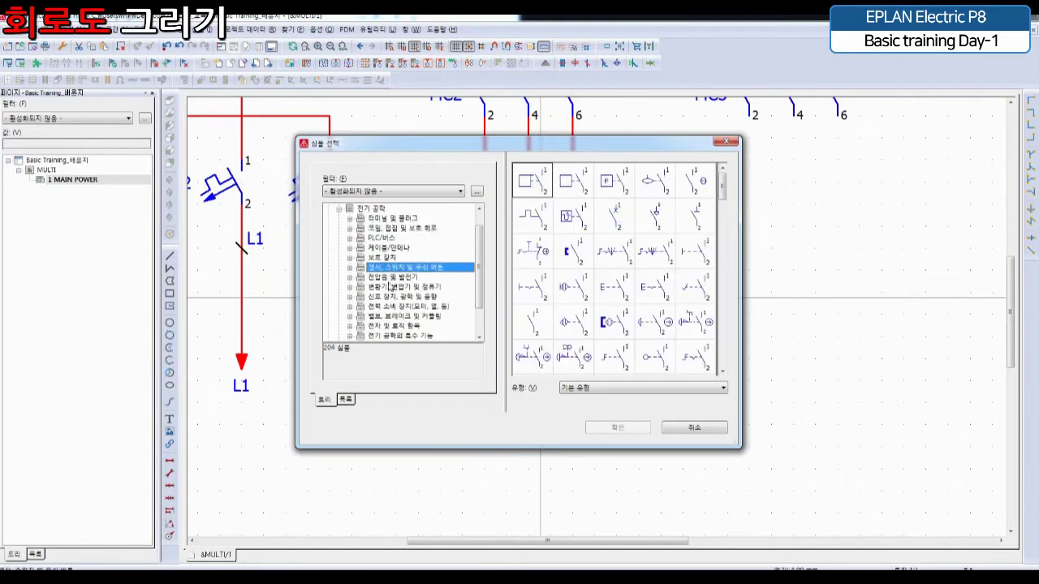
double_click(383, 257)
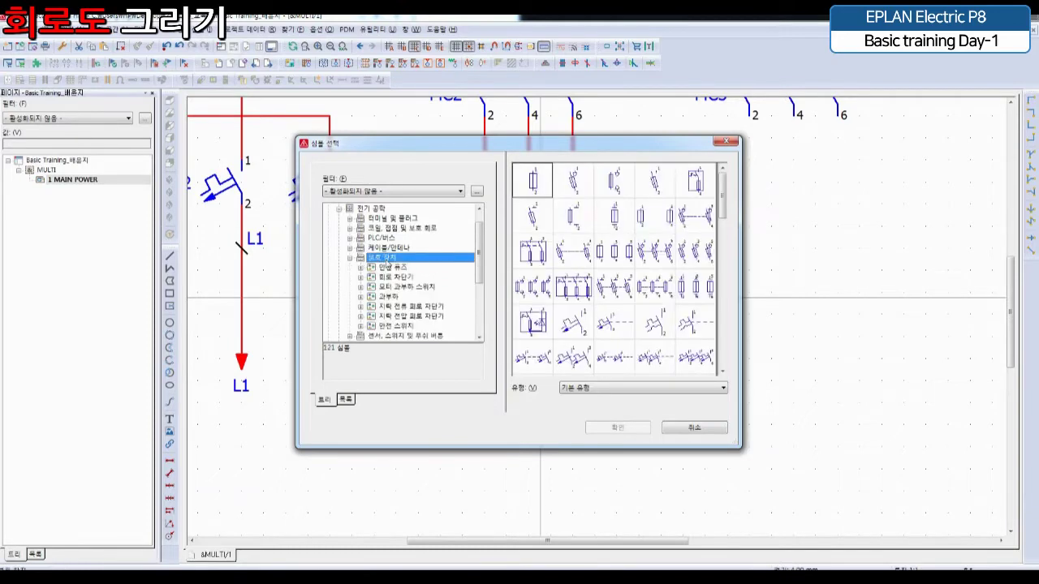
click(393, 296)
double_click(547, 217)
click(485, 380)
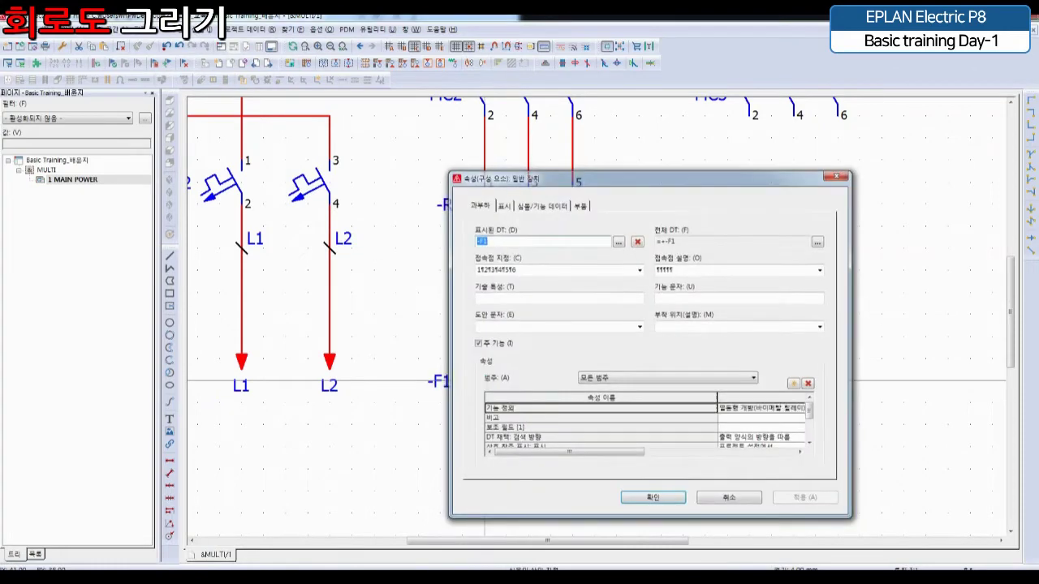
key(Return)
Draw a black box about 40 mm wide and 16 mm high below overload -F1 and set its displayed device tag to -HT1
scroll(485, 385, down, 4)
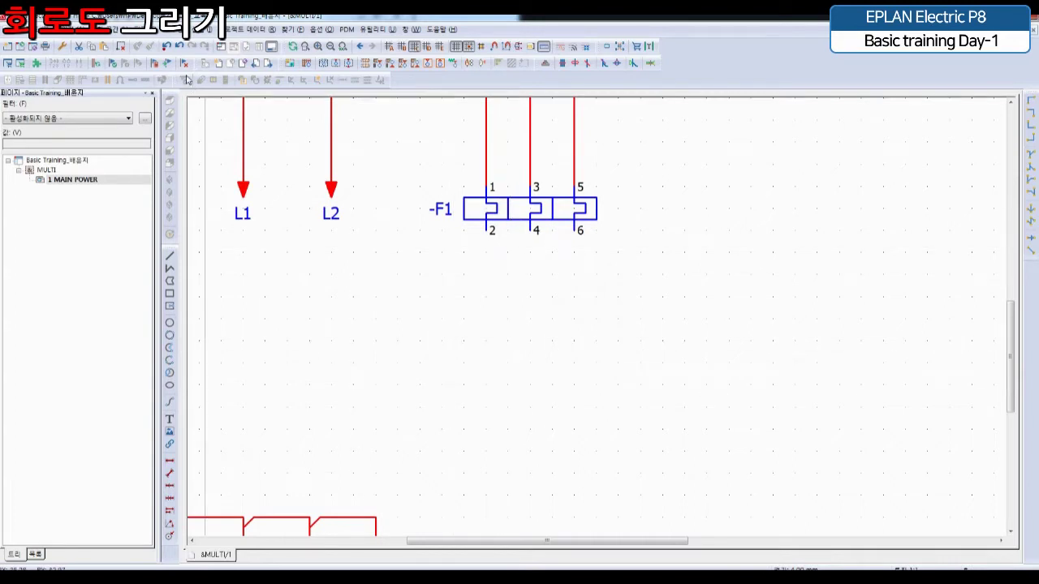
click(193, 31)
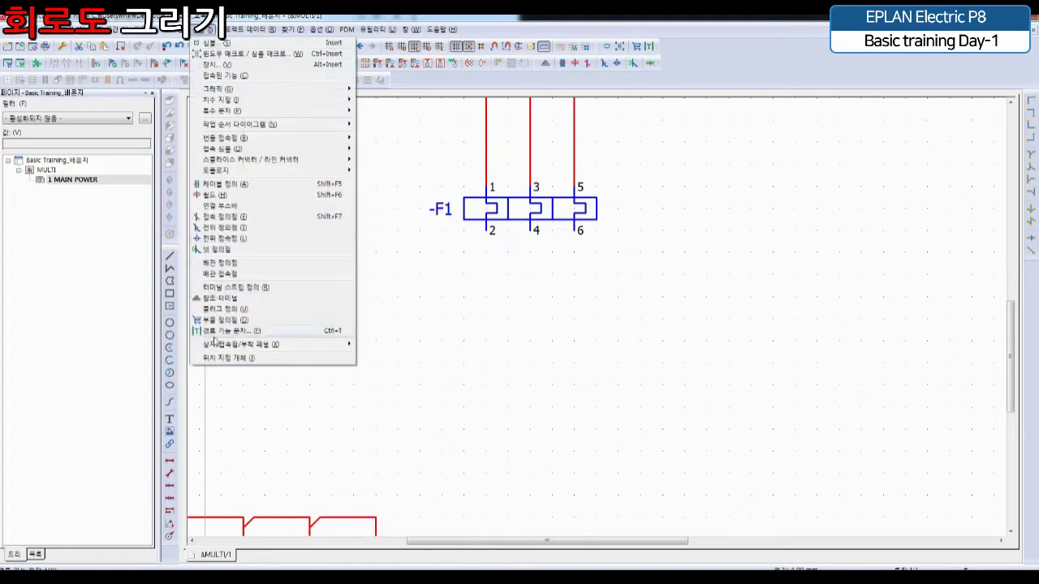
mouse_move(308, 346)
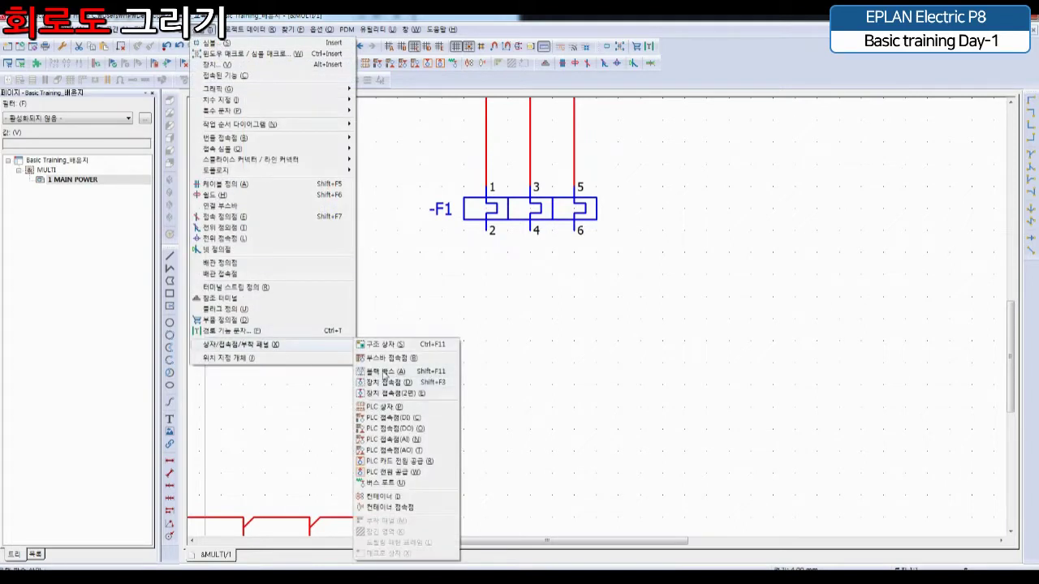
click(371, 382)
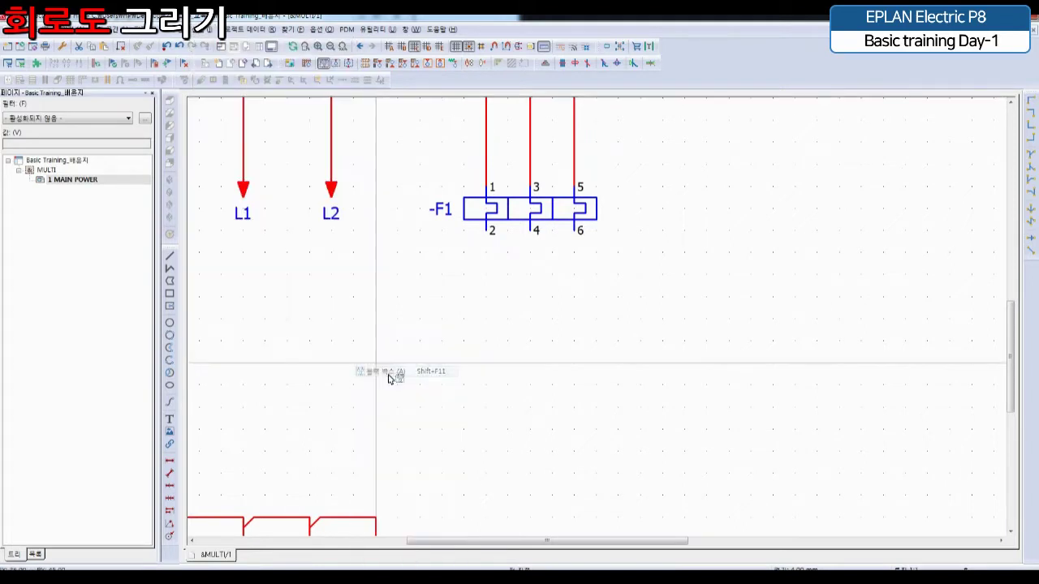
click(640, 450)
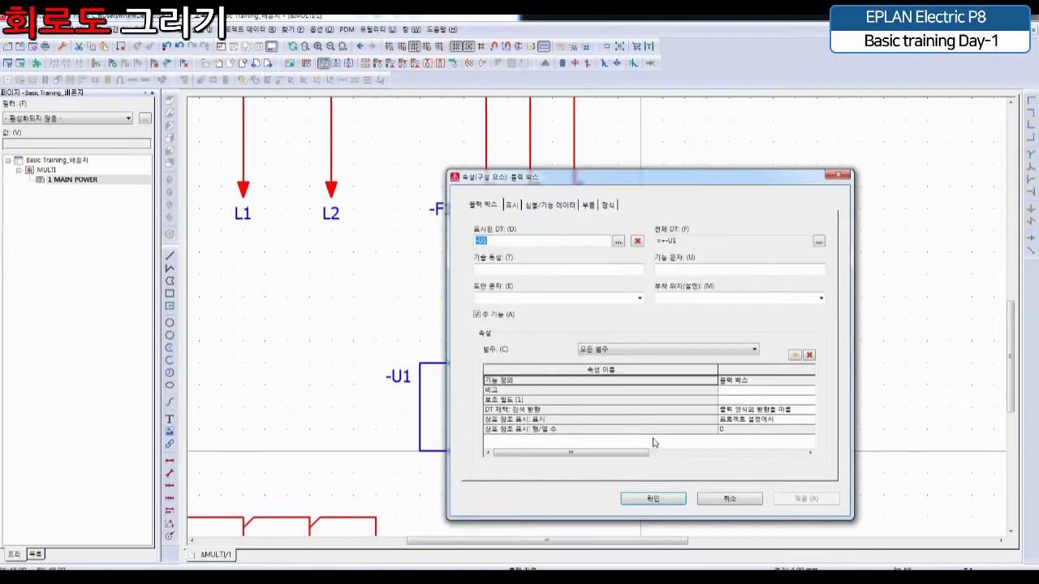
text(1)
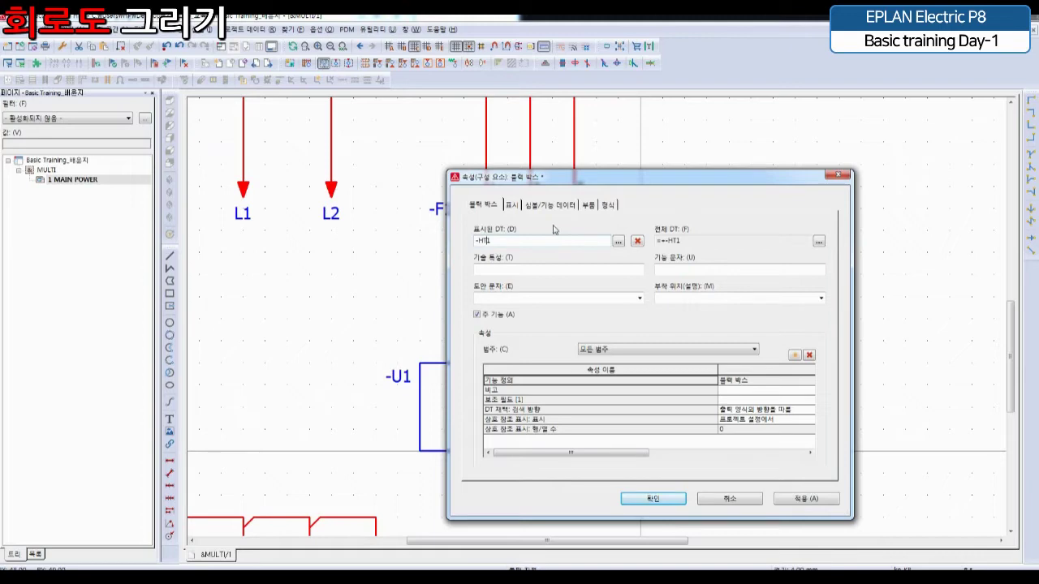
Change the black box's line type to dashed and apply its properties
click(606, 205)
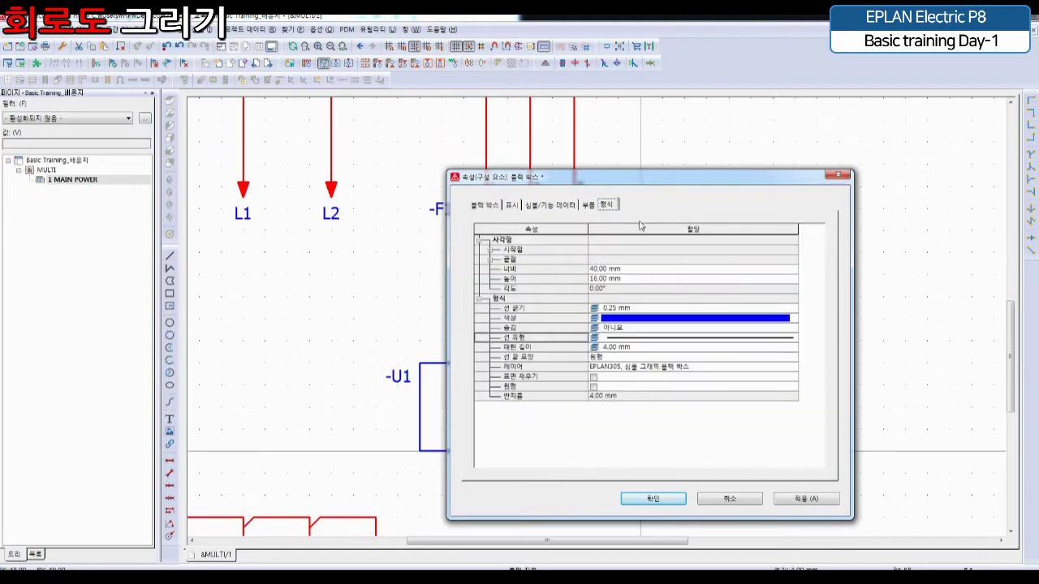
click(793, 338)
click(793, 338)
click(675, 36)
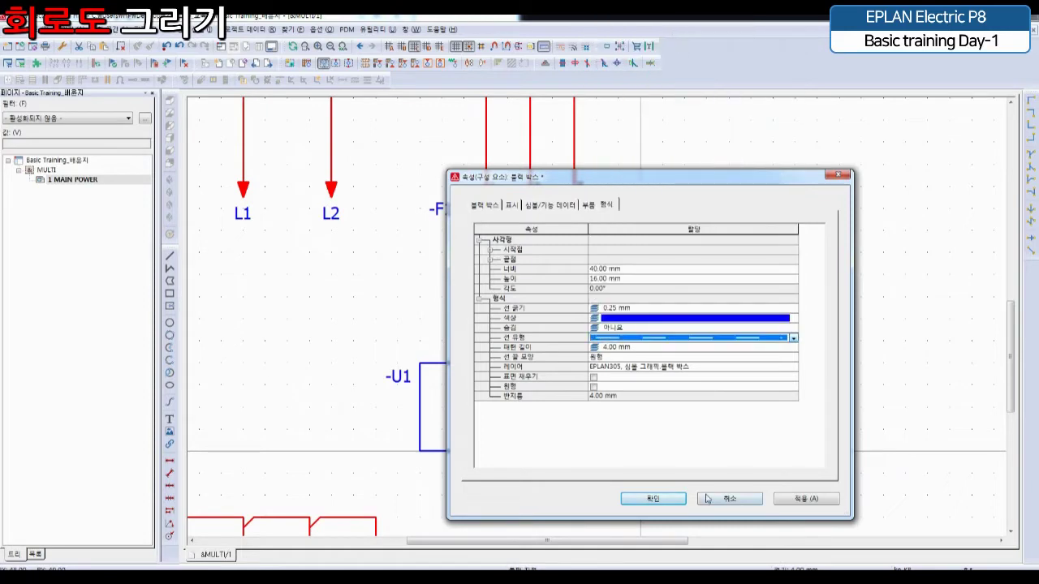
click(655, 499)
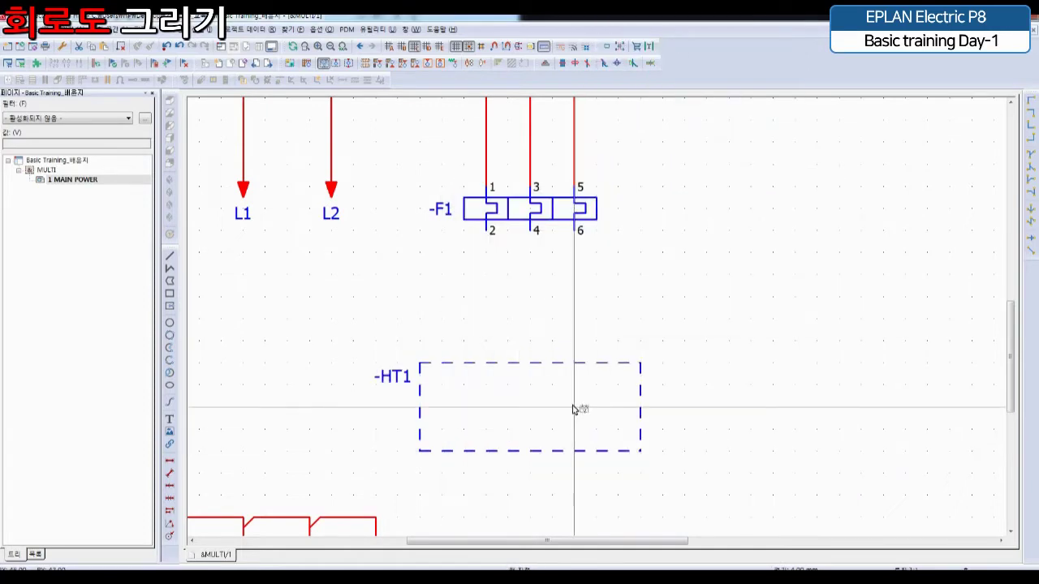
Set the function text of the -HT1 black box to HEATER
click(397, 381)
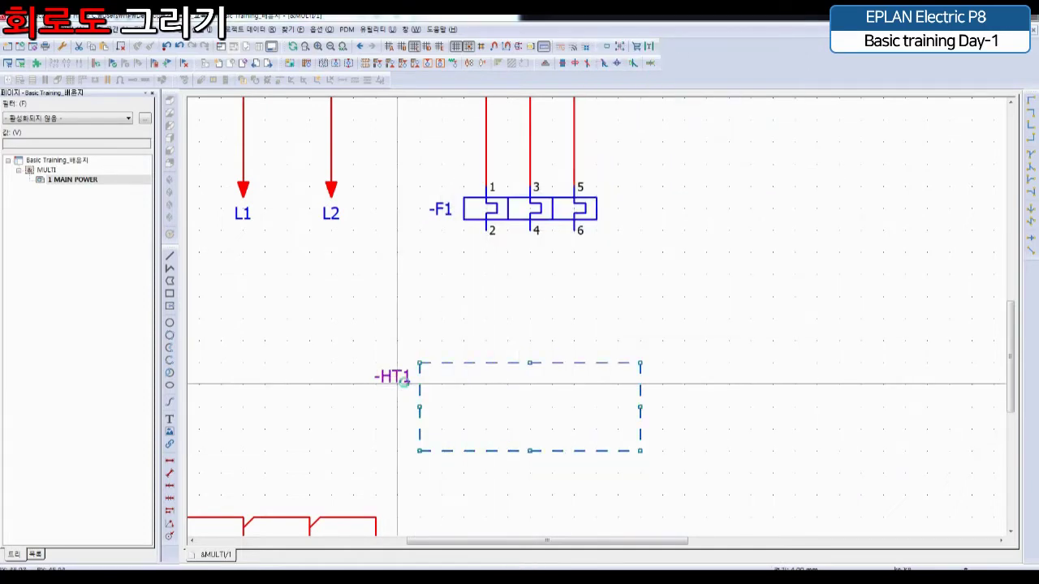
click(673, 270)
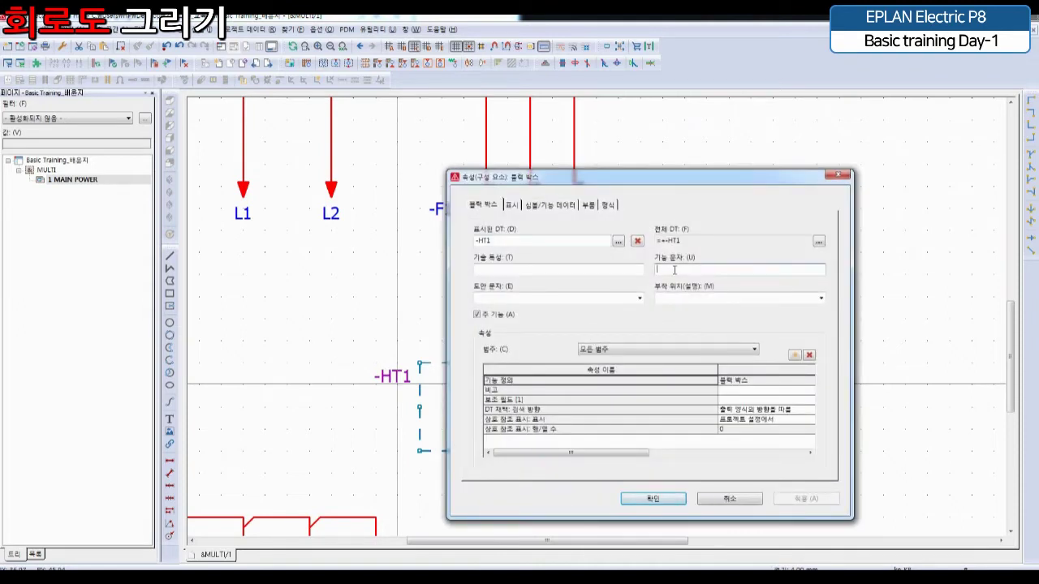
text(HEATER)
key(Return)
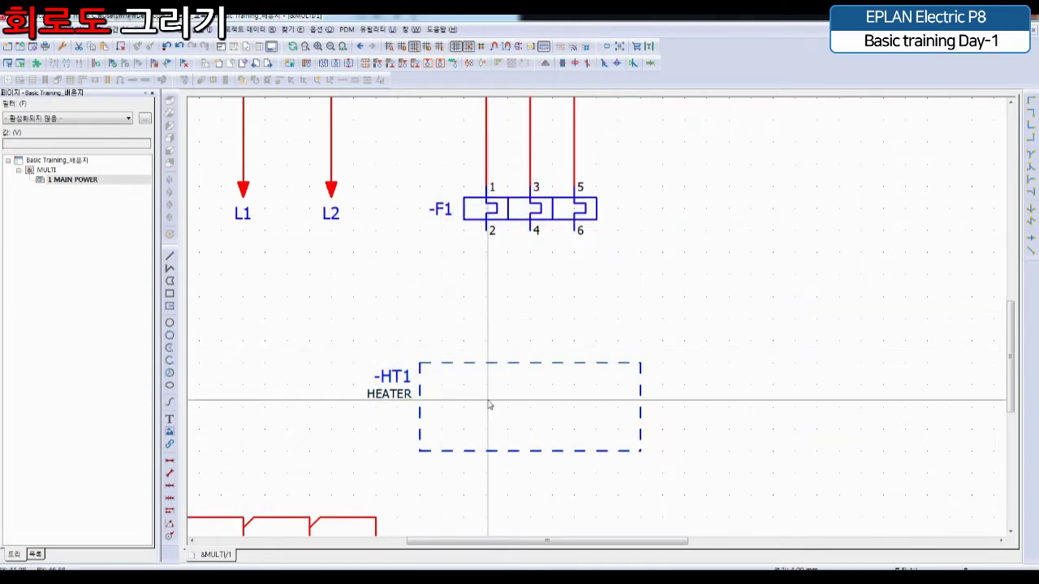
Place four device connection points inside the -HT1 box, three aligned with the -F1 outputs and one beside them
scroll(483, 405, up, 2)
drag(692, 442, 759, 459)
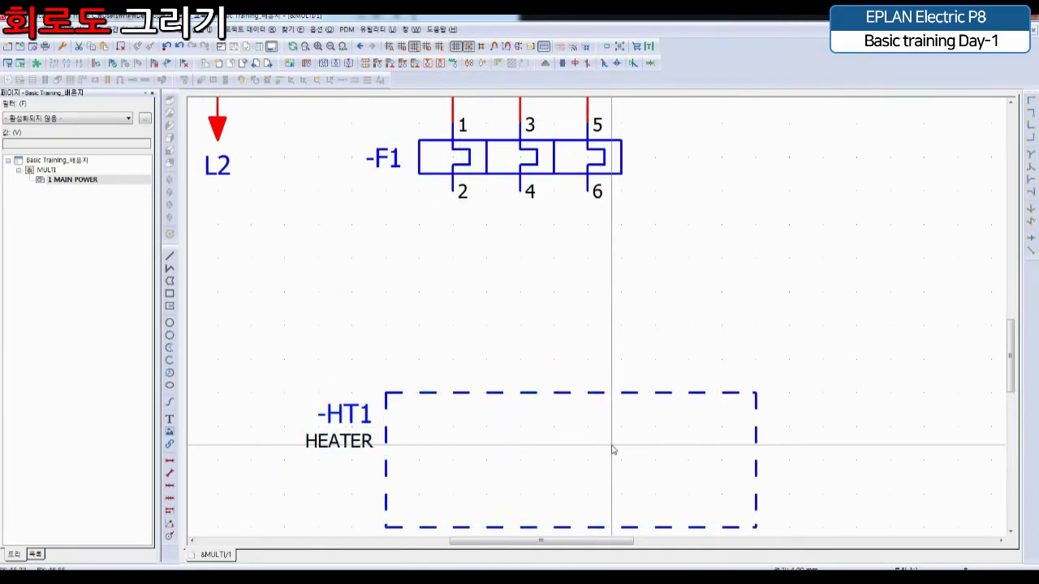
click(201, 29)
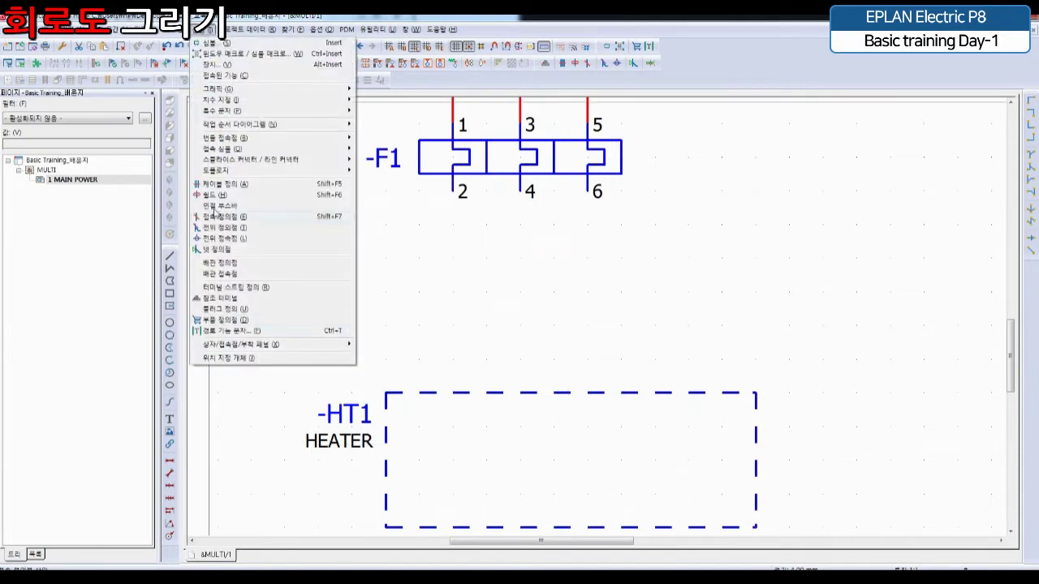
mouse_move(276, 346)
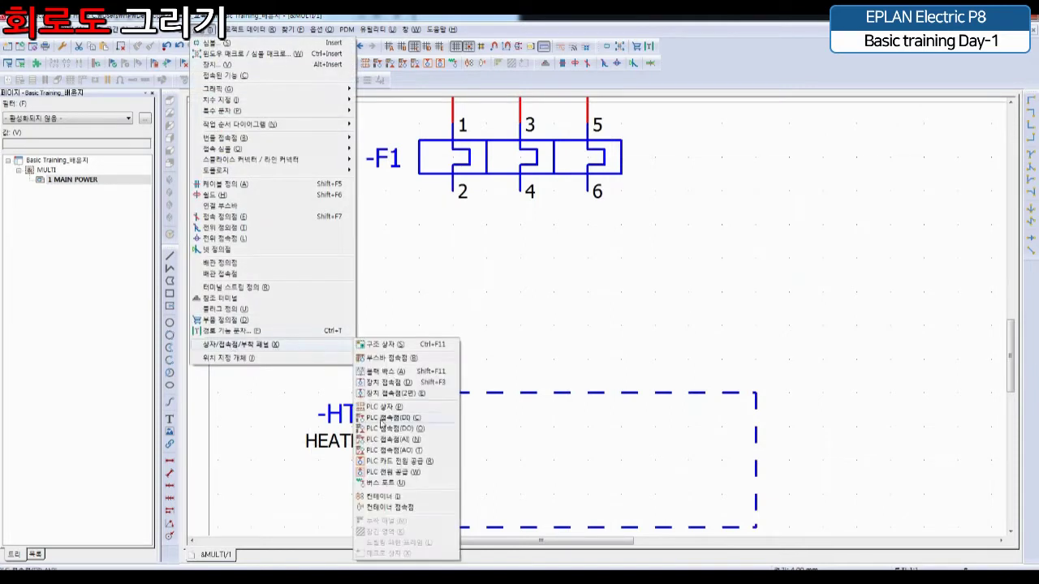
click(381, 418)
click(458, 425)
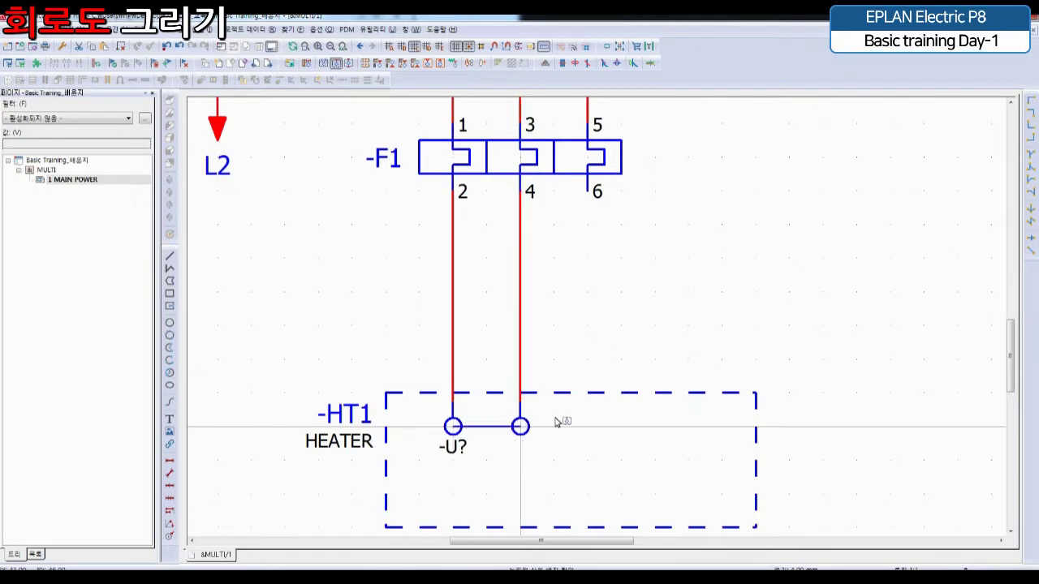
click(588, 425)
click(655, 425)
key(Escape)
Open all four -HT1 device connection points together for tabular editing of their function data
middle_drag(479, 470, 505, 318)
click(723, 380)
drag(774, 383, 755, 405)
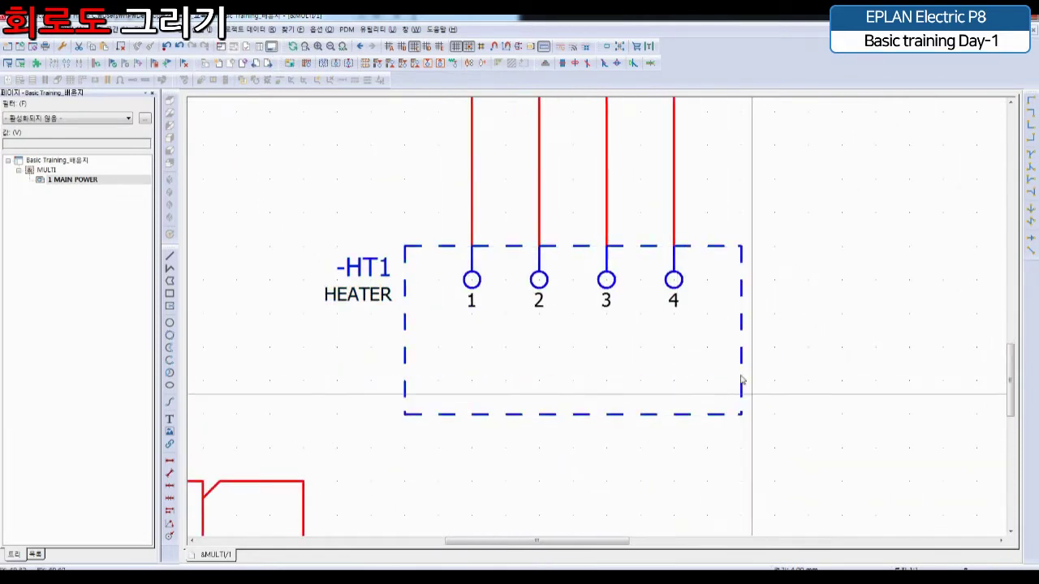
scroll(721, 375, up, 3)
drag(714, 370, 313, 264)
middle_drag(364, 355, 492, 301)
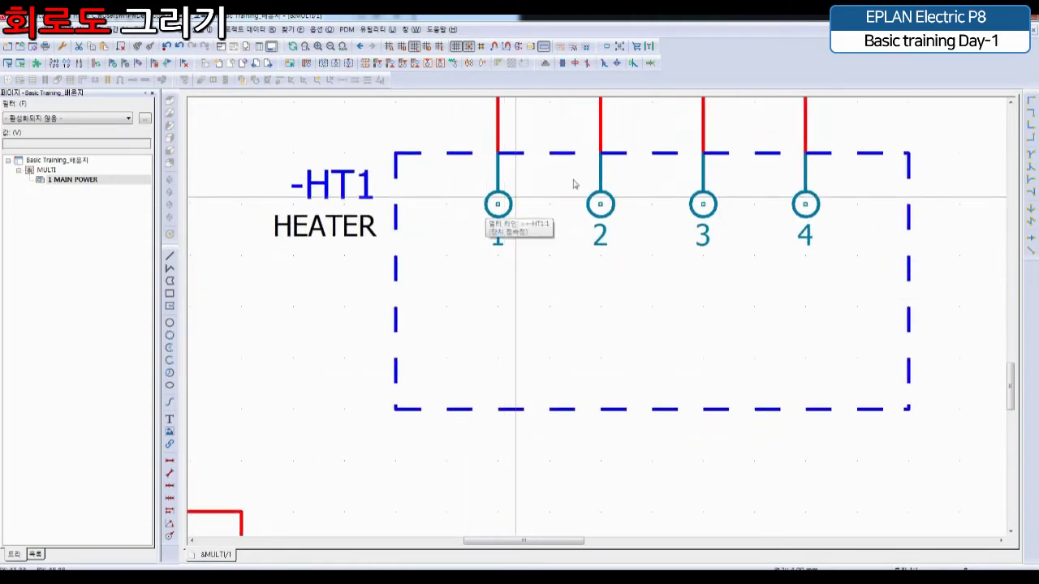
click(144, 32)
click(170, 297)
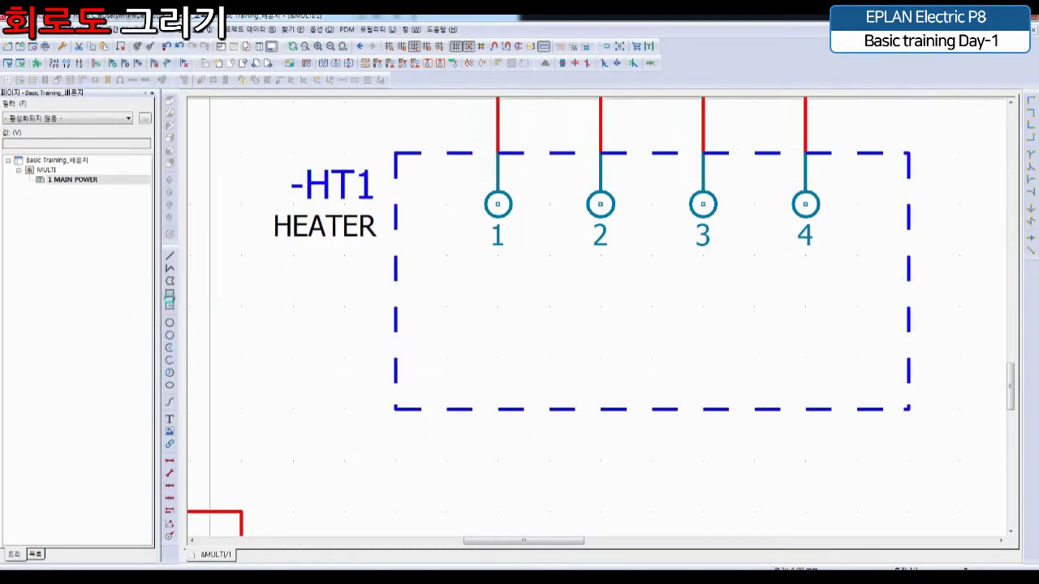
Set the -HT1 connection point designations to R, S, T and PE, and close the editing table
click(84, 437)
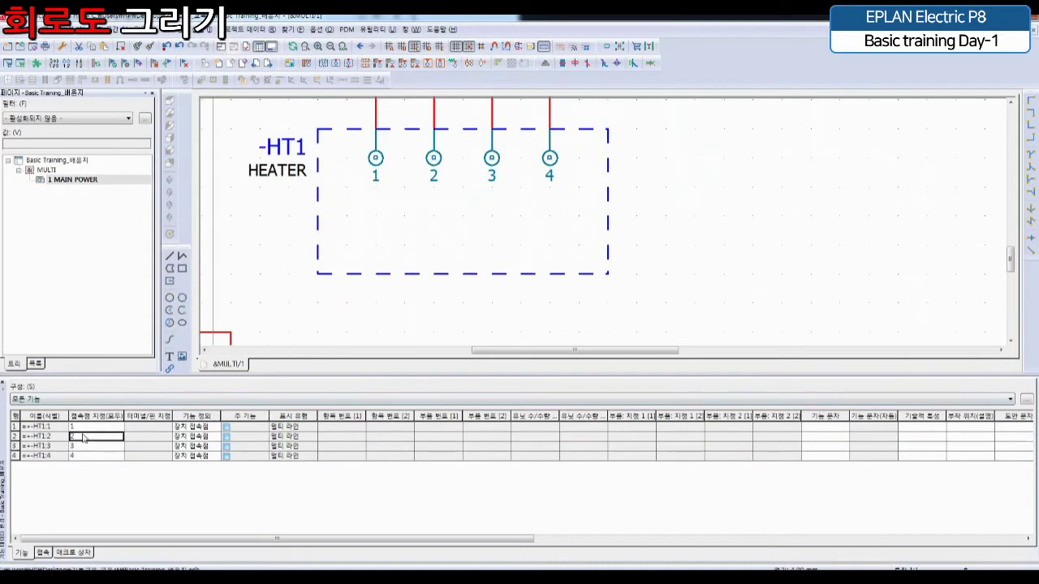
key(Up)
text(R)
key(Down)
text(S)
key(Down)
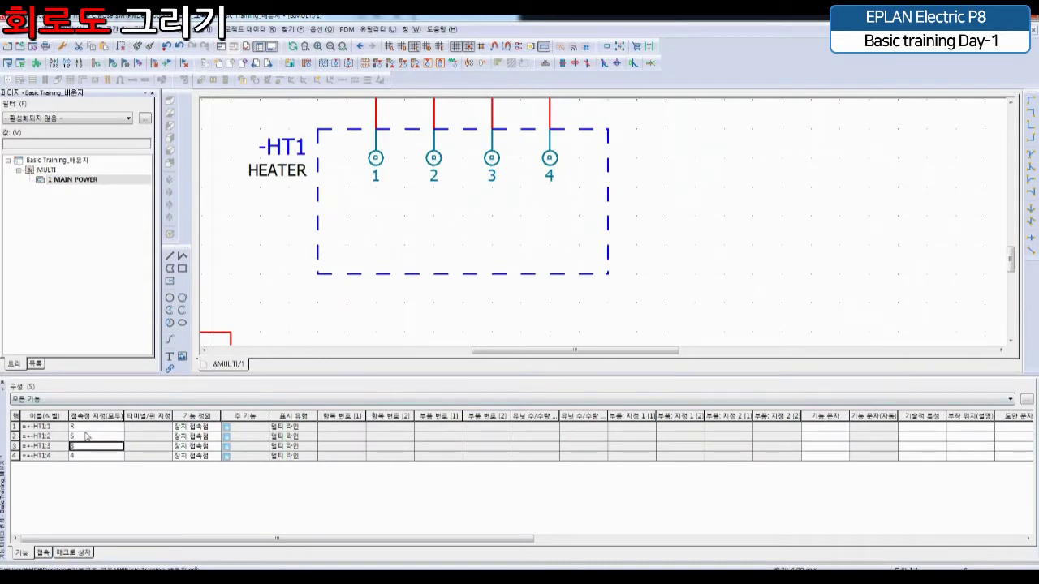
text(T)
key(Down)
text(PE)
click(426, 241)
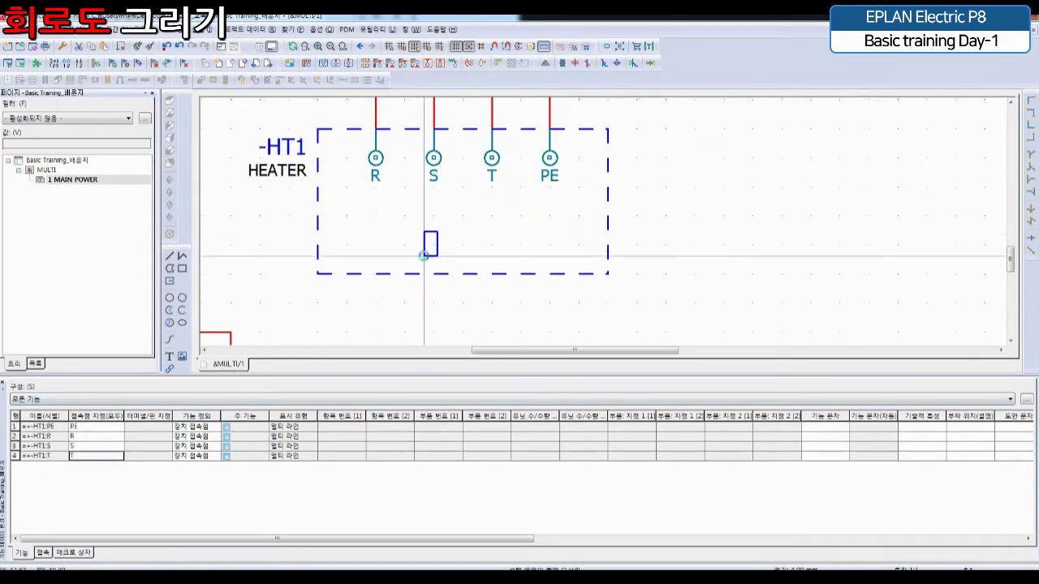
click(4, 383)
Check the full device tag in the properties of the heater's R connection point, then close them without changes
middle_drag(530, 306, 515, 368)
click(481, 430)
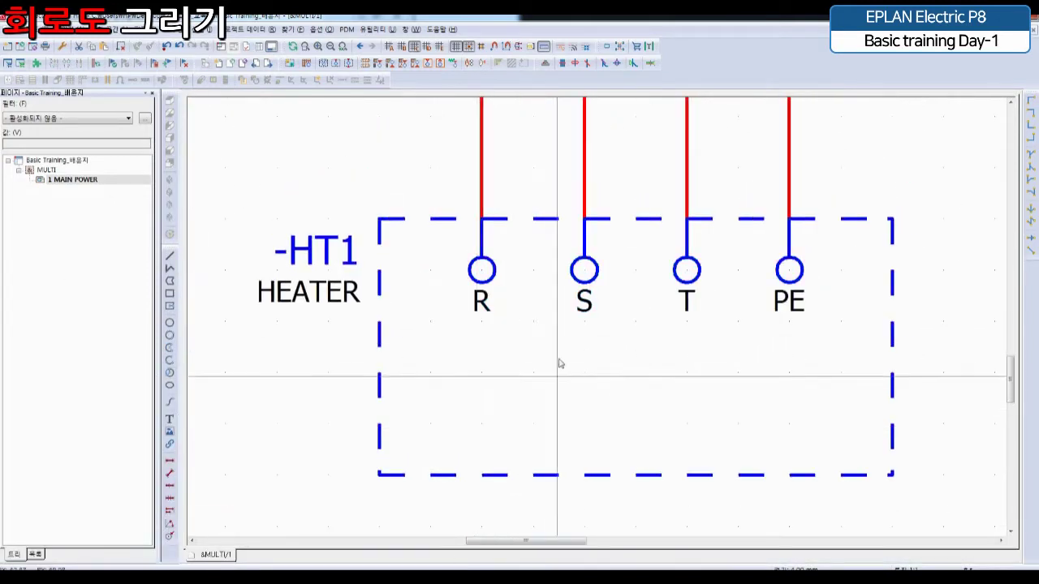
click(488, 286)
double_click(487, 285)
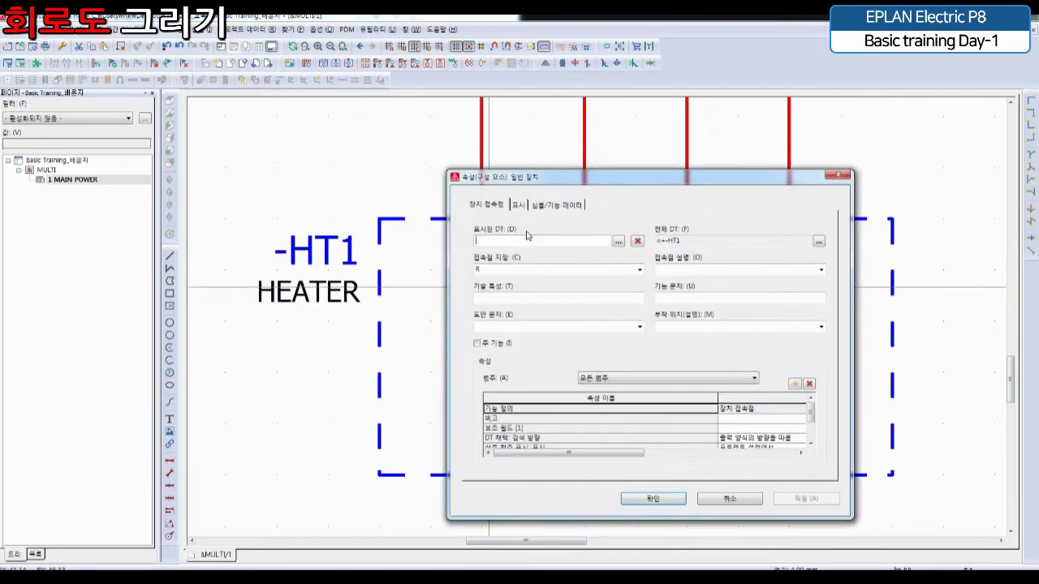
drag(553, 183, 476, 329)
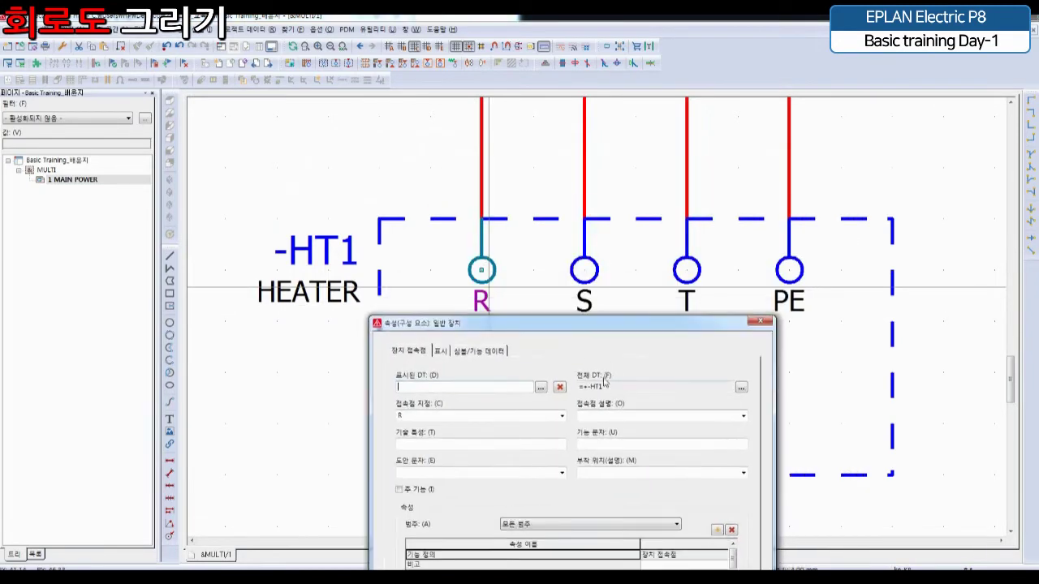
click(761, 322)
click(748, 378)
Place a row of four -X3 terminals below the -MC3 contacts, three on its outputs and one on the adjacent PE line
scroll(742, 377, down, 2)
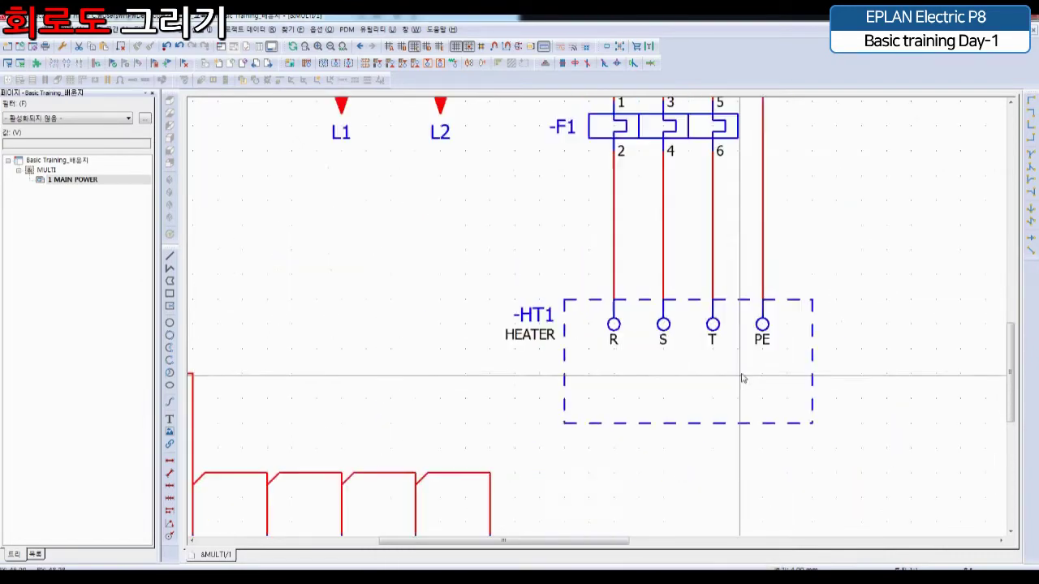
scroll(742, 378, down, 2)
middle_drag(796, 228, 559, 341)
scroll(530, 294, up, 2)
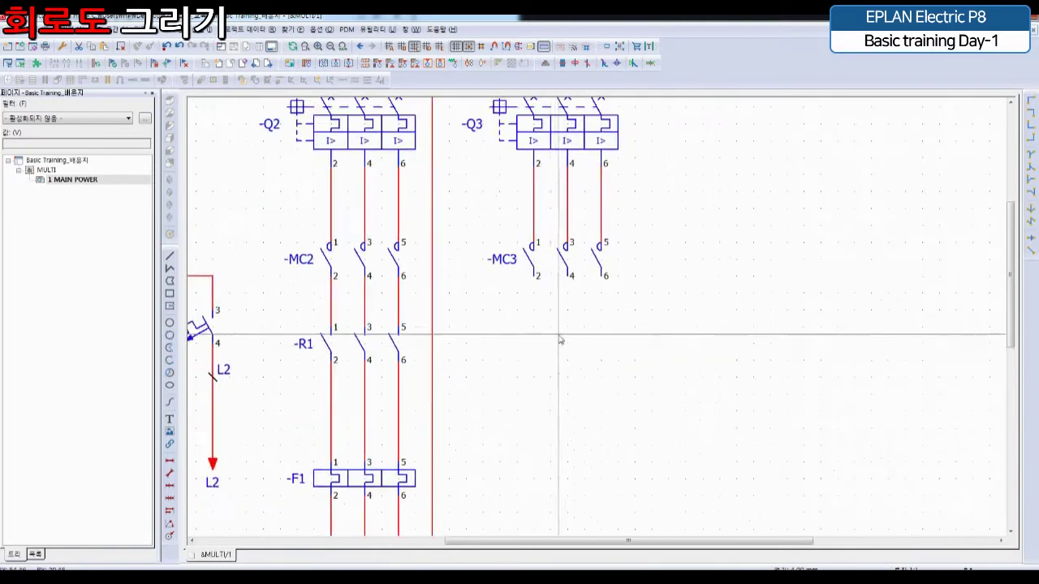
key(Insert)
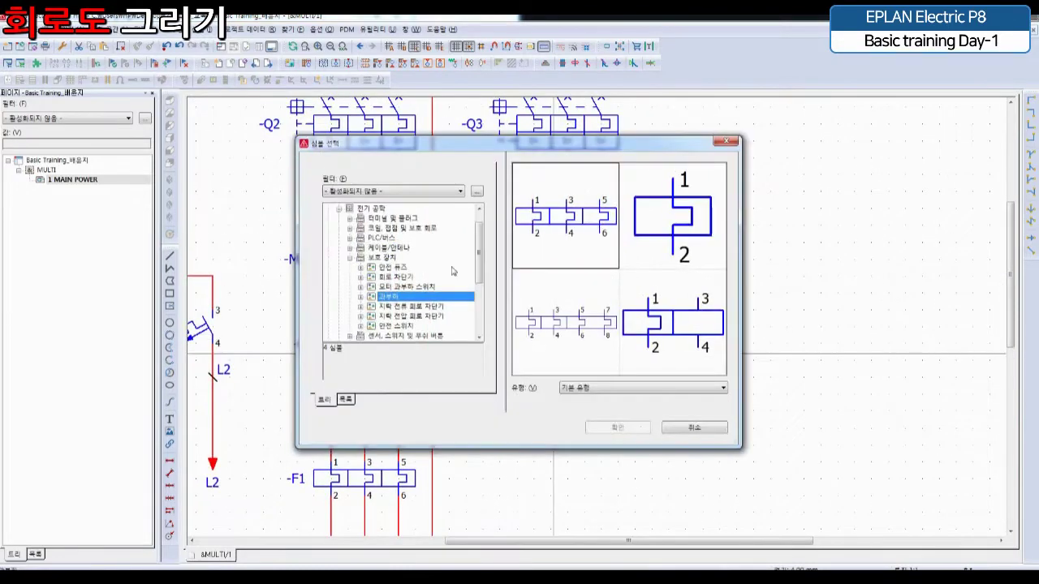
click(385, 219)
double_click(623, 186)
drag(533, 344, 652, 343)
middle_drag(669, 428, 673, 324)
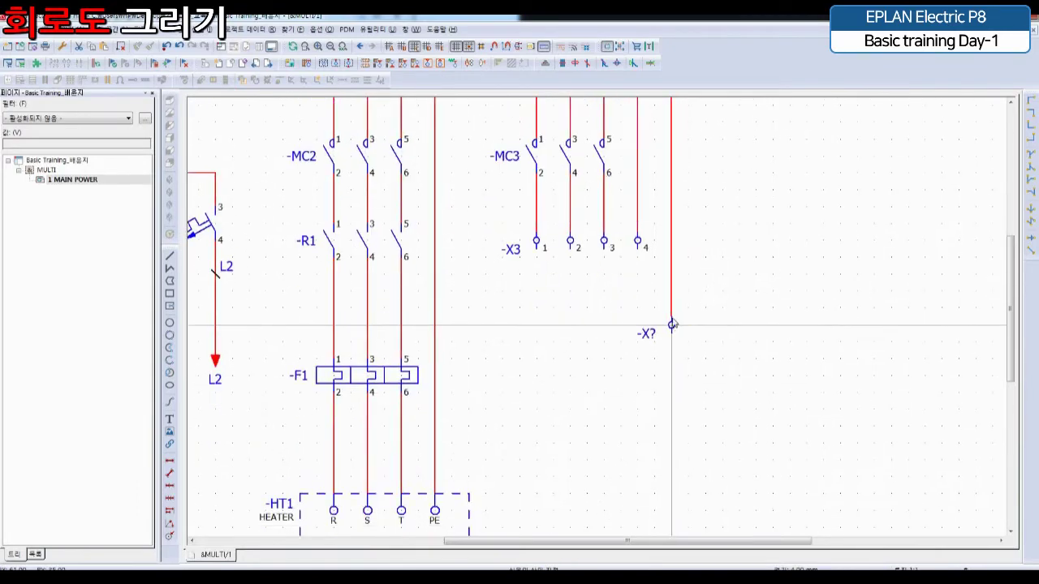
key(Escape)
Place four combined male and female pins below the -X3 terminals, level with -F1, and set their plug tag to -XS2
key(Insert)
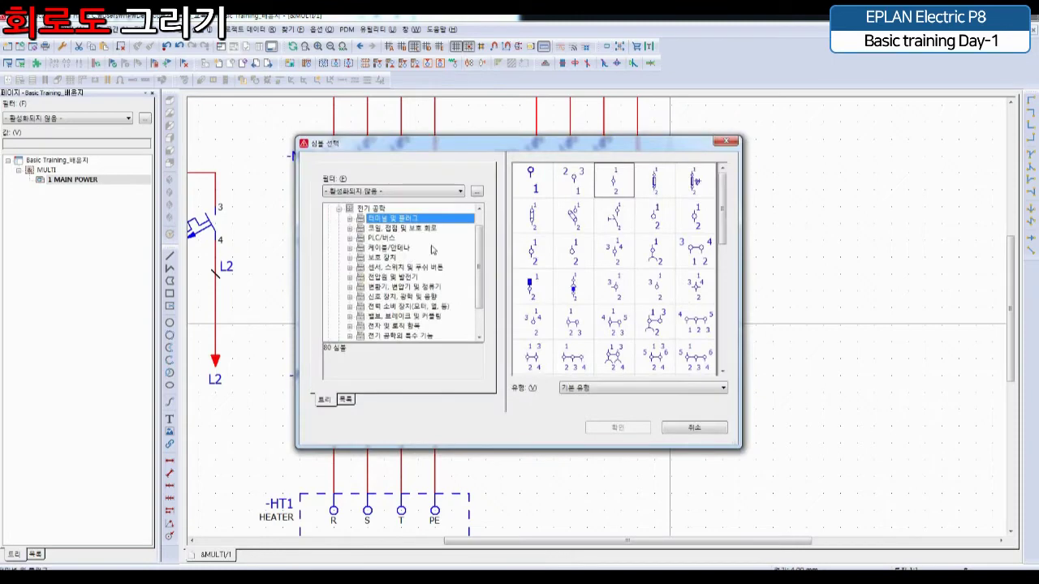
double_click(403, 219)
click(389, 239)
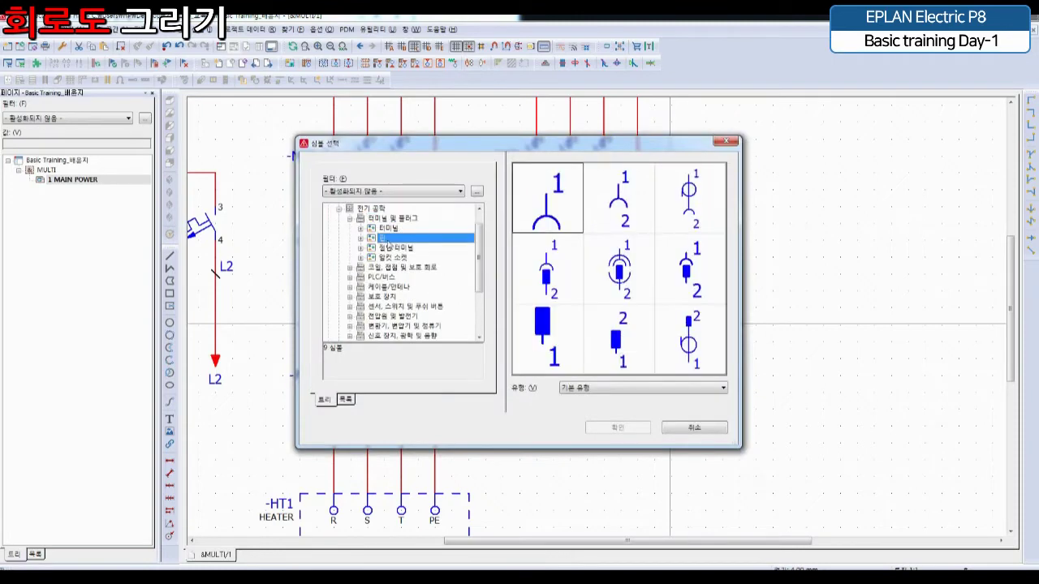
double_click(688, 292)
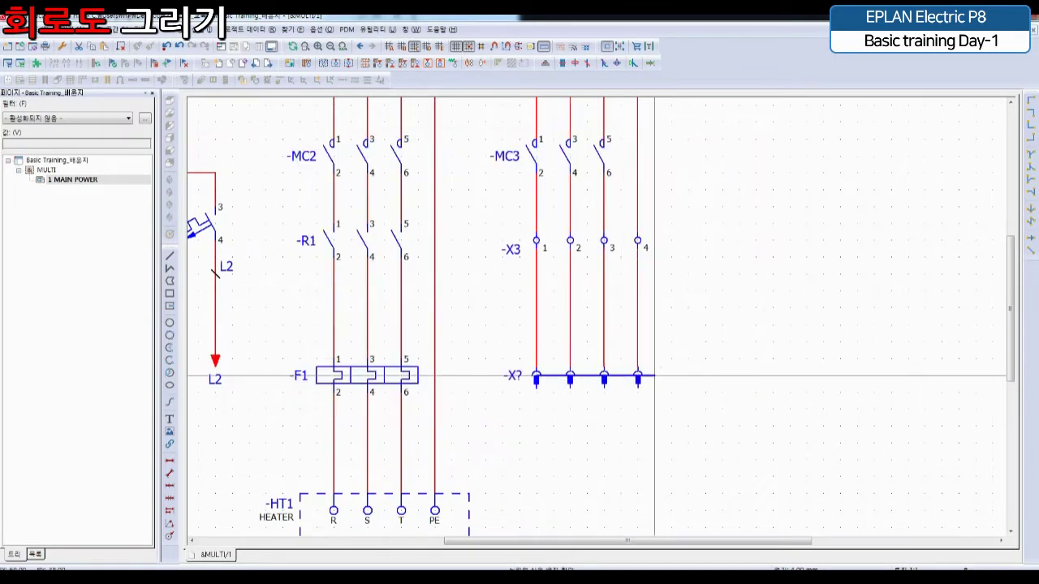
click(662, 371)
key(Escape)
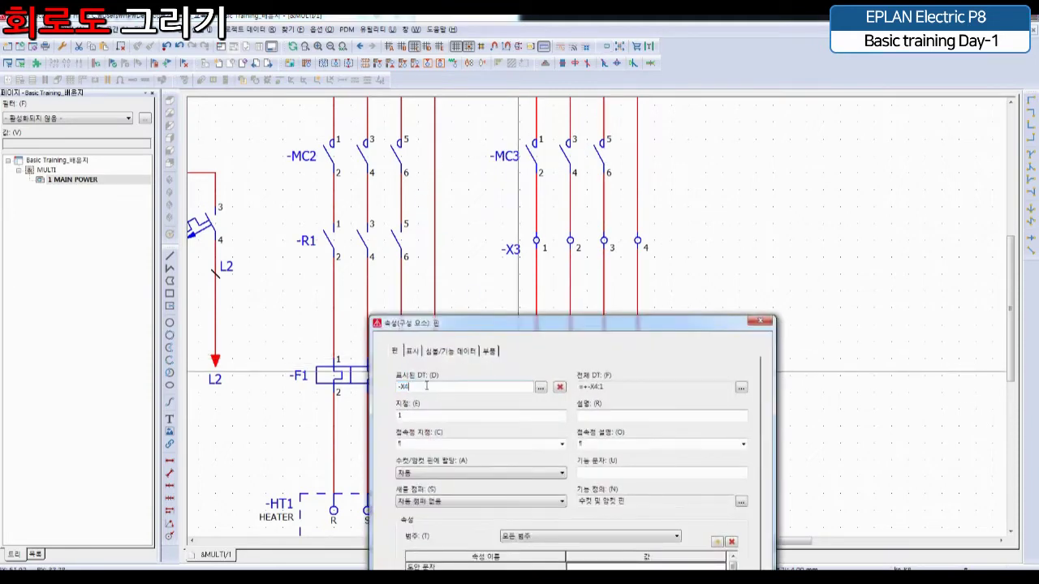
text(-XS2)
key(Return)
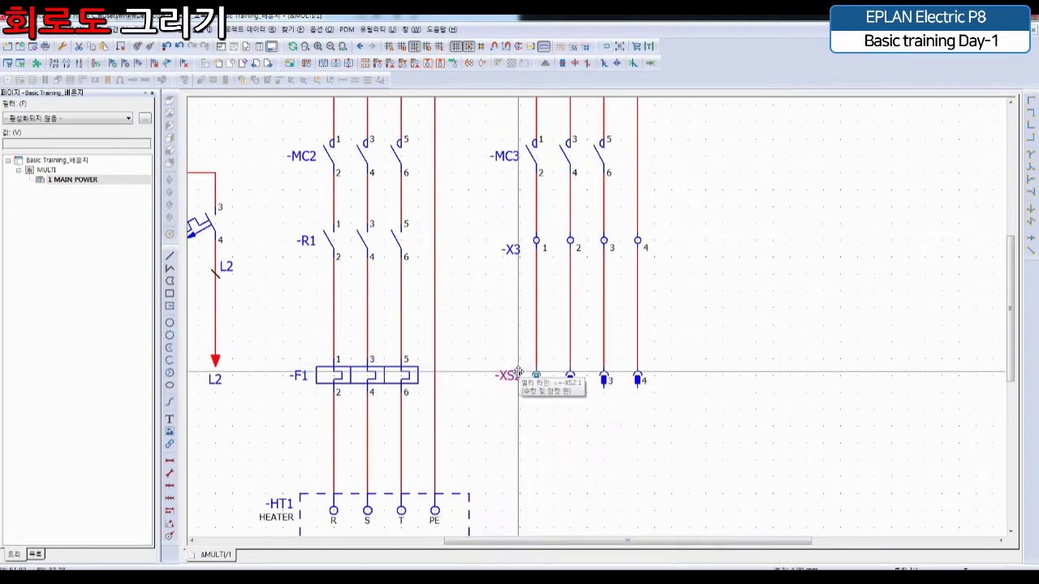
Place a three-phase motor symbol with PE connection below the four -XS2 pins, level with the heater, and accept its proposed tag
scroll(568, 375, down, 5)
key(Insert)
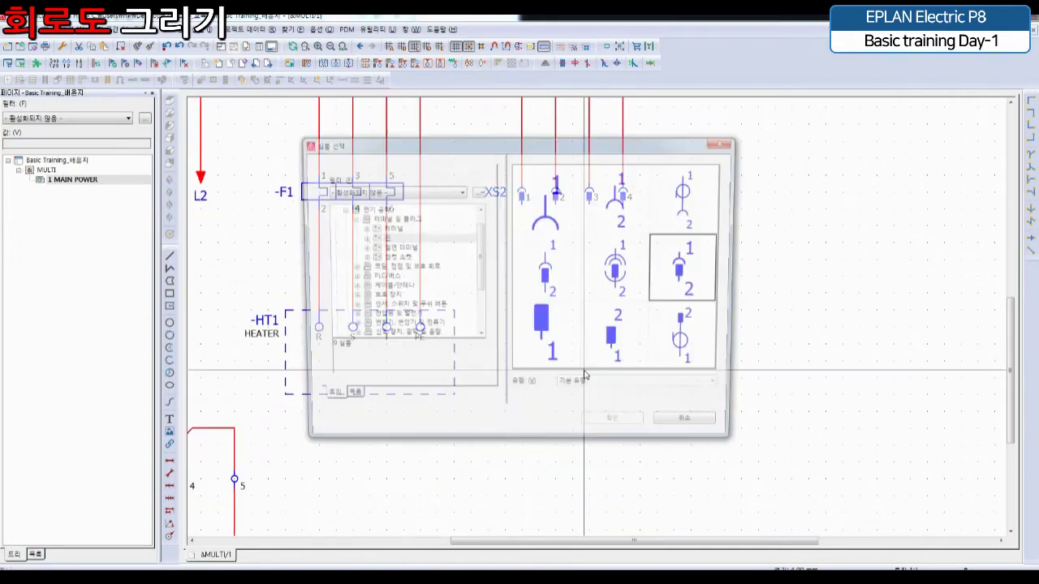
click(393, 219)
double_click(393, 220)
double_click(387, 257)
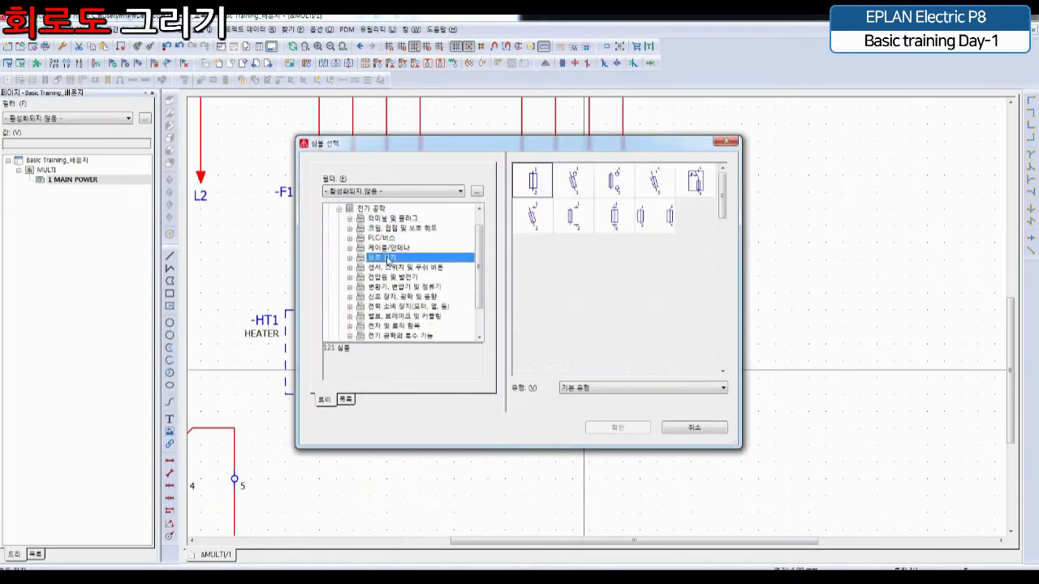
scroll(395, 302, down, 2)
click(394, 302)
scroll(394, 301, down, 1)
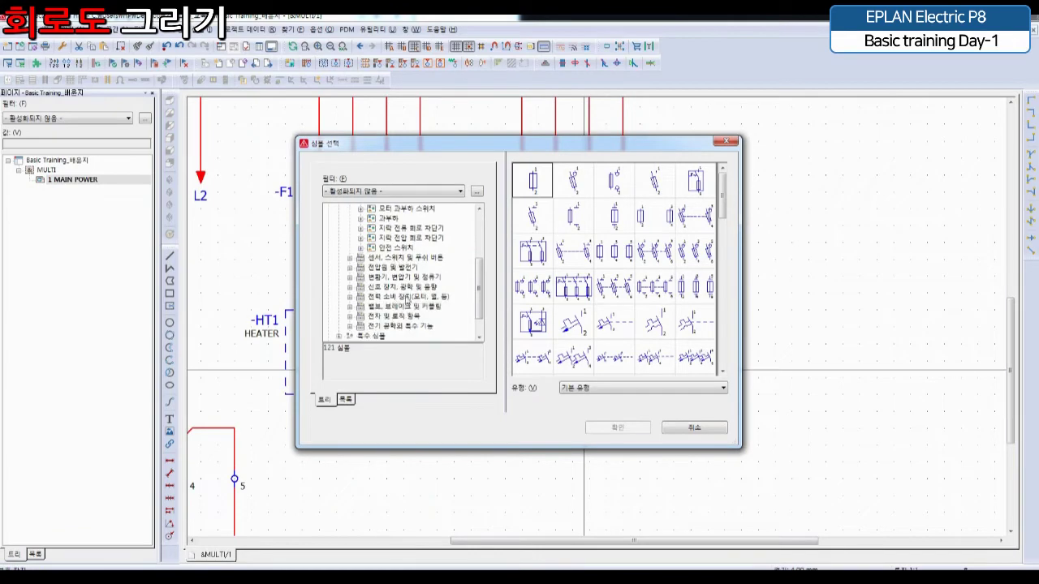
double_click(400, 269)
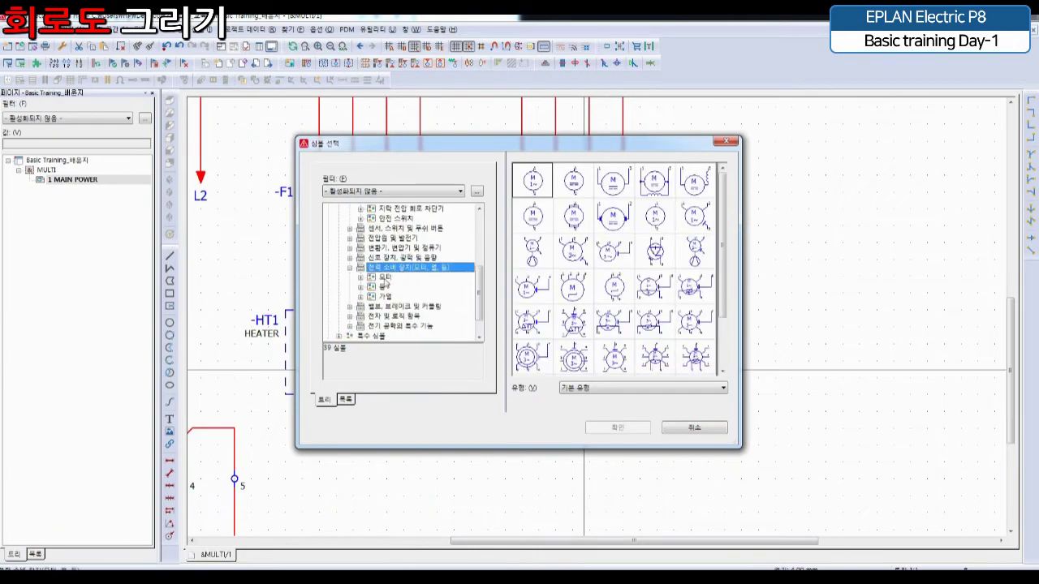
click(384, 277)
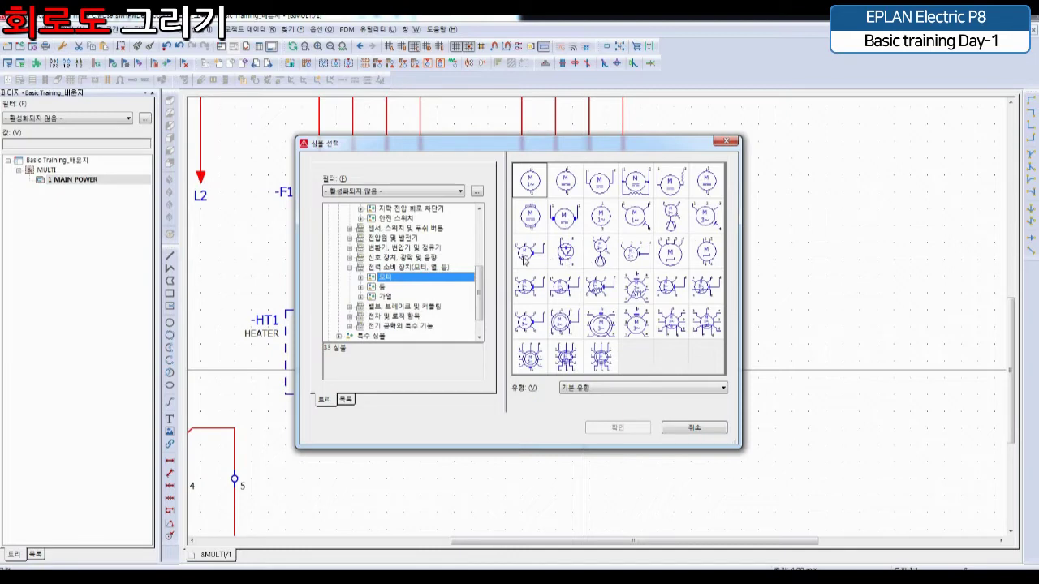
double_click(526, 253)
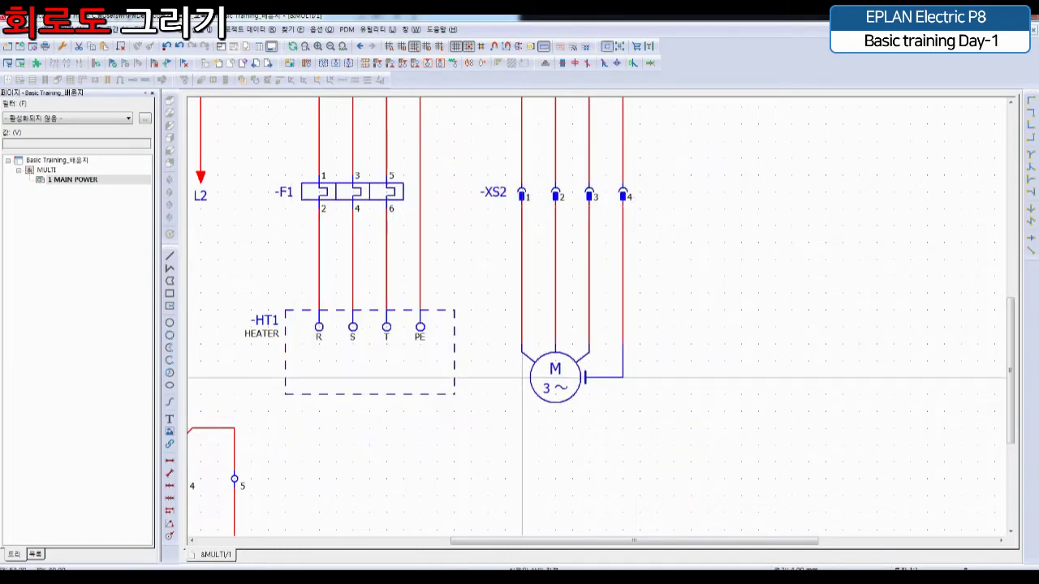
click(522, 378)
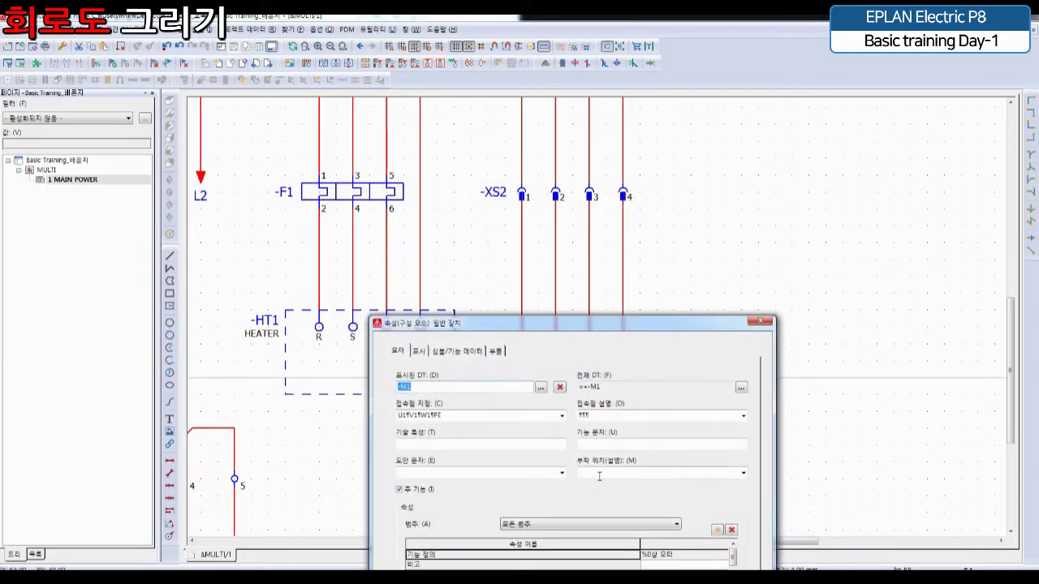
key(Return)
Place an interruption point named PE below the unused outlet 4 of the PE busbar, beside the Q3 branch
middle_drag(689, 271, 725, 382)
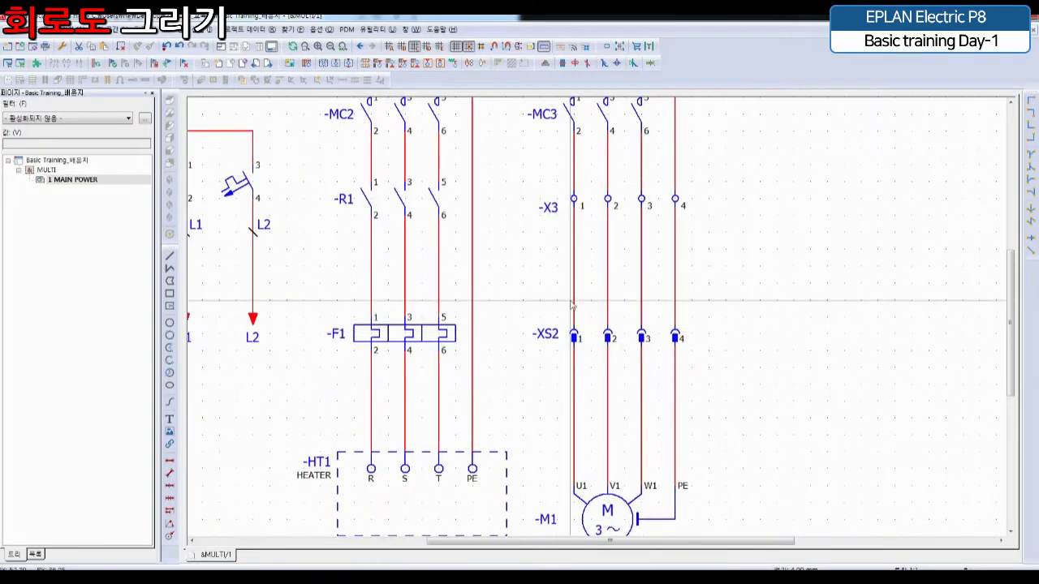
key(Home)
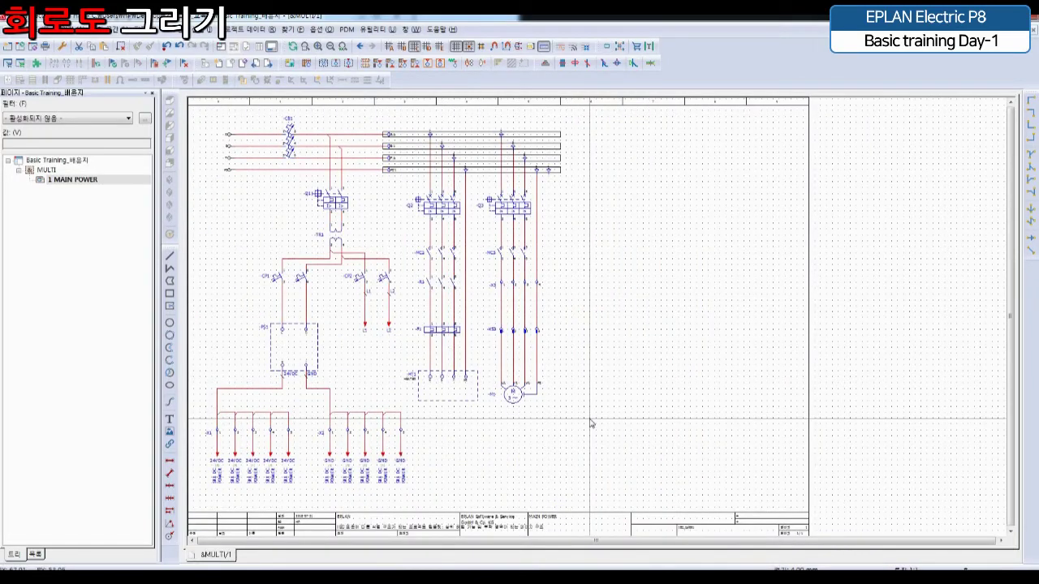
scroll(590, 423, up, 7)
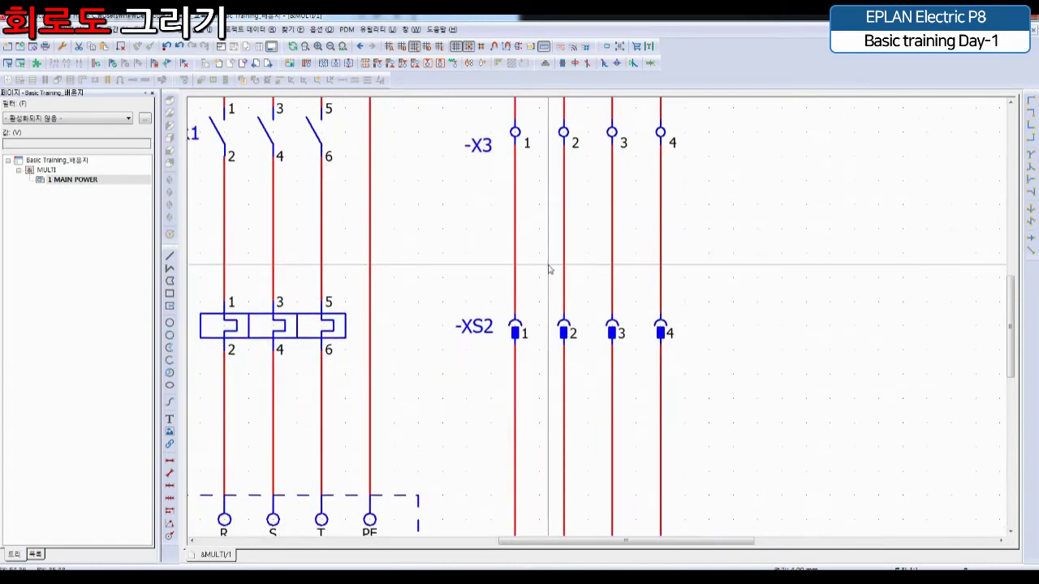
scroll(589, 250, down, 5)
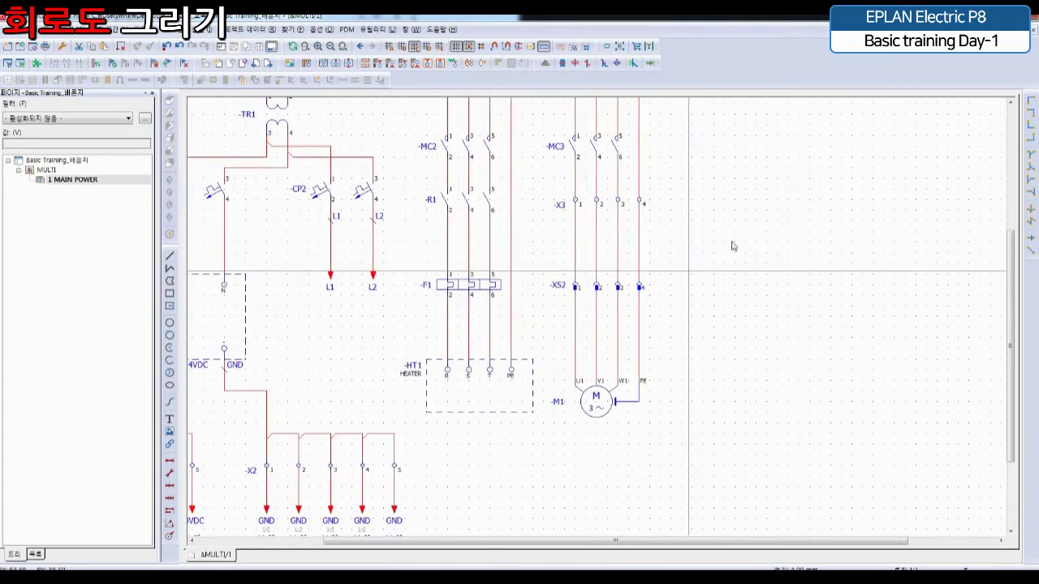
click(209, 30)
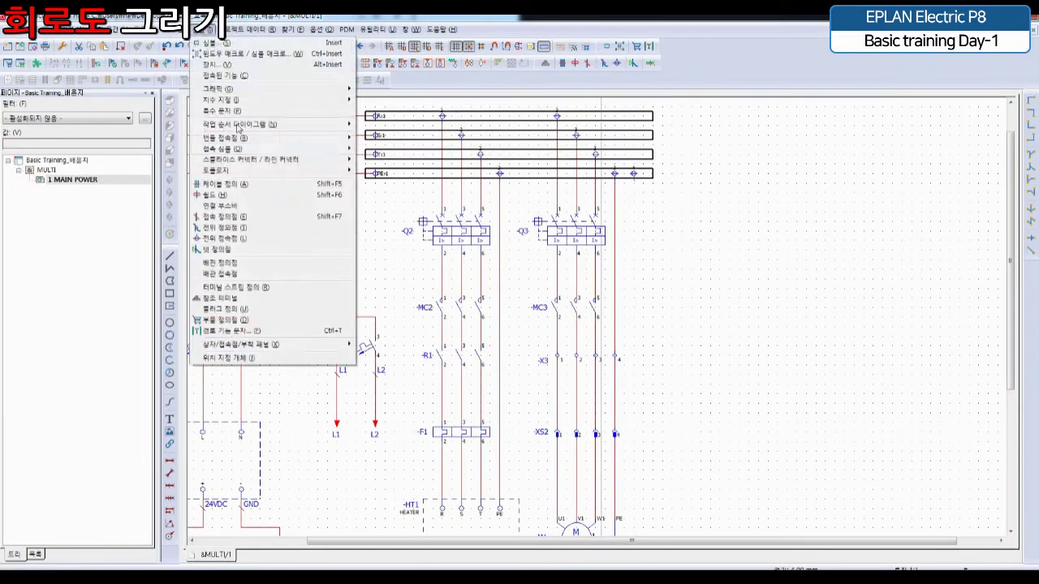
mouse_move(224, 149)
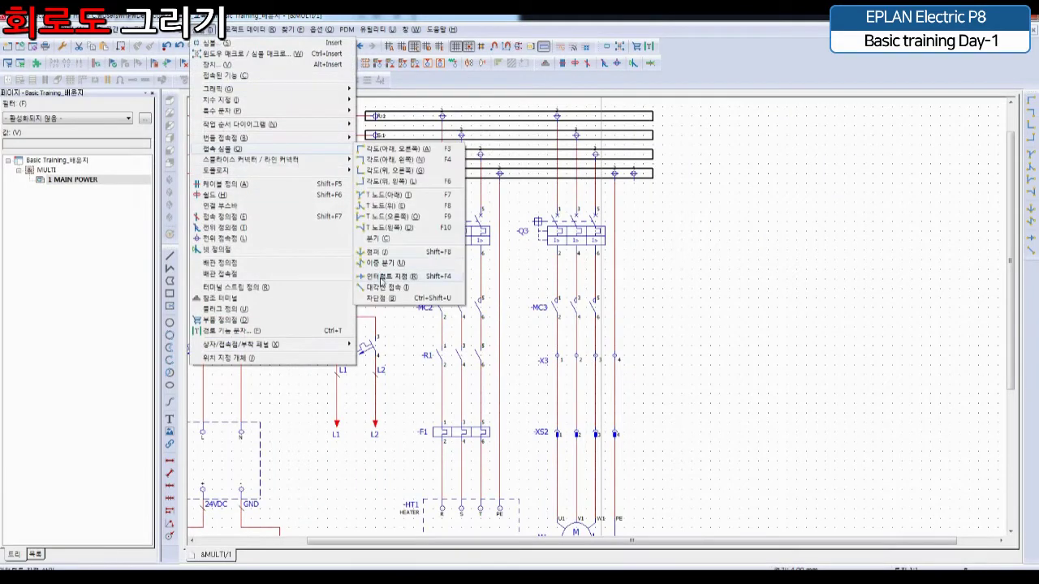
click(384, 276)
scroll(633, 280, up, 3)
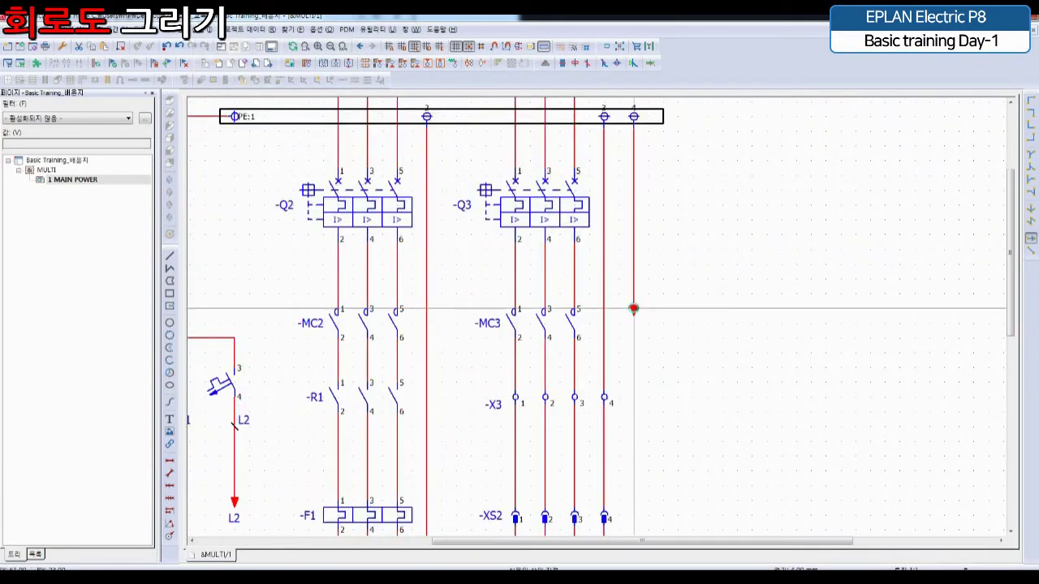
click(633, 309)
key(Return)
key(Escape)
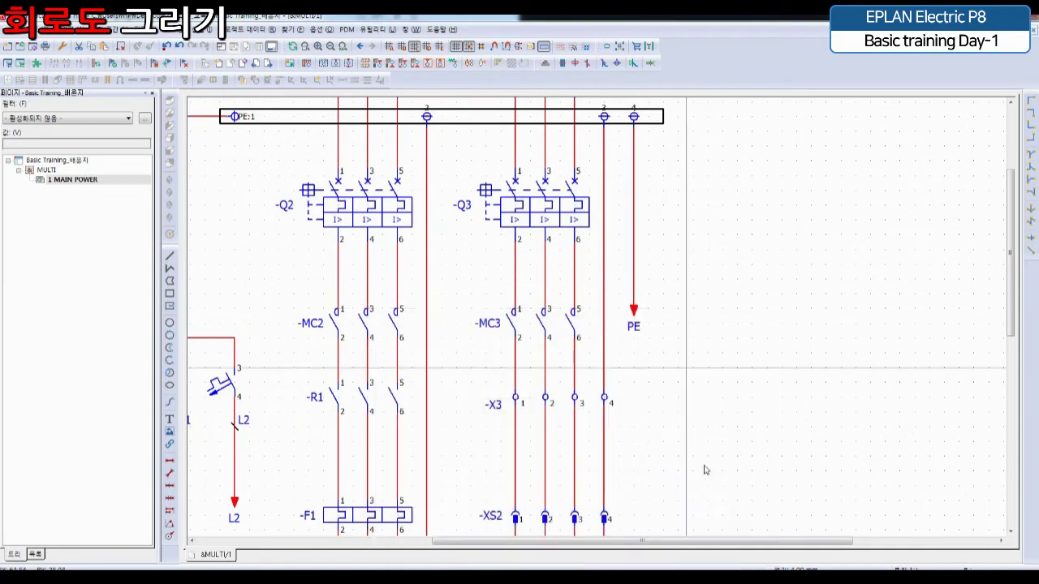
Draw a cable definition line across the four conductors between -X3 and -XS2 and accept its proposed tag
middle_drag(706, 486, 728, 383)
middle_drag(662, 371, 687, 293)
scroll(682, 344, up, 2)
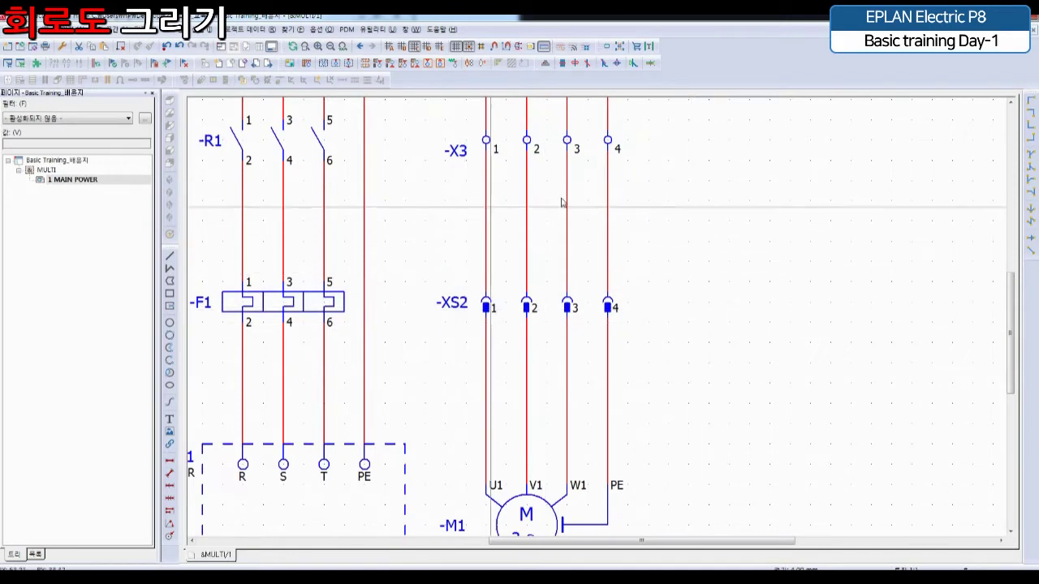
scroll(536, 226, up, 1)
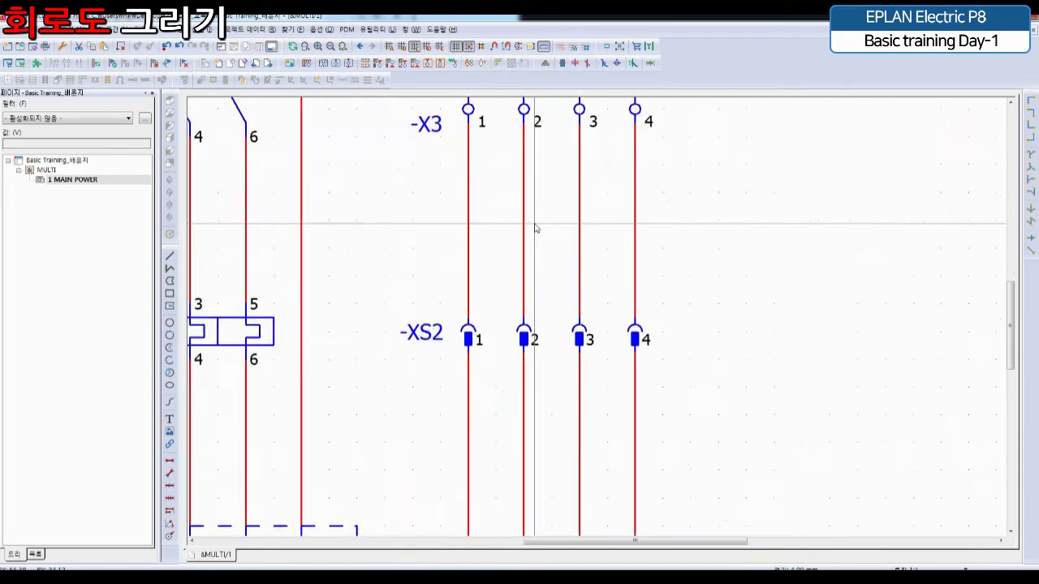
middle_drag(536, 227, 554, 282)
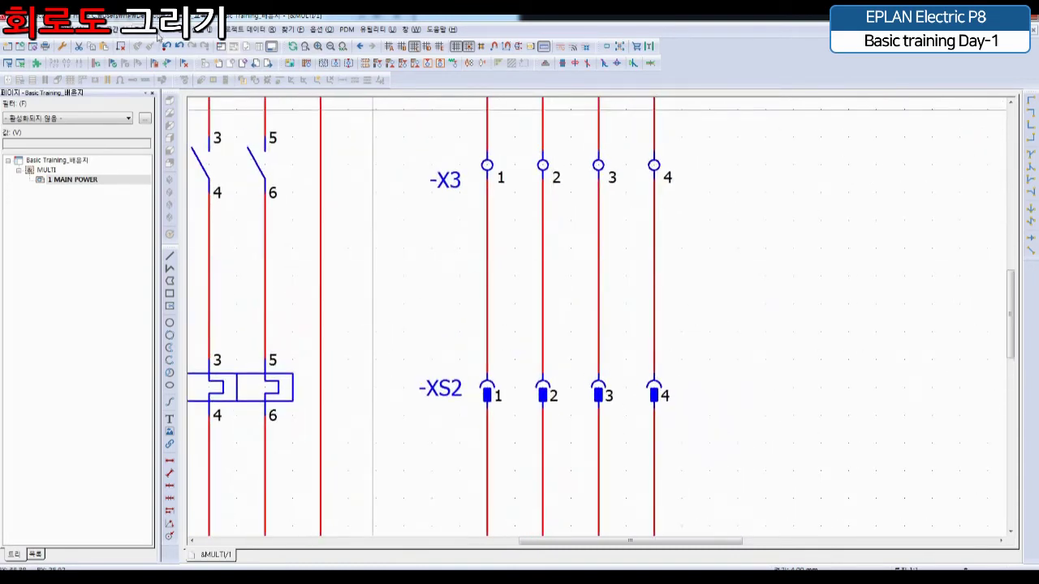
click(203, 29)
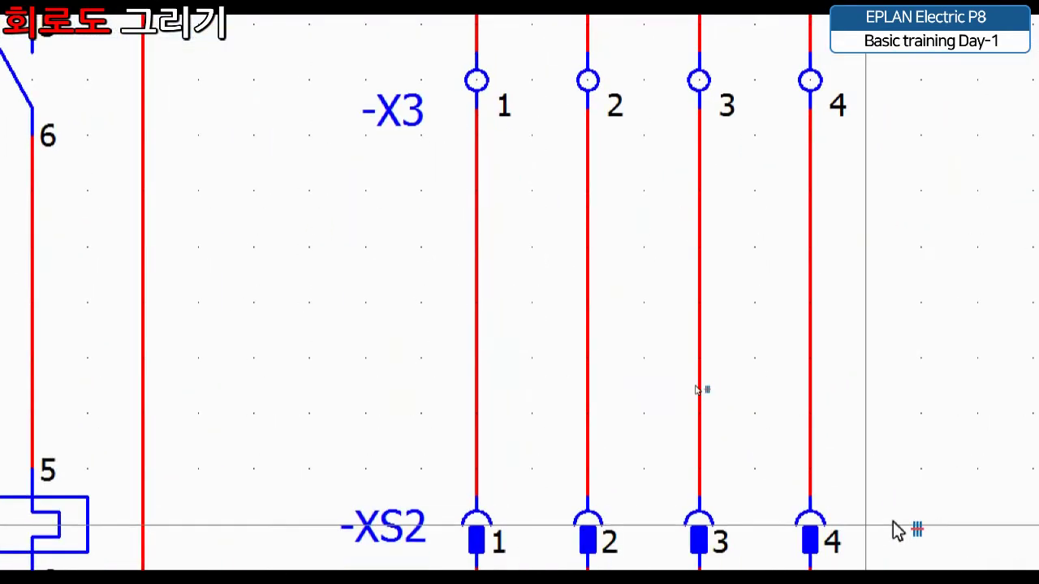
click(420, 300)
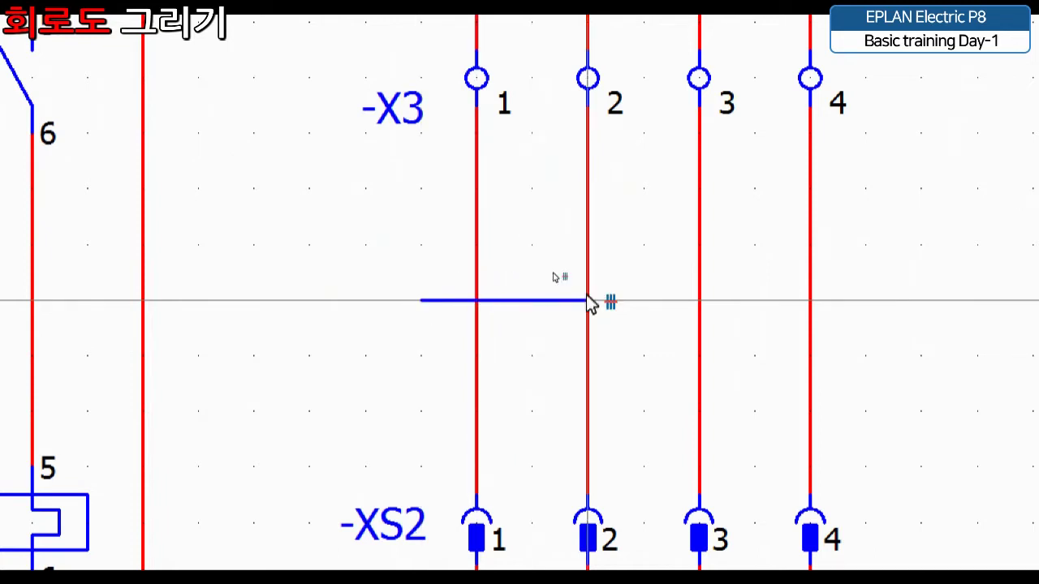
click(875, 300)
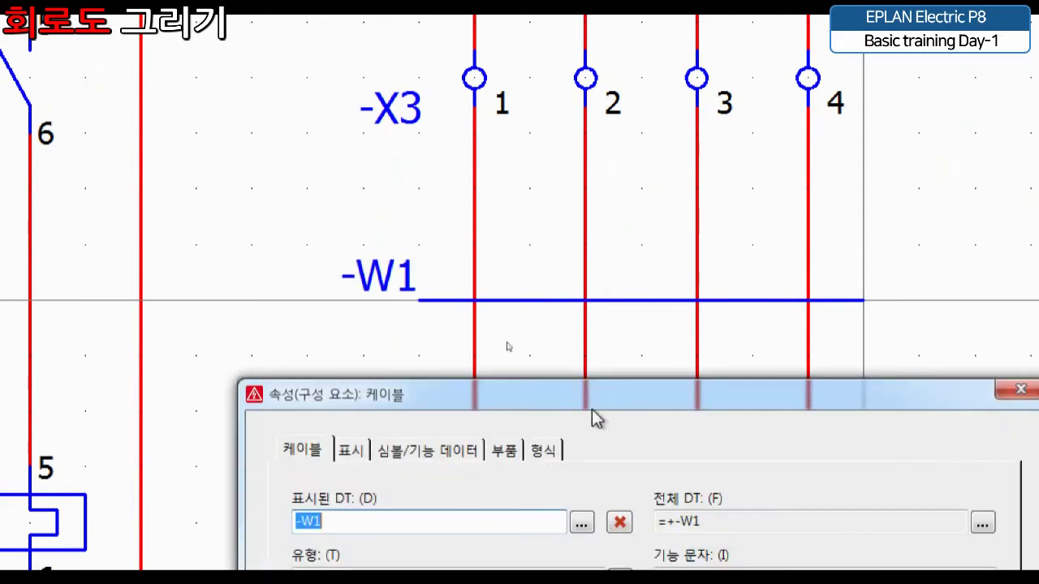
key(Return)
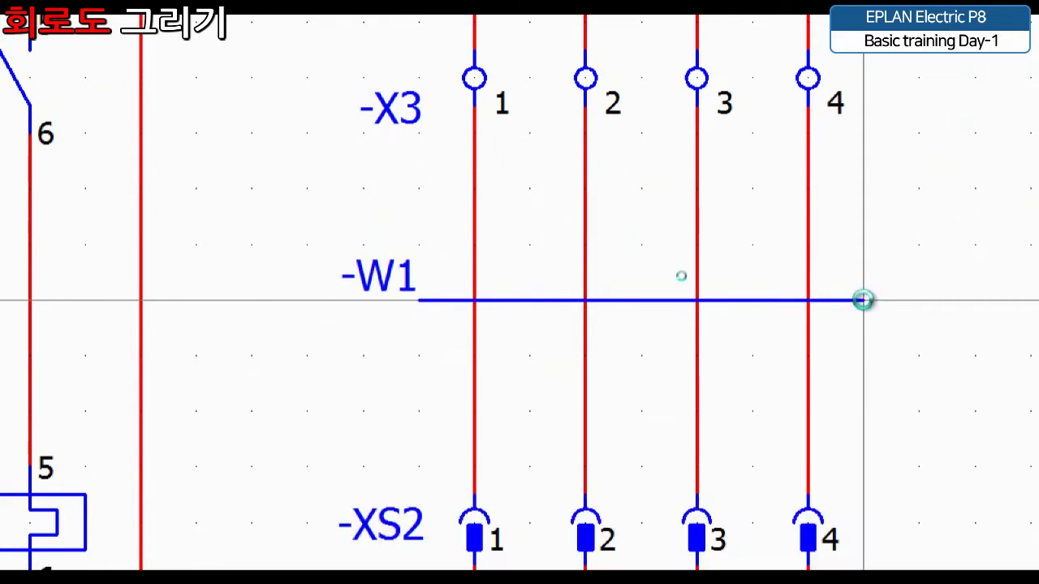
Draw a cable definition line across the four conductors between -XS2 and the motor and accept its proposed tag
middle_drag(881, 528, 851, 105)
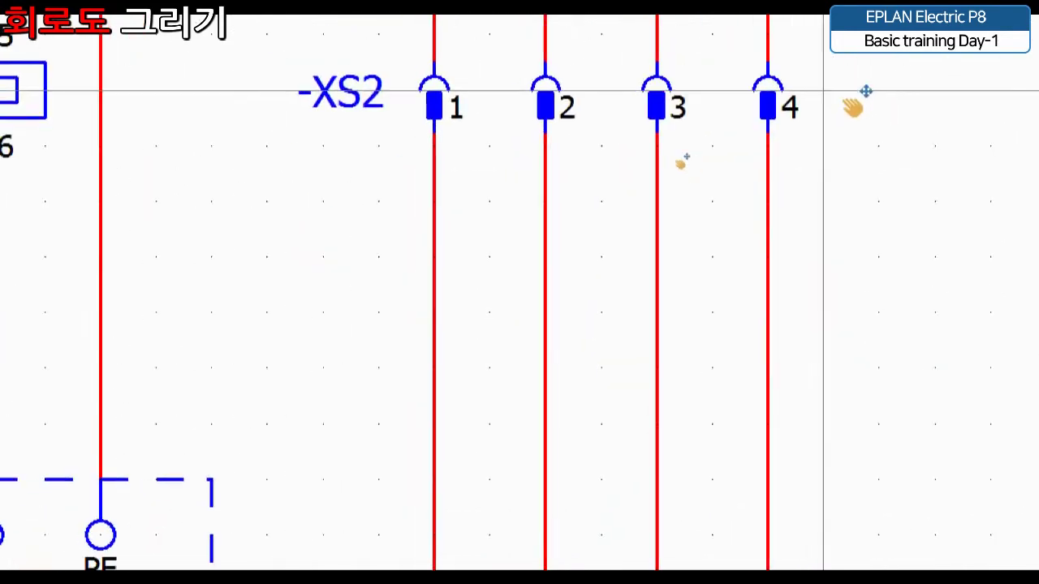
middle_drag(753, 388, 763, 328)
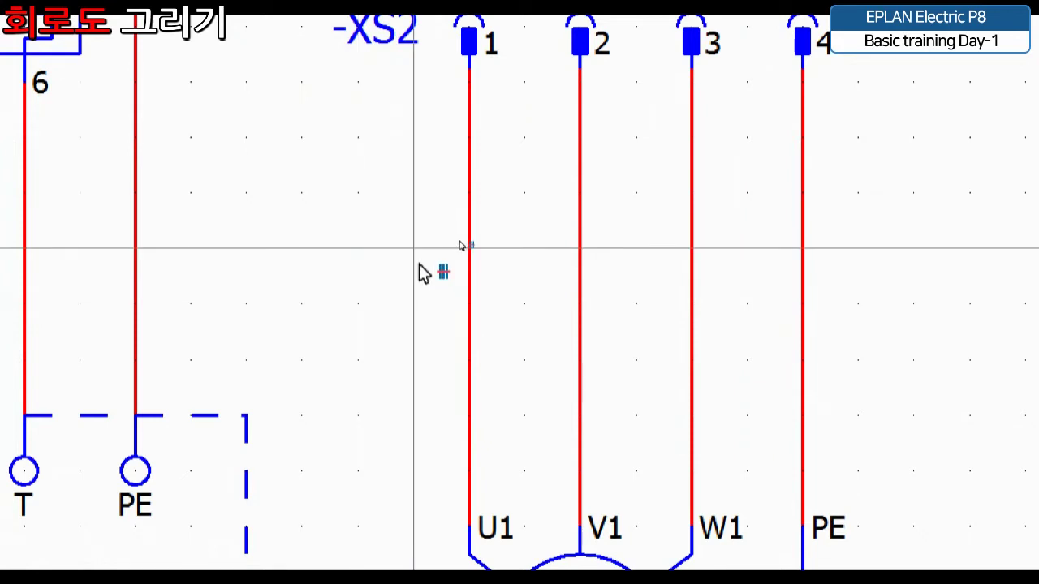
click(417, 251)
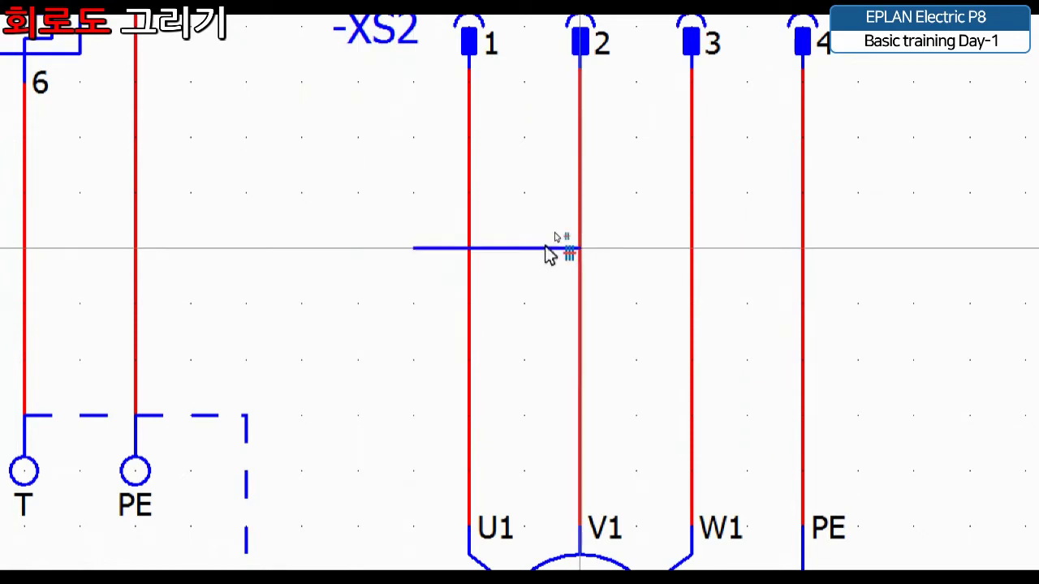
click(855, 250)
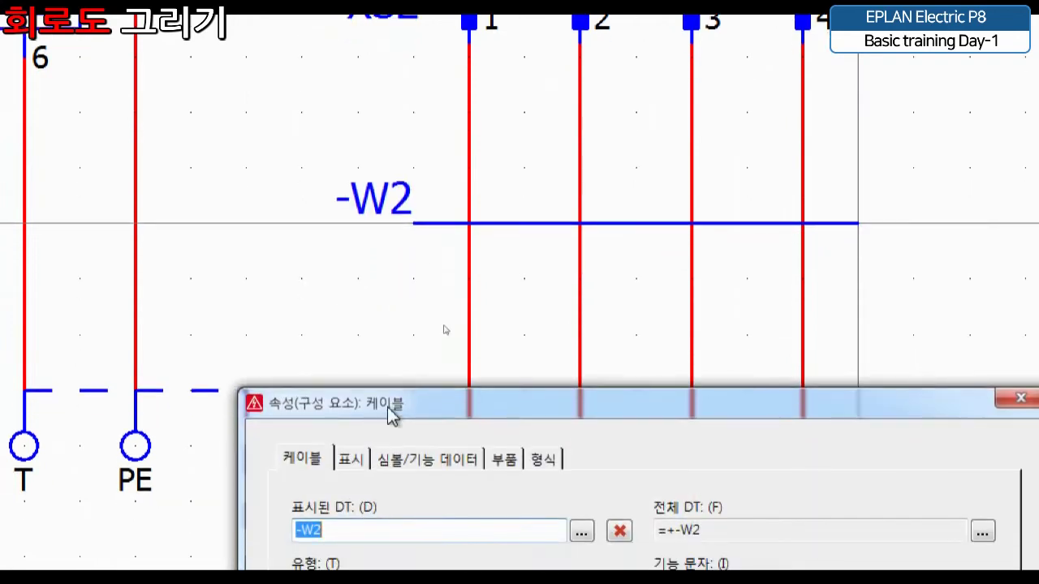
drag(389, 421, 376, 89)
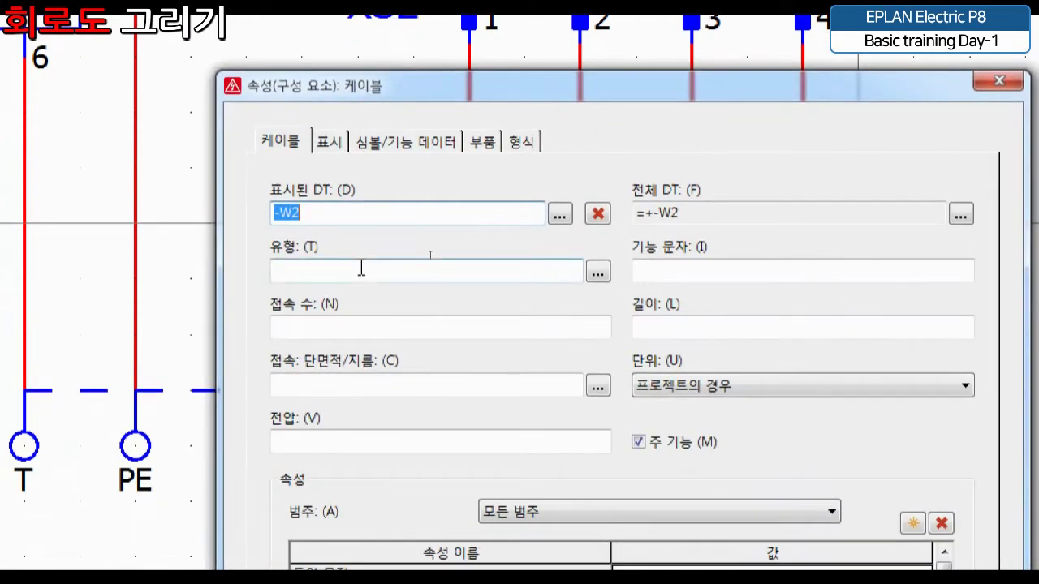
key(Return)
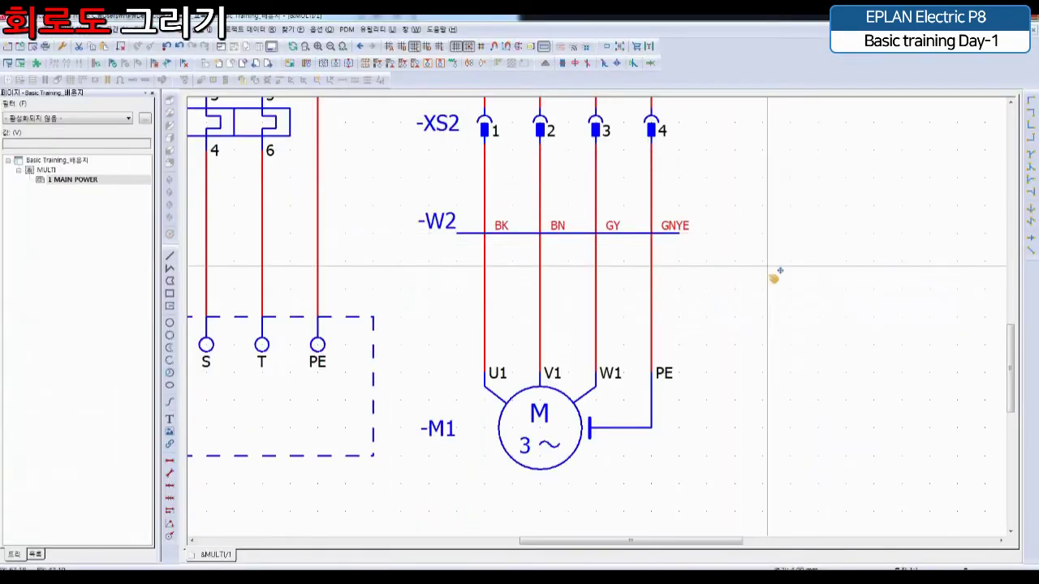
scroll(768, 267, down, 5)
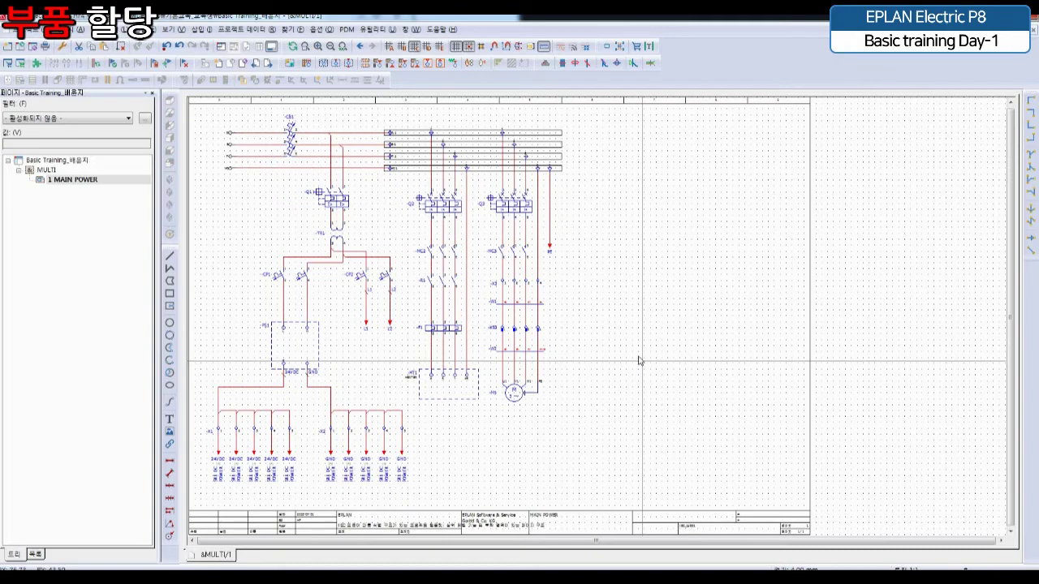
scroll(490, 311, up, 3)
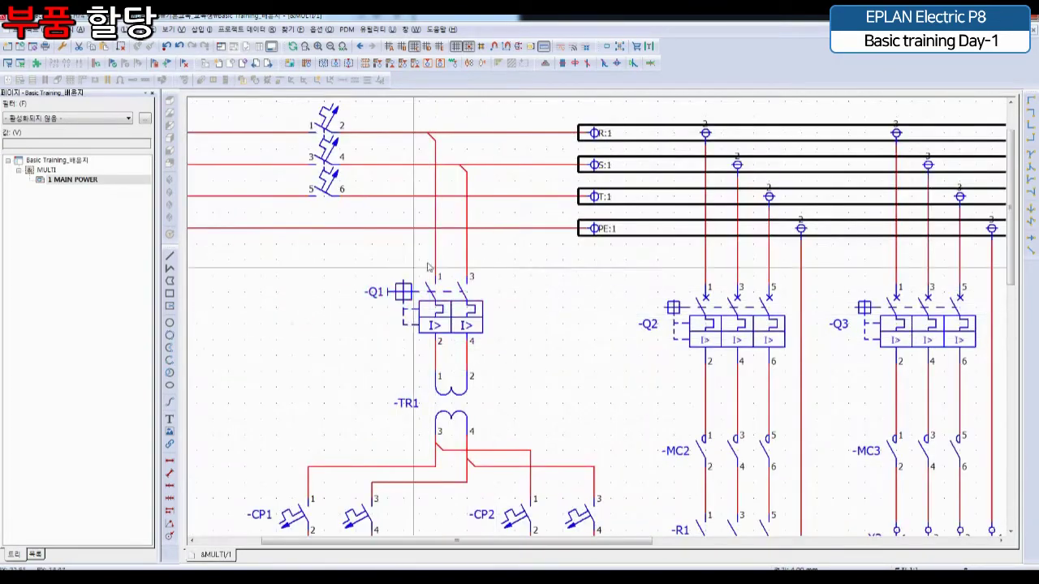
click(460, 286)
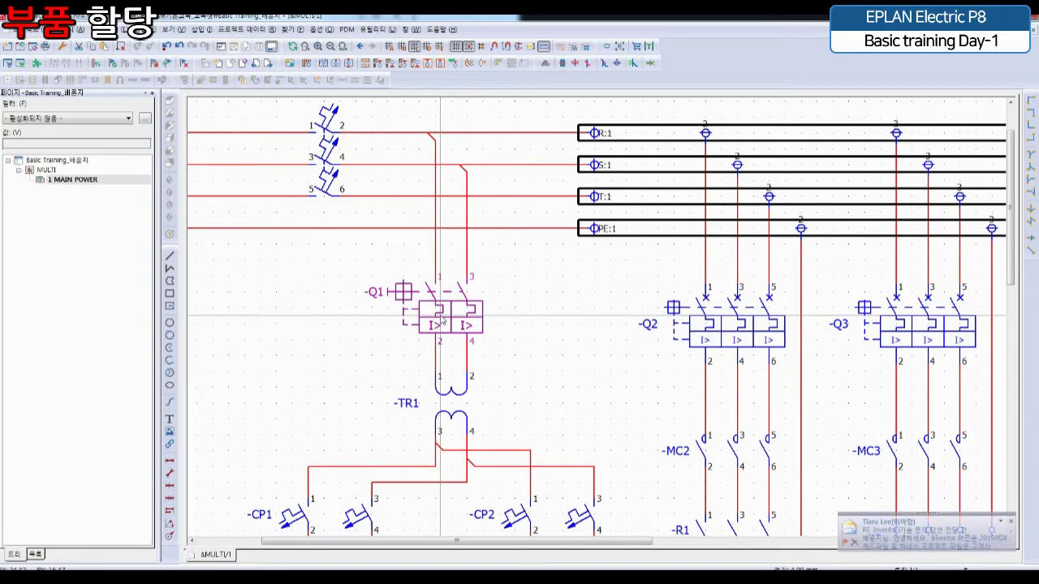
click(1011, 523)
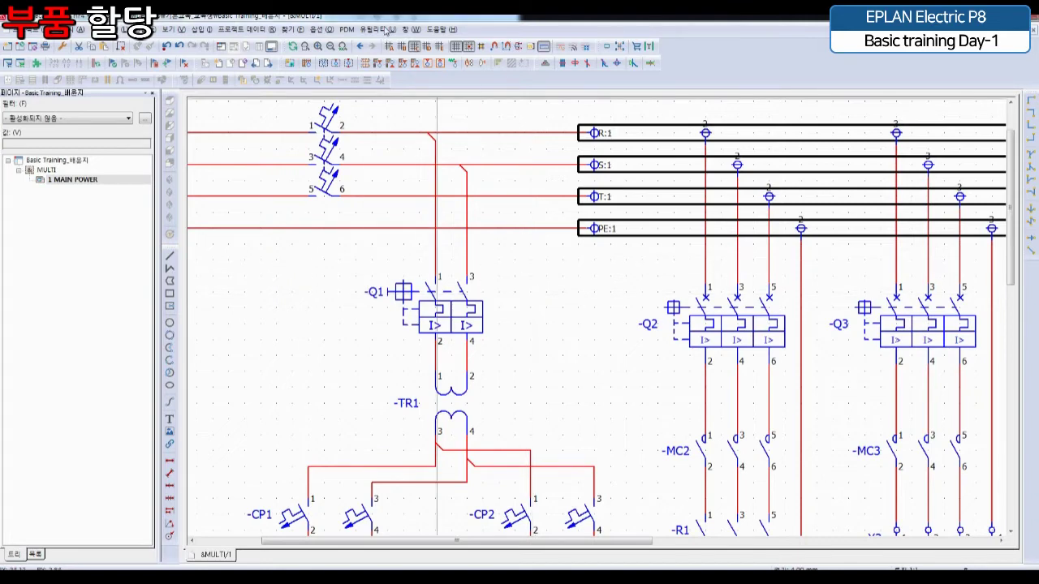
Open the parts management and move its window clear of the schematic's upper area
click(379, 30)
mouse_move(394, 159)
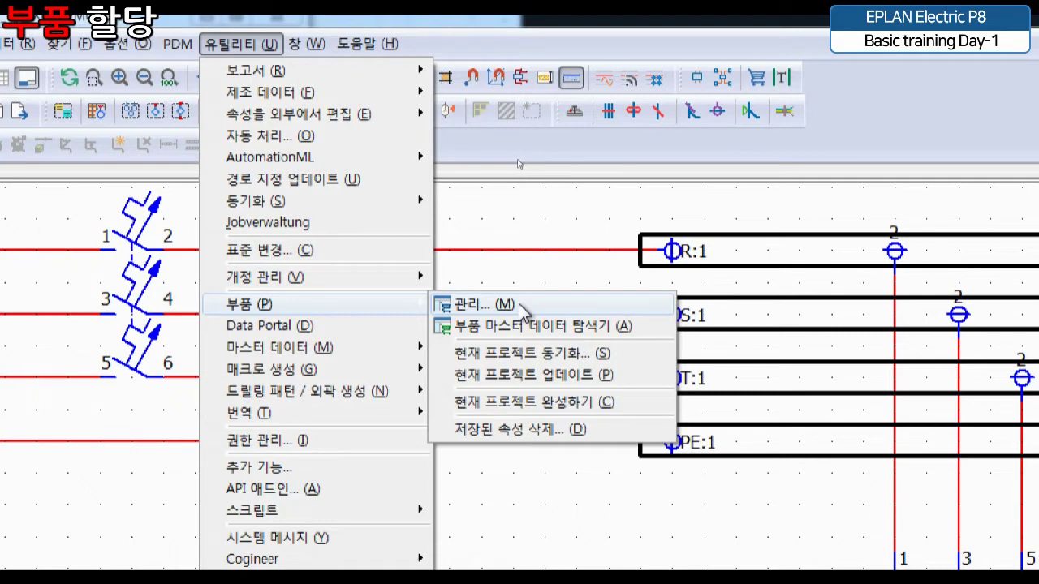
click(519, 303)
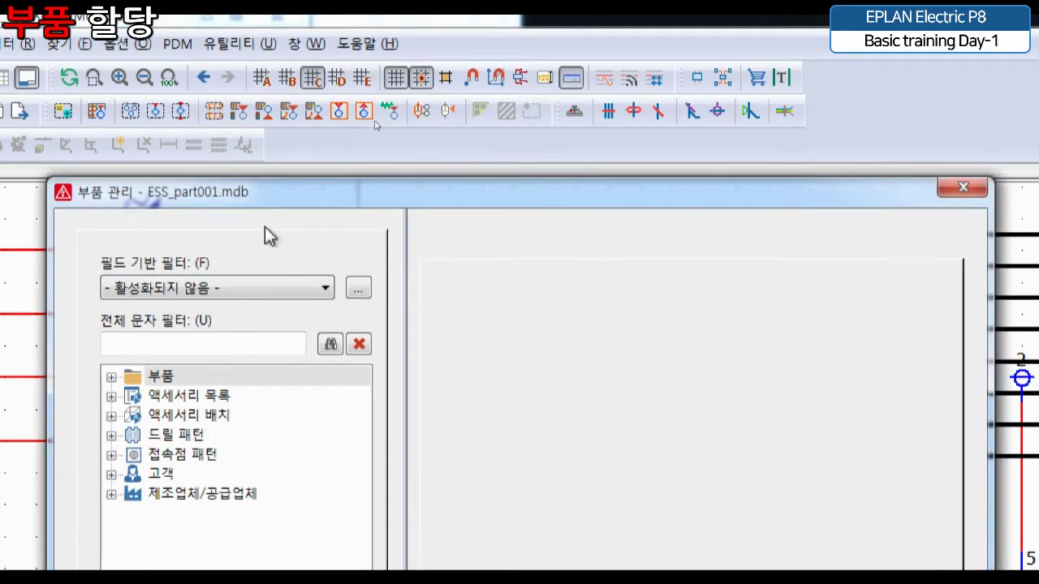
drag(259, 193, 375, 204)
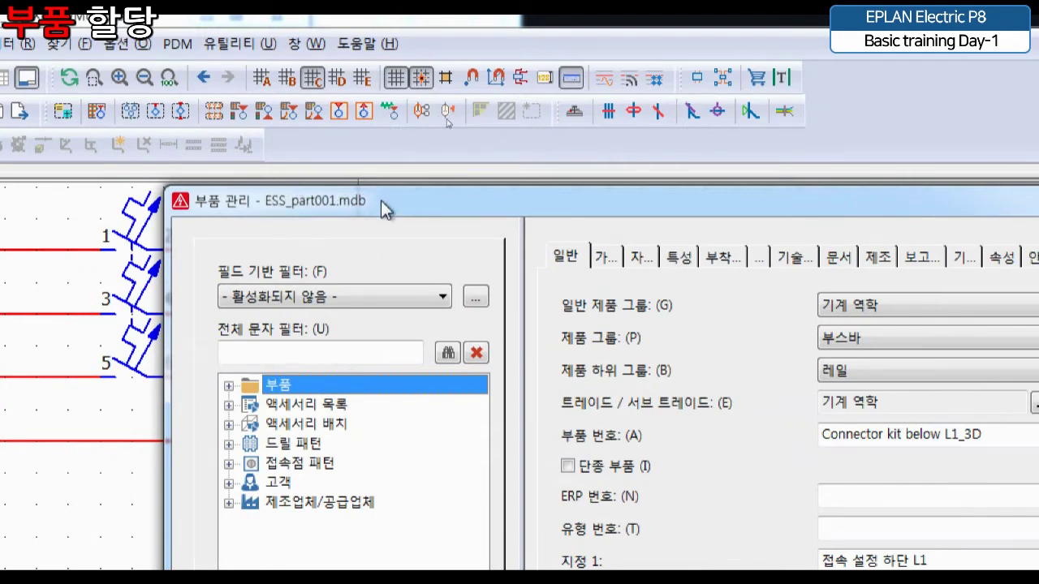
Browse the parts tree through electrical engineering (전기 공학) to its components (구성 요소) and view the logic items group (로직 항목)
double_click(276, 388)
key(Down)
key(Down)
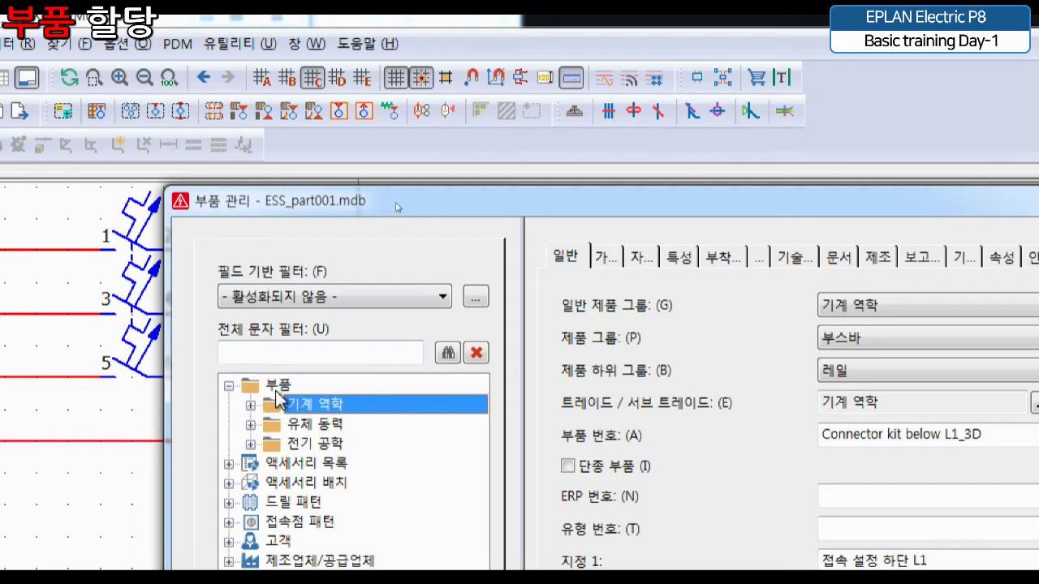
key(Down)
key(Right)
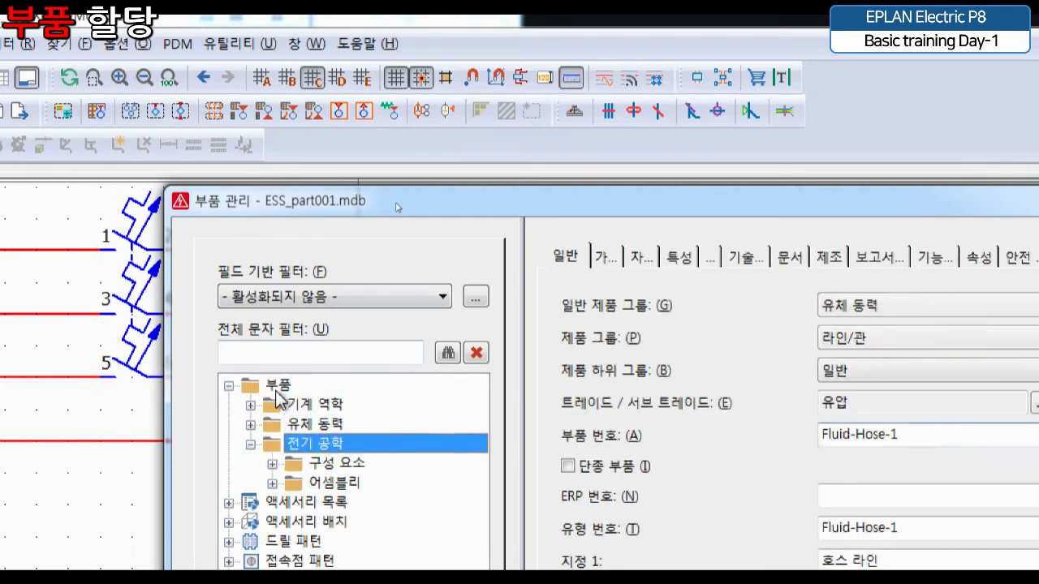
key(Down)
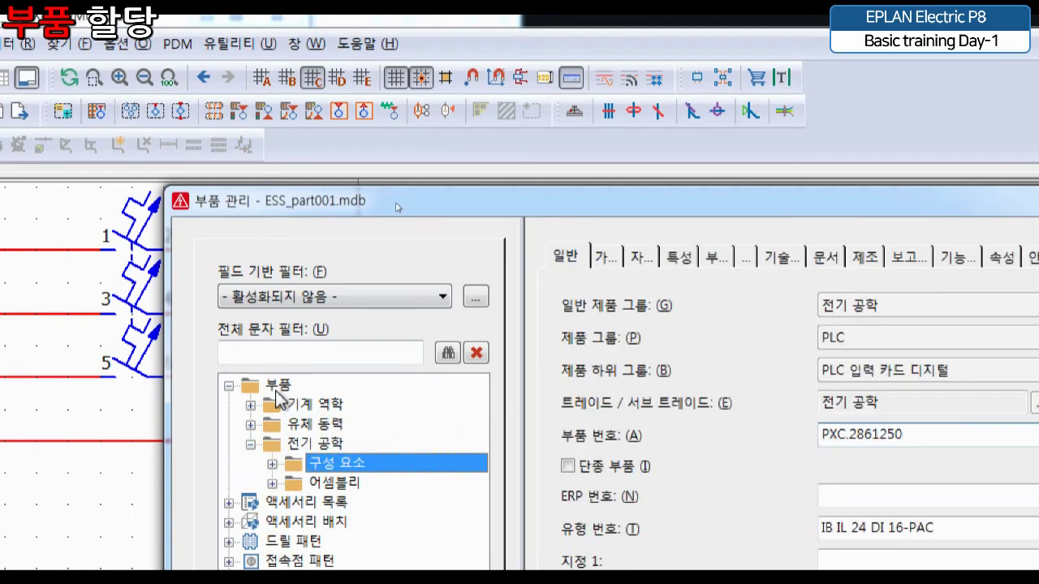
key(Right)
key(Down)
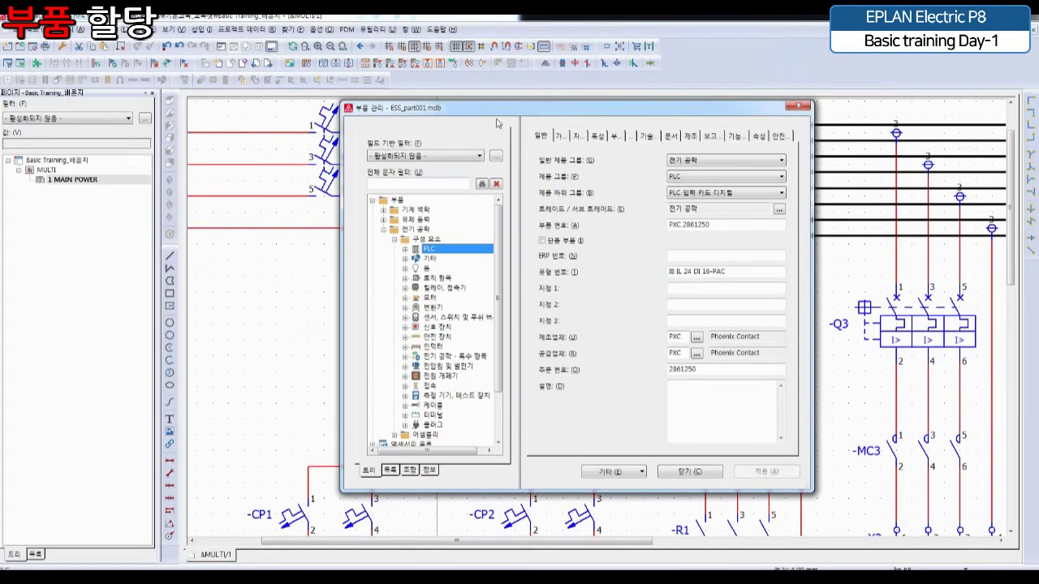
mouse_move(477, 108)
mouse_down()
mouse_move(450, 98)
mouse_move(482, 110)
mouse_up()
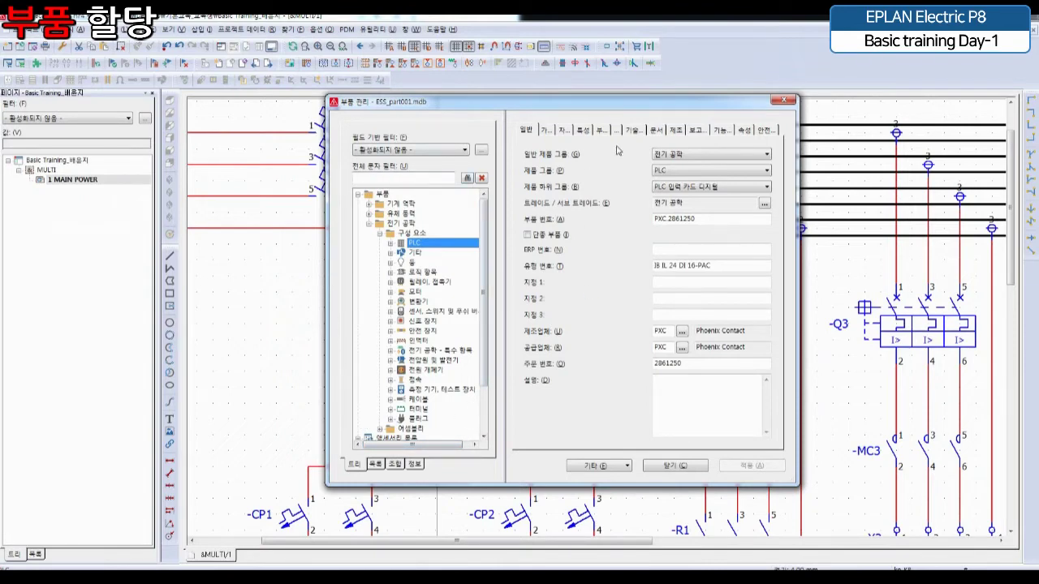
click(414, 272)
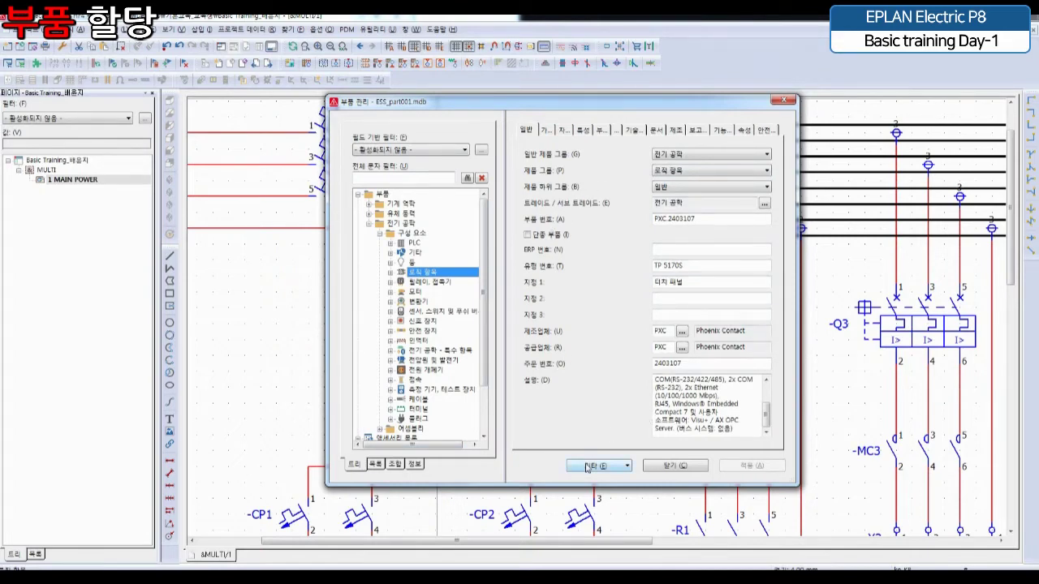
In the parts settings, set the Access parts database to ESS_part001_BASIC.mdb from the inner 기본교육_교육생 folder on the desktop and accept
click(587, 468)
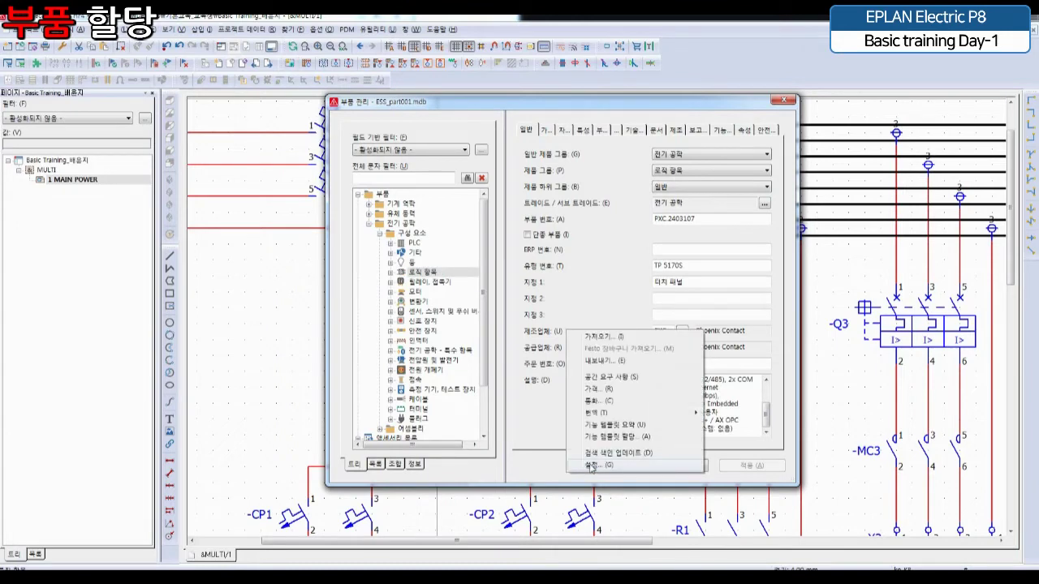
click(592, 466)
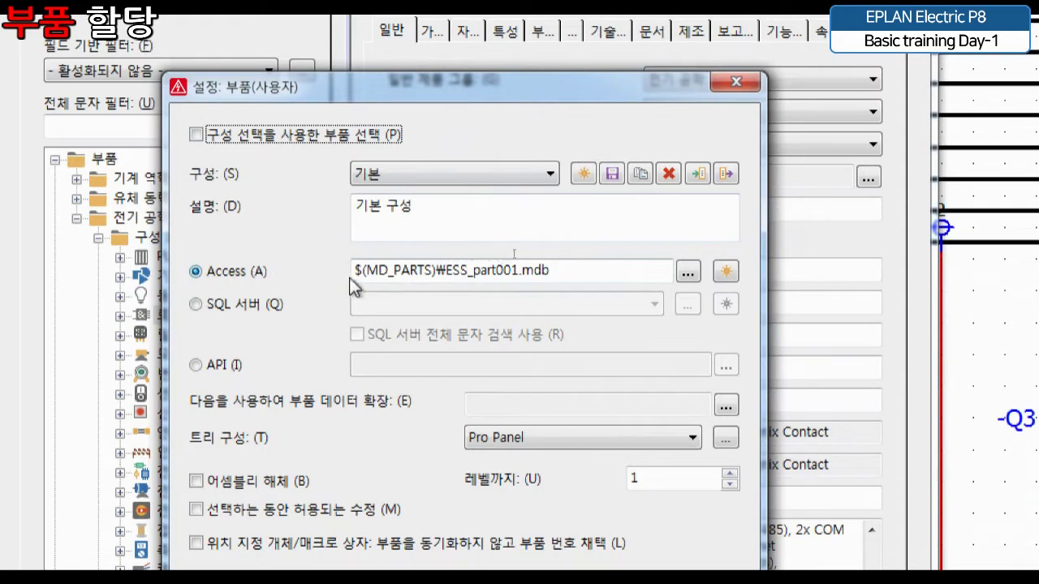
click(689, 273)
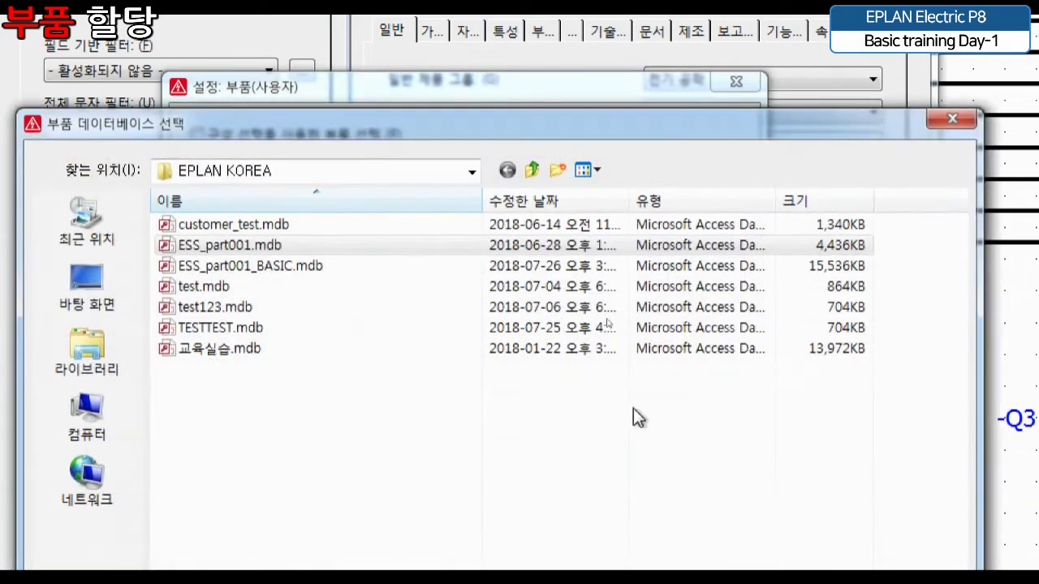
click(121, 307)
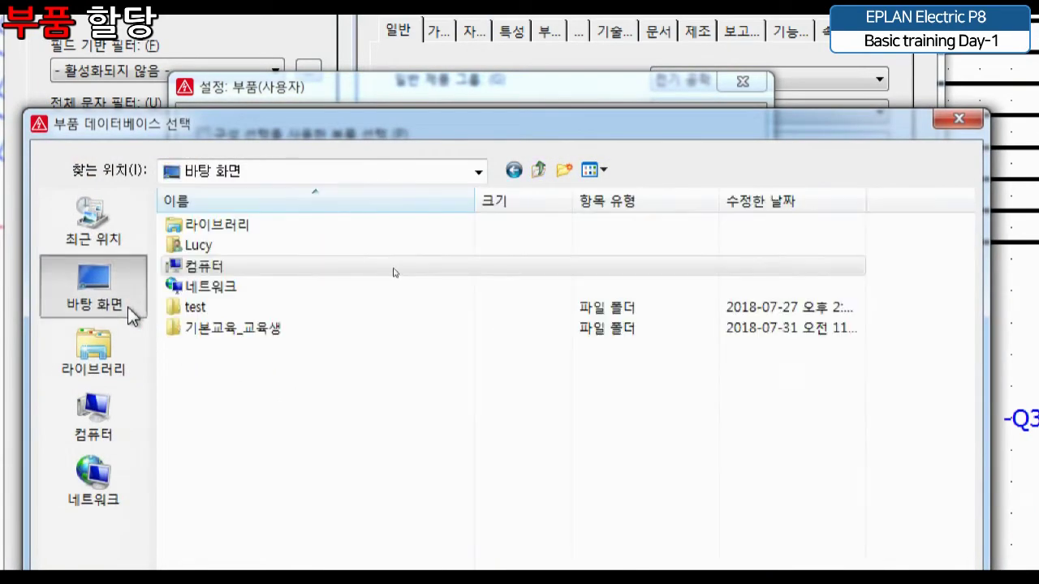
click(183, 334)
double_click(188, 333)
double_click(188, 234)
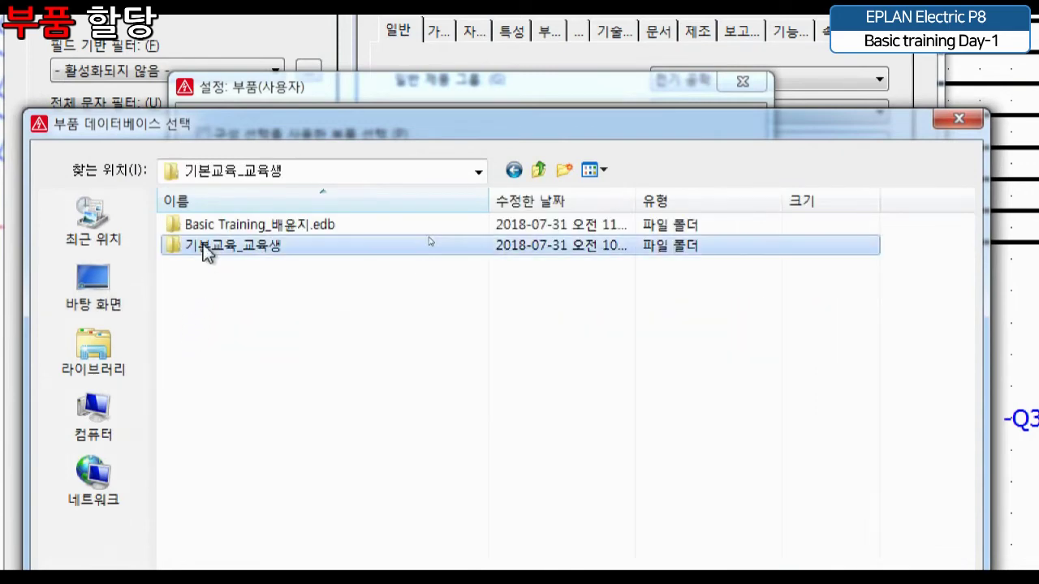
click(291, 227)
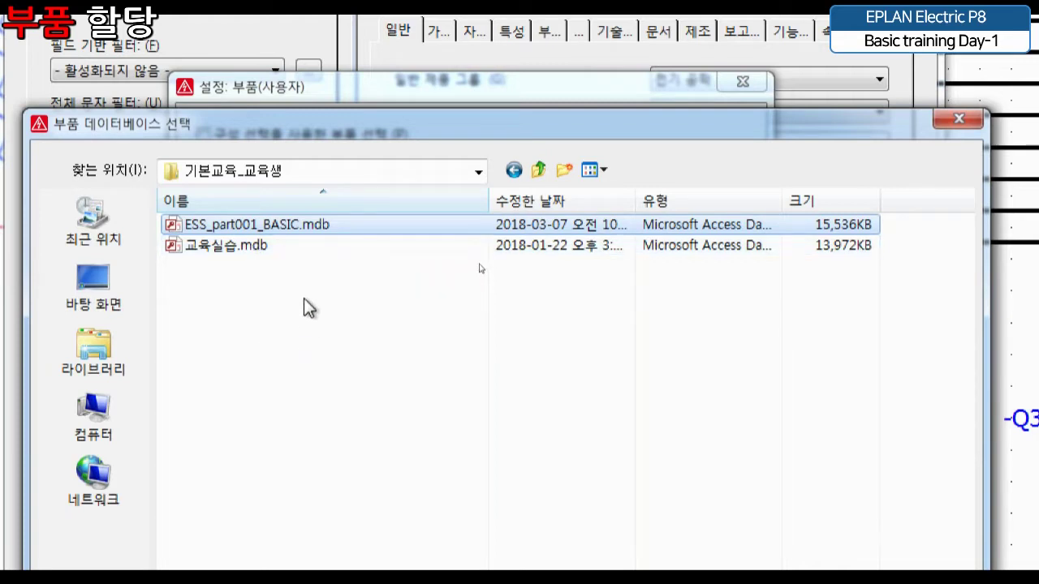
click(303, 209)
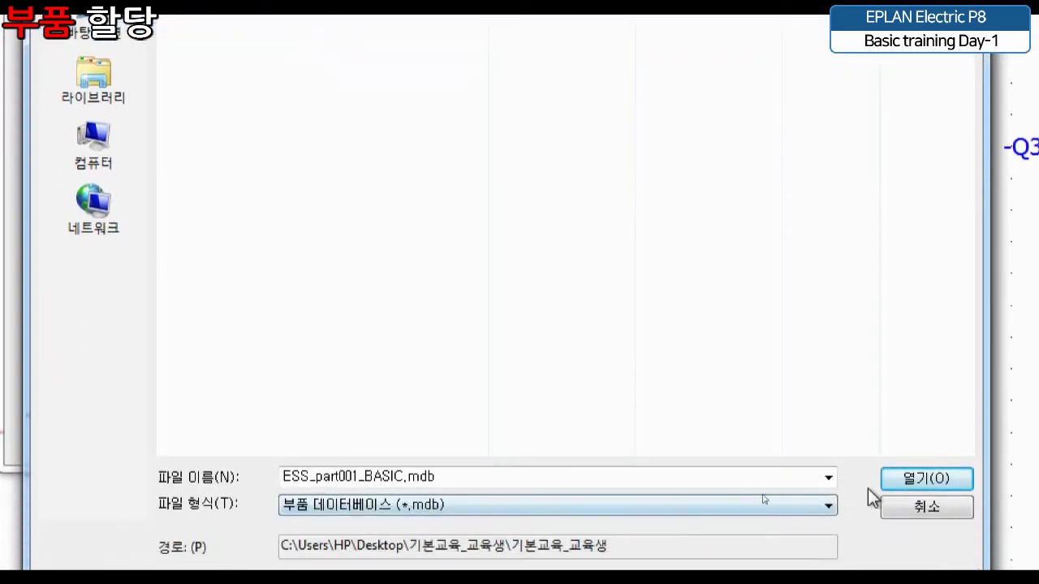
click(926, 478)
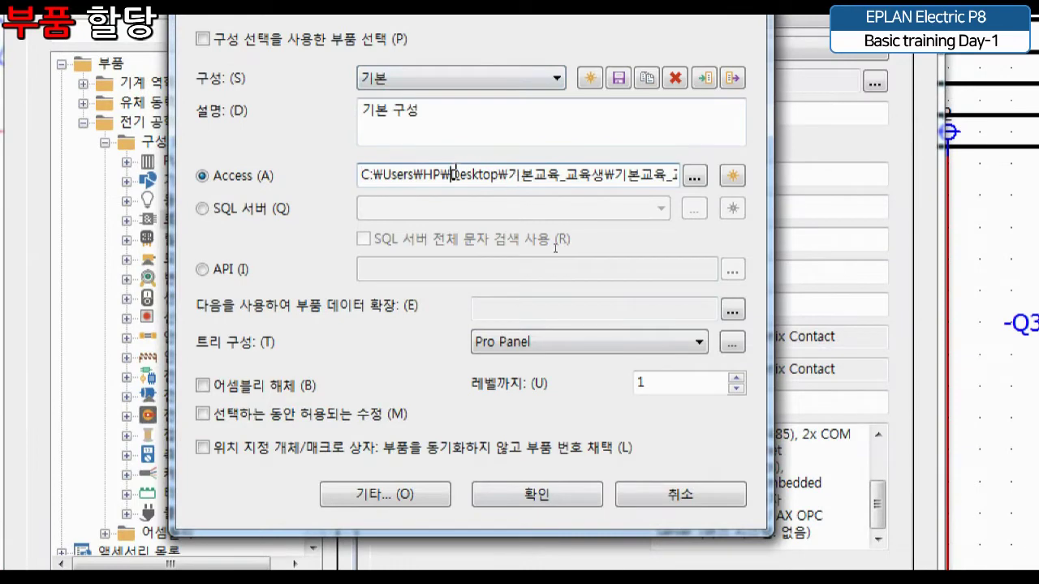
drag(453, 174, 716, 176)
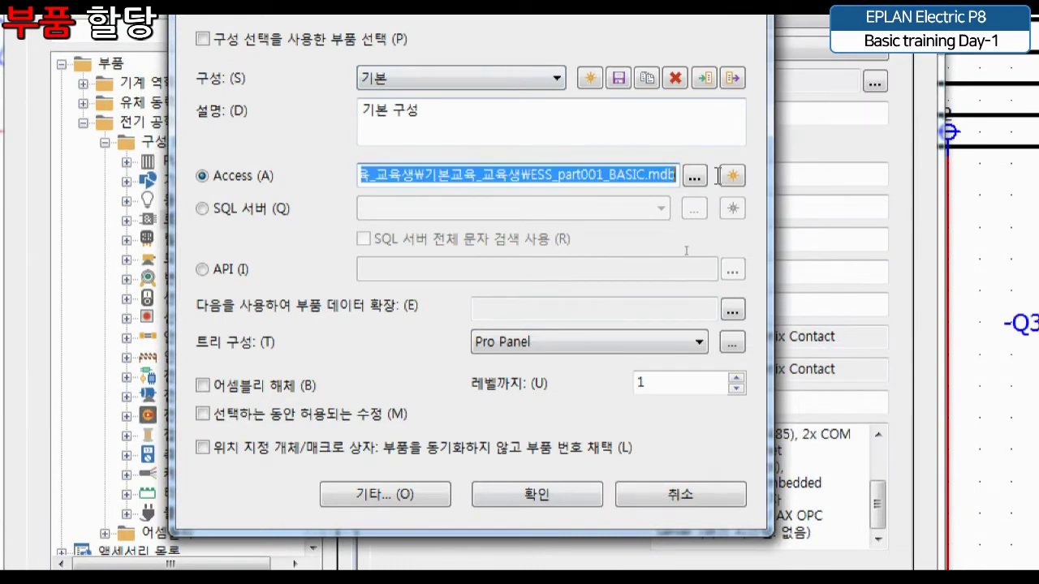
click(583, 504)
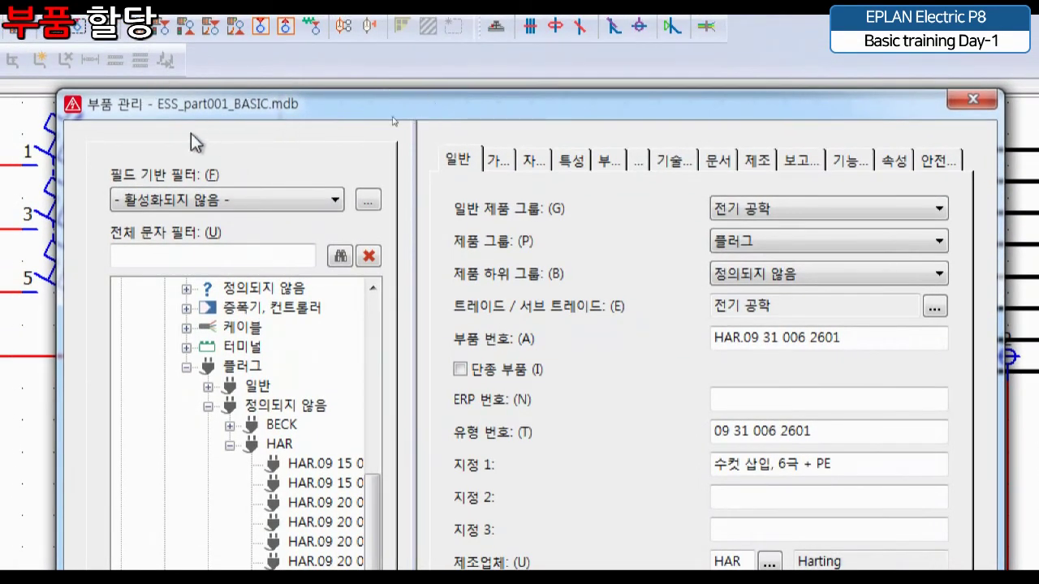
View the amplifier and controller group (증폭기, 컨트롤러) in the parts tree and close the parts management
click(246, 312)
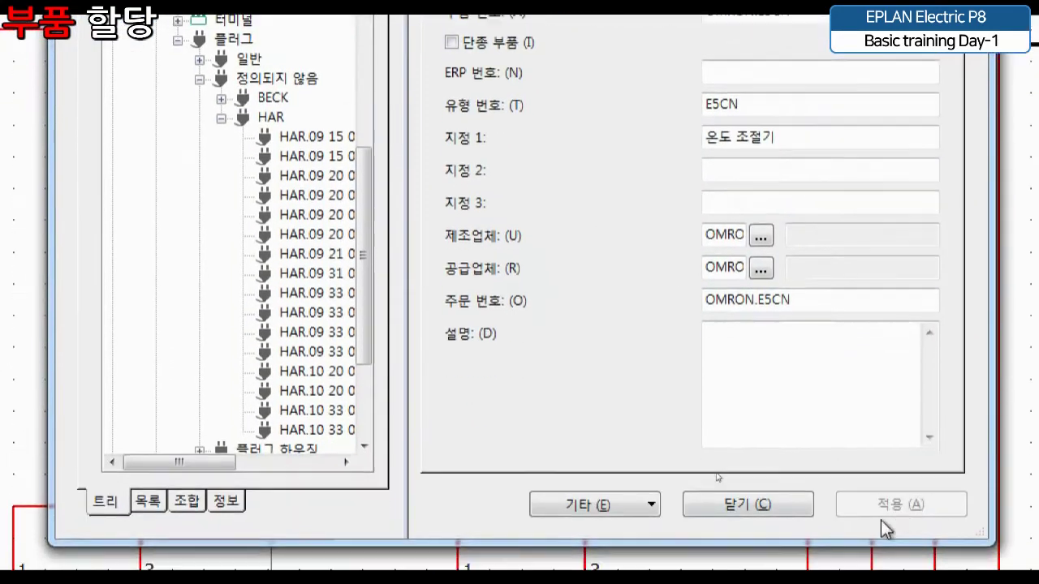
click(762, 503)
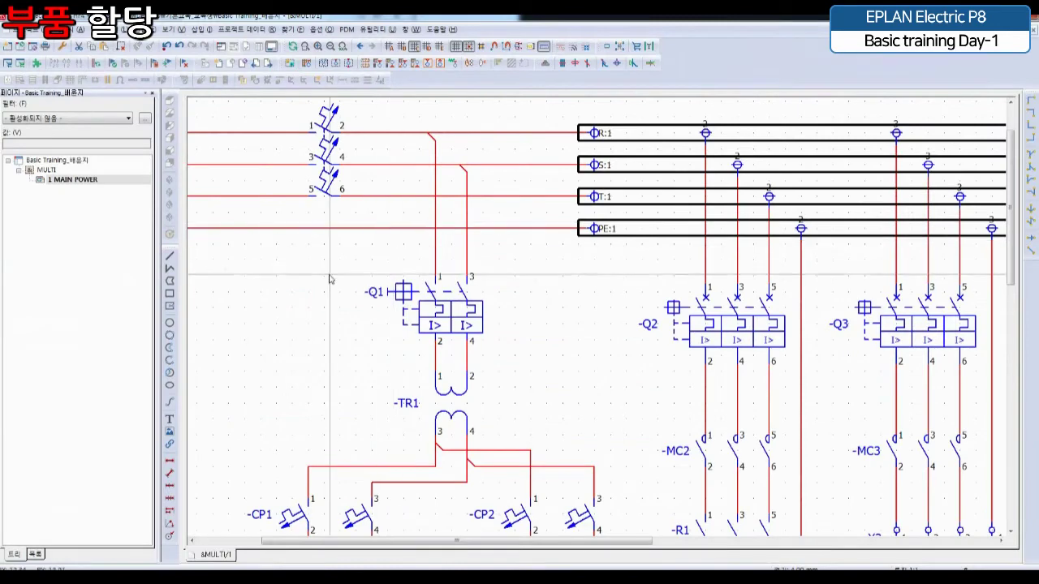
scroll(327, 276, up, 2)
scroll(320, 276, up, 3)
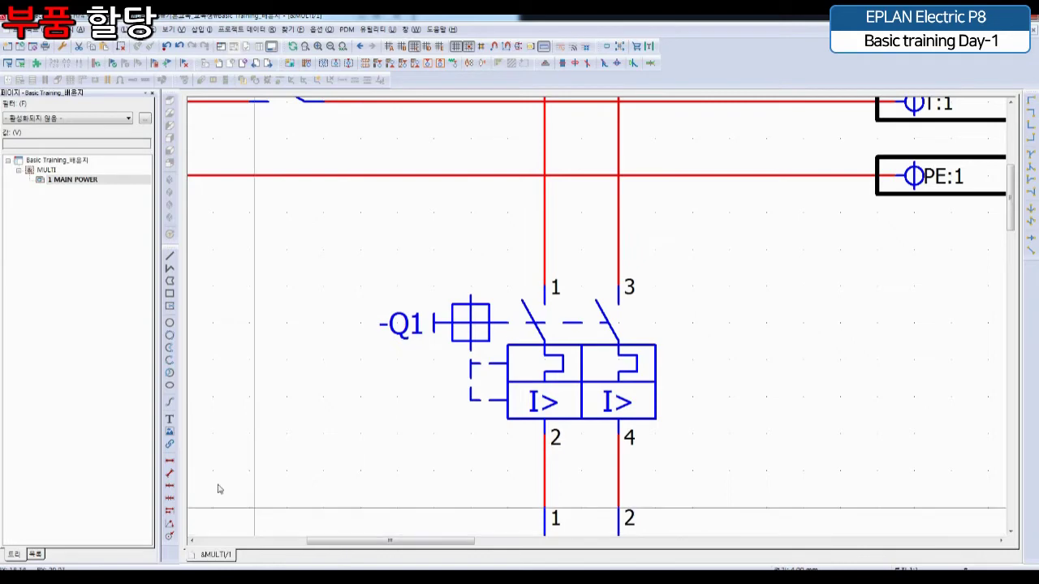
Switch to the reference document 기본교육.pdf and examine the summarized parts list on page 12 at a readable size
mouse_move(349, 578)
click(387, 526)
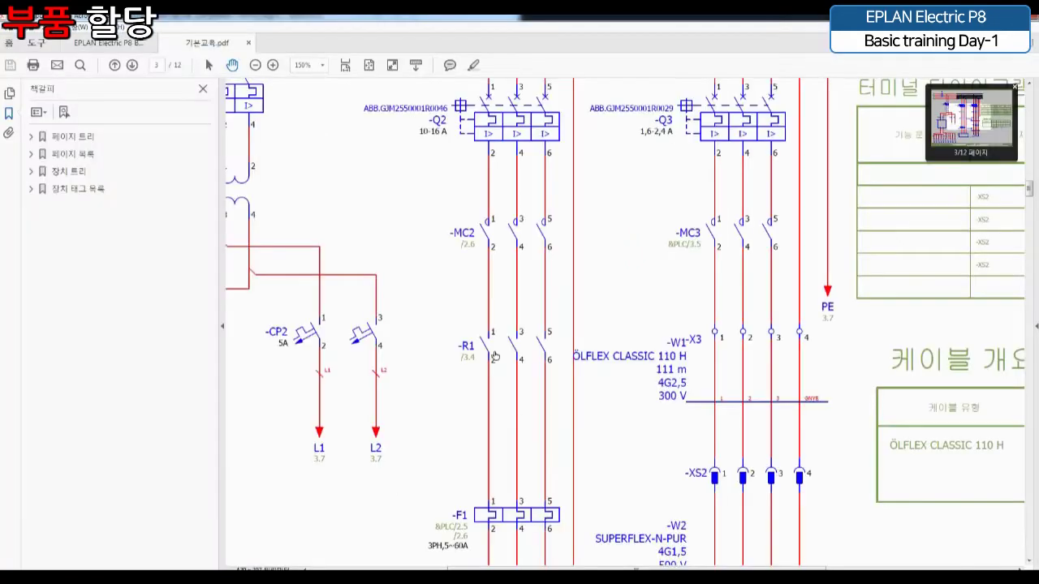
ctrl+scroll(500, 372, down, 3)
scroll(500, 373, down, 3)
scroll(500, 373, down, 10)
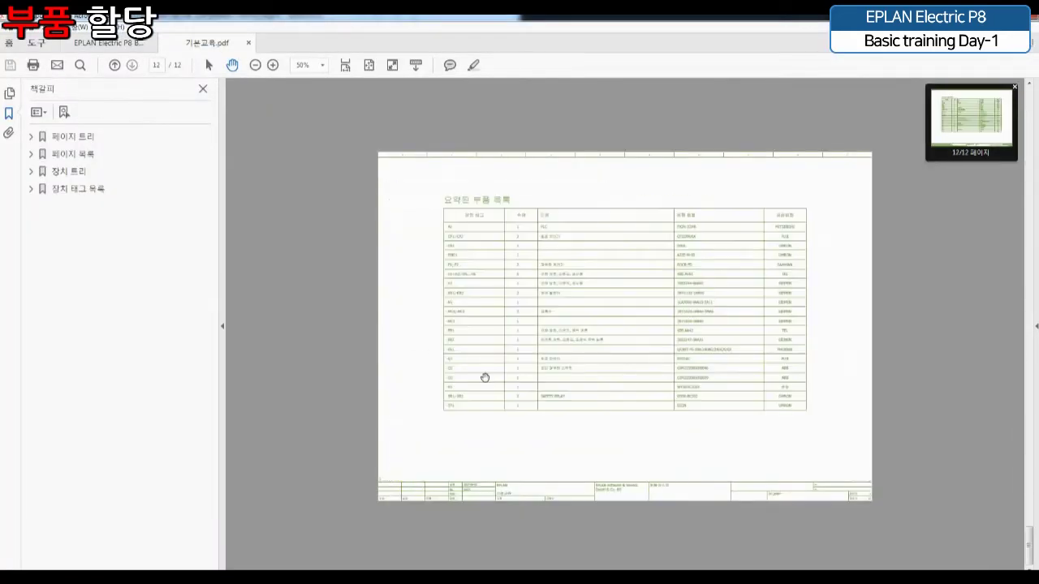
ctrl+scroll(496, 361, up, 2)
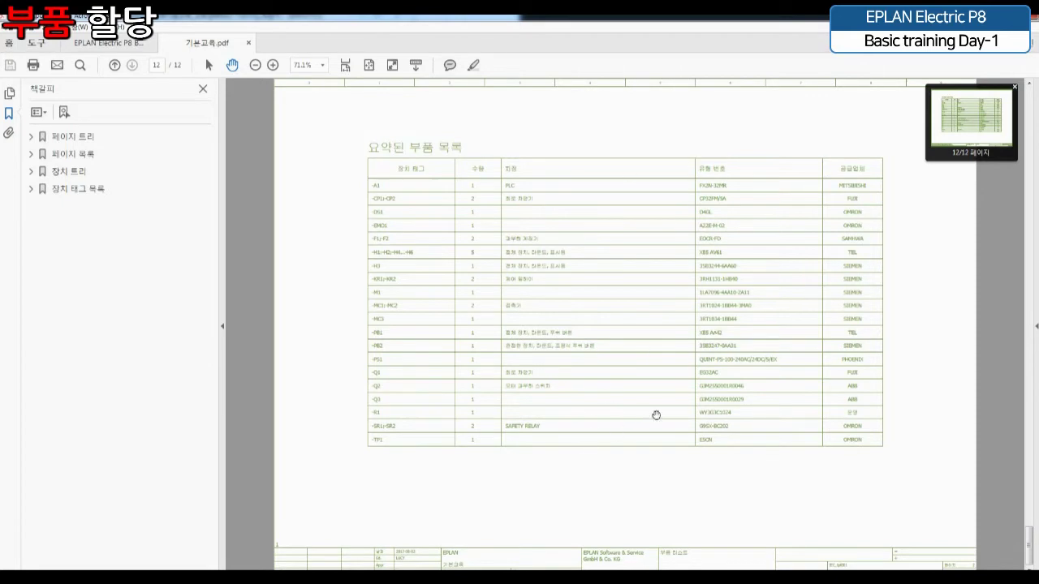
Locate the -Q1 row in the summarized parts list and select its type number EG32AC
ctrl+scroll(657, 414, up, 3)
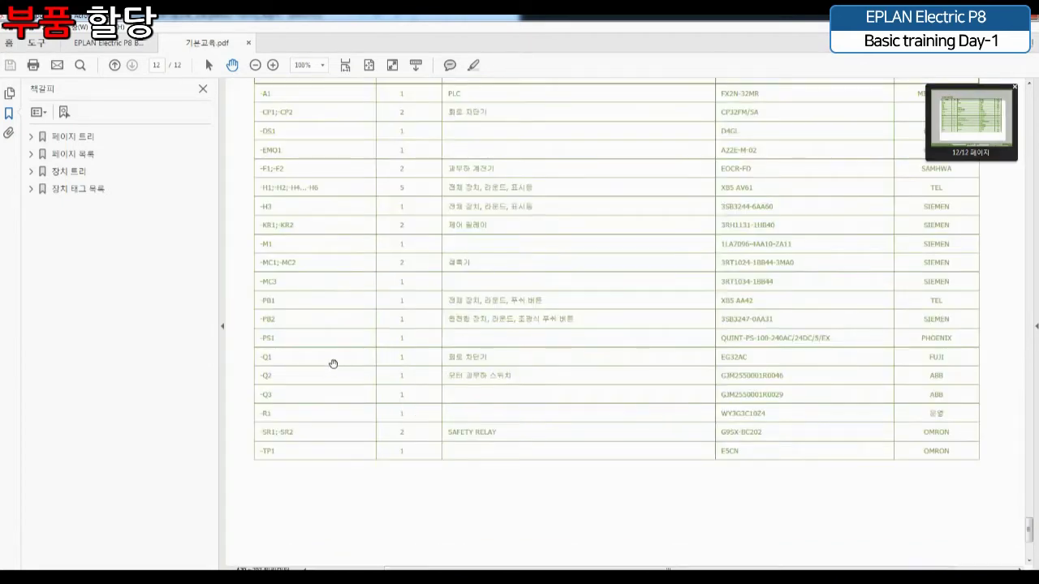
ctrl+scroll(314, 355, up, 1)
ctrl+scroll(370, 385, up, 3)
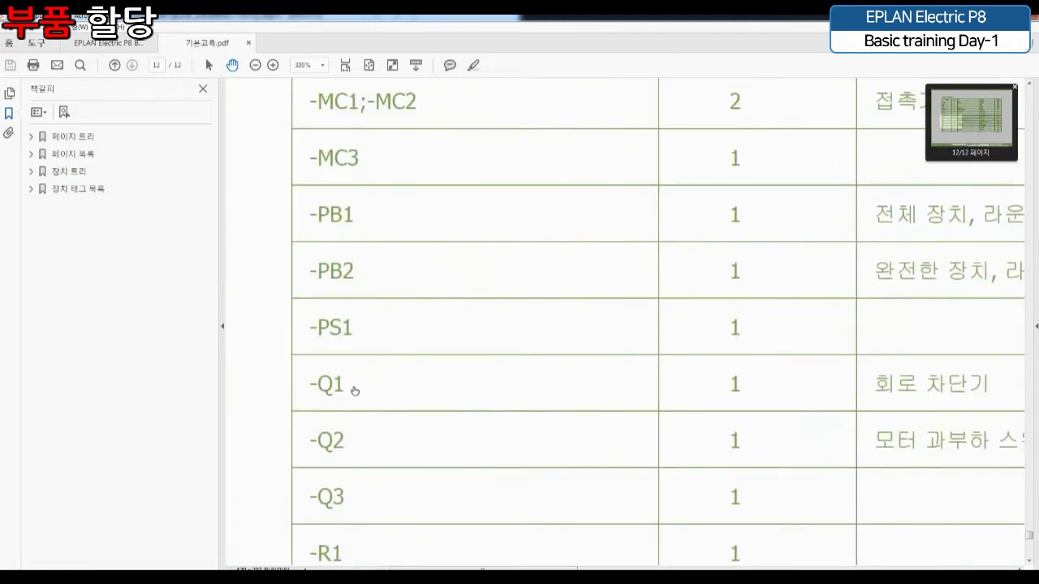
drag(941, 379, 362, 390)
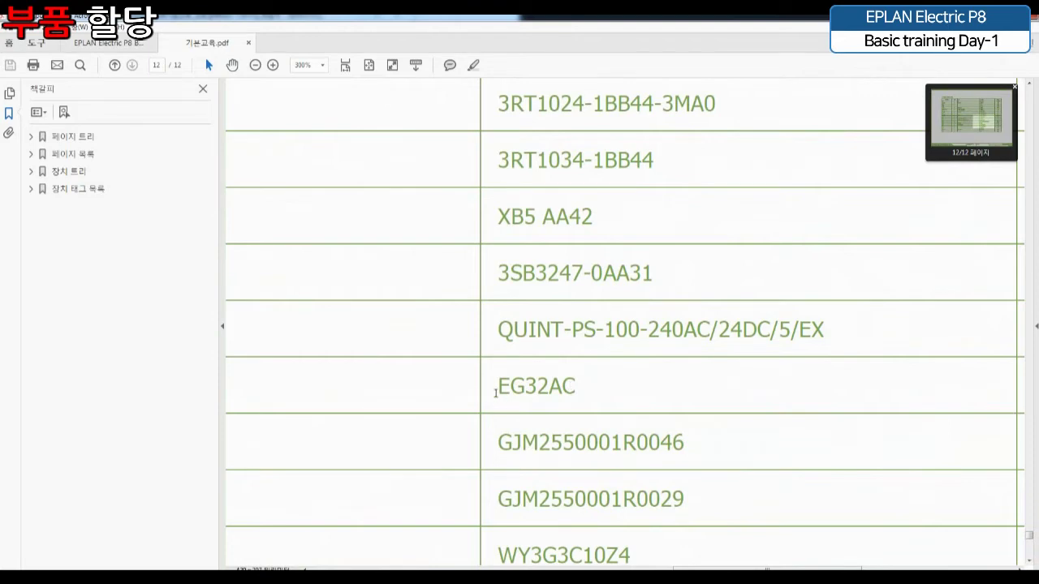
drag(495, 393, 606, 389)
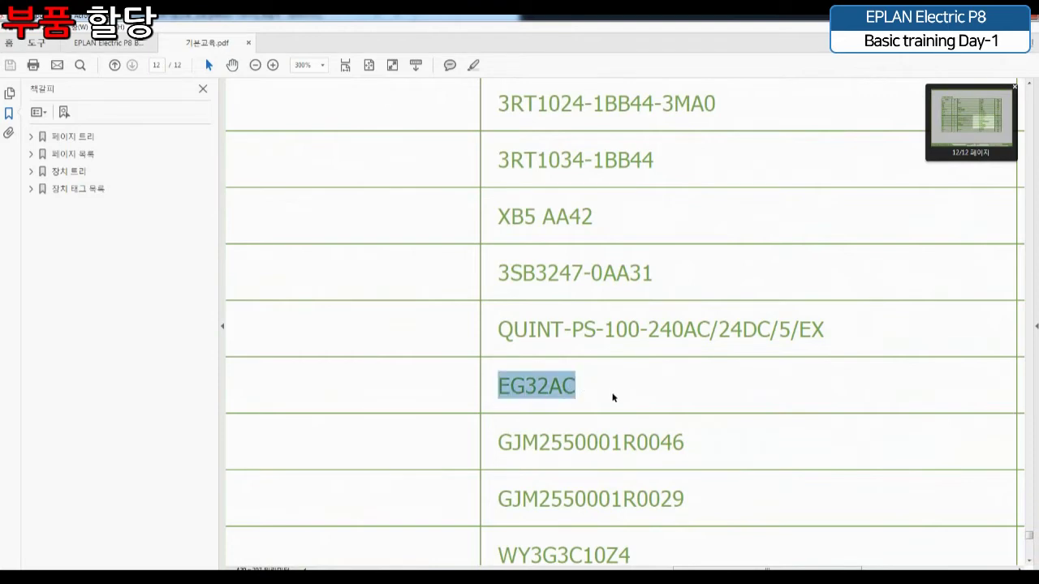
Examine the designation and type number columns of the summarized parts list, from its header down to the -Q1 row
drag(1031, 539, 1030, 484)
ctrl+scroll(835, 426, down, 4)
scroll(830, 424, down, 10)
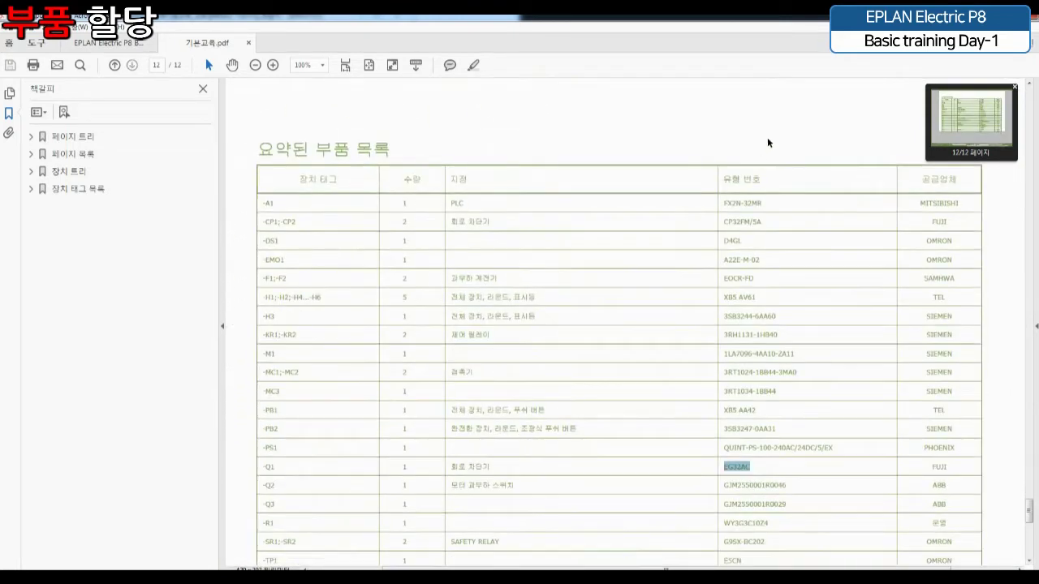
ctrl+scroll(757, 217, up, 2)
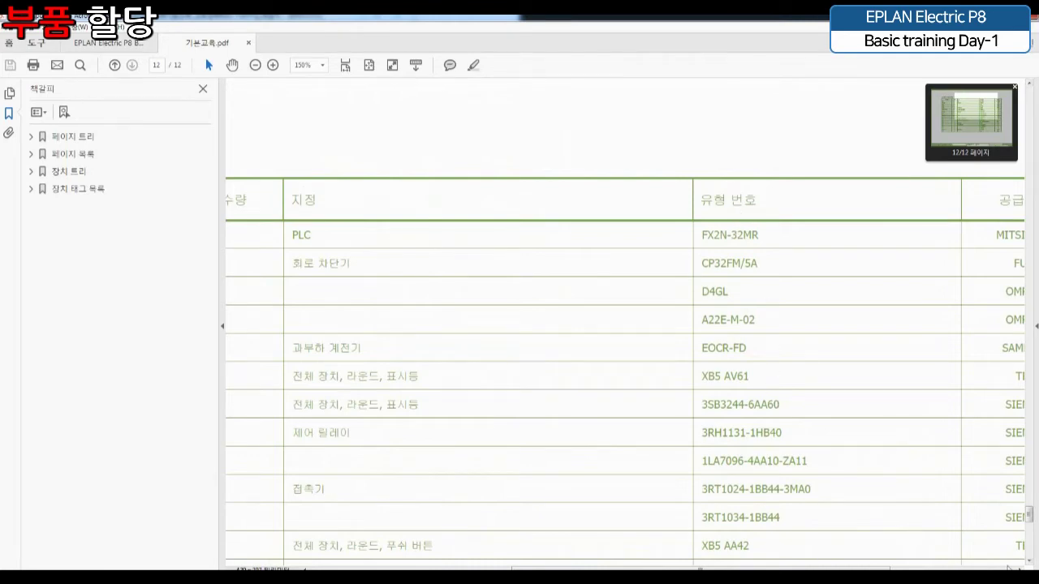
click(1028, 560)
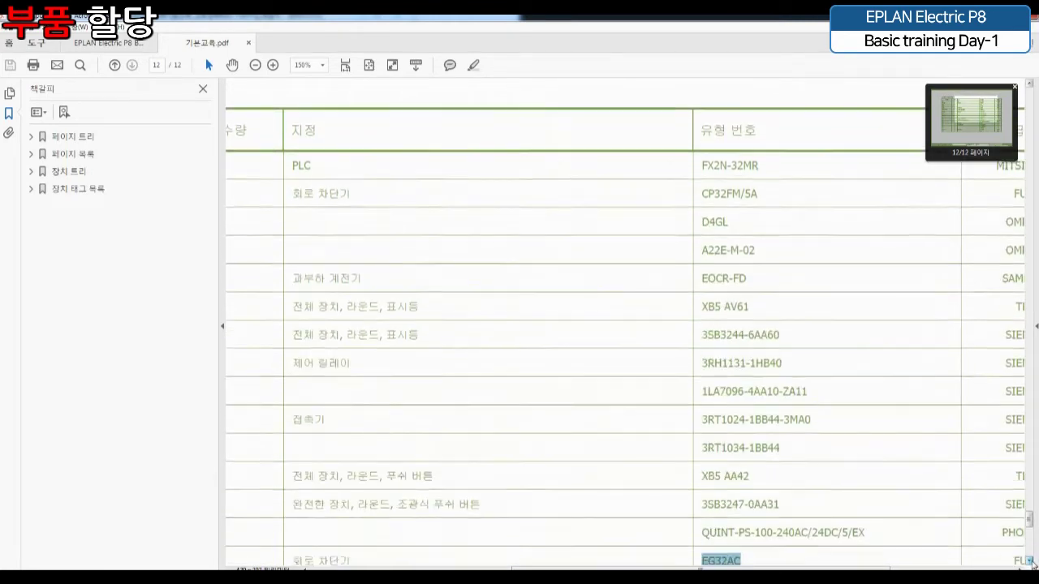
click(1028, 561)
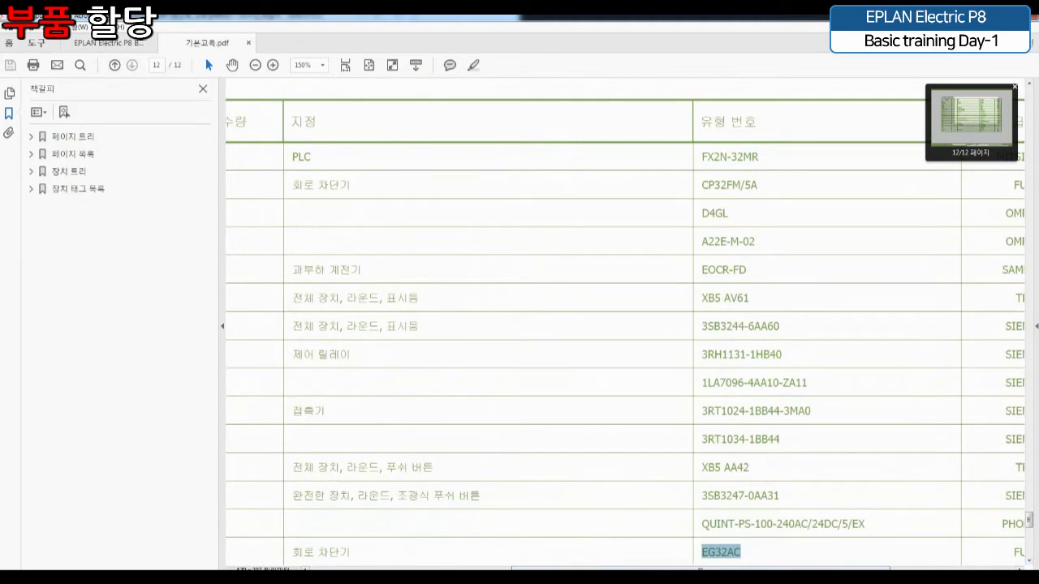
Switch to EPLAN Electric P8 and open the part selection for the first part number row of device -Q1
click(400, 578)
scroll(452, 447, up, 3)
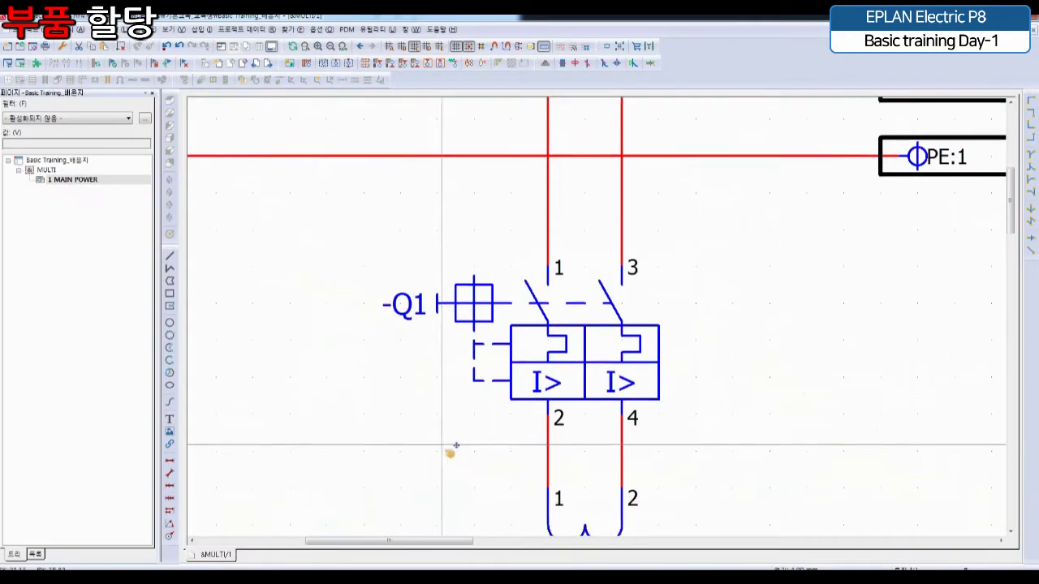
middle_drag(476, 397, 511, 412)
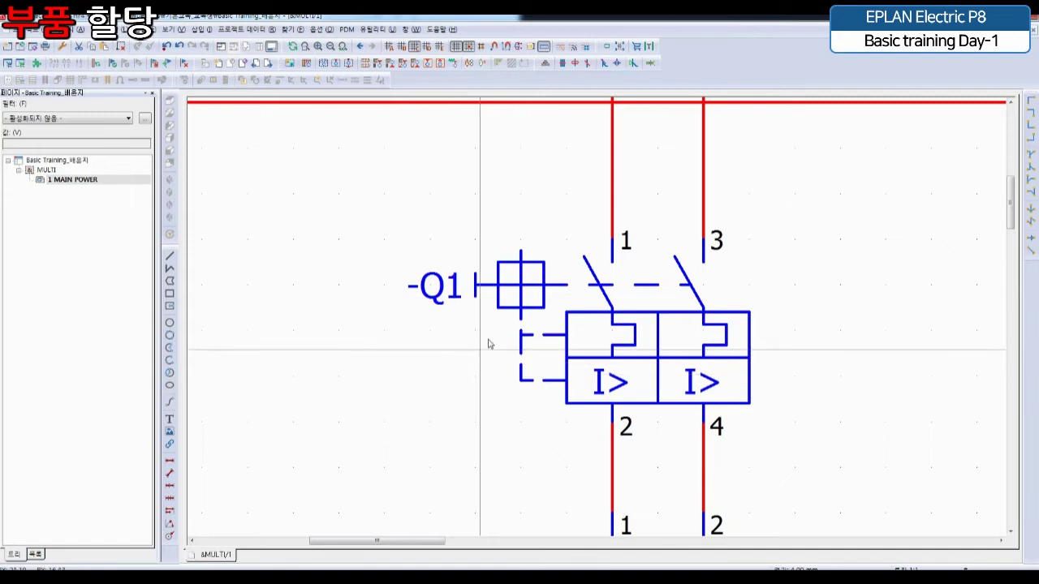
click(505, 286)
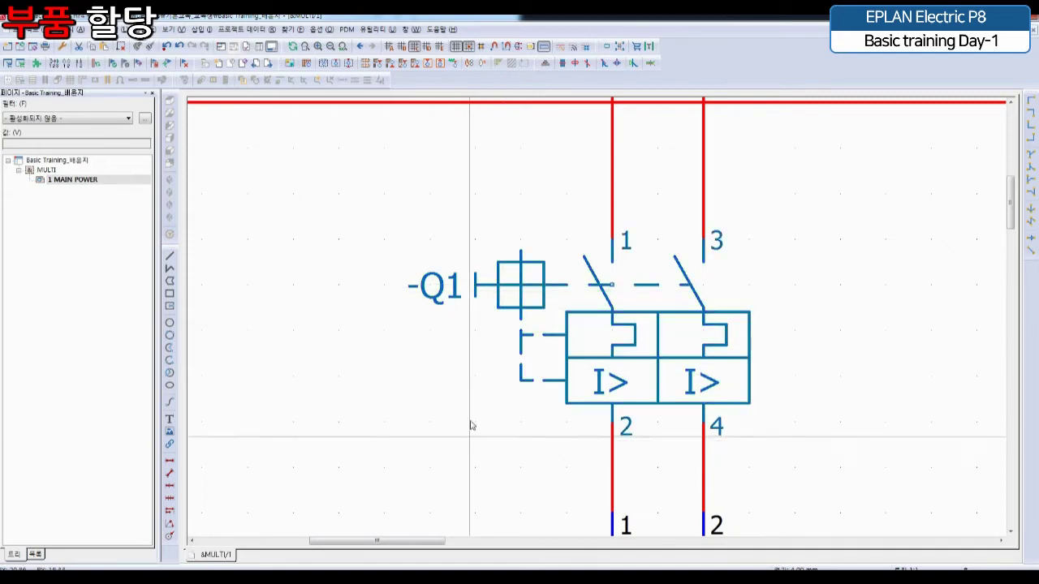
click(474, 289)
double_click(474, 291)
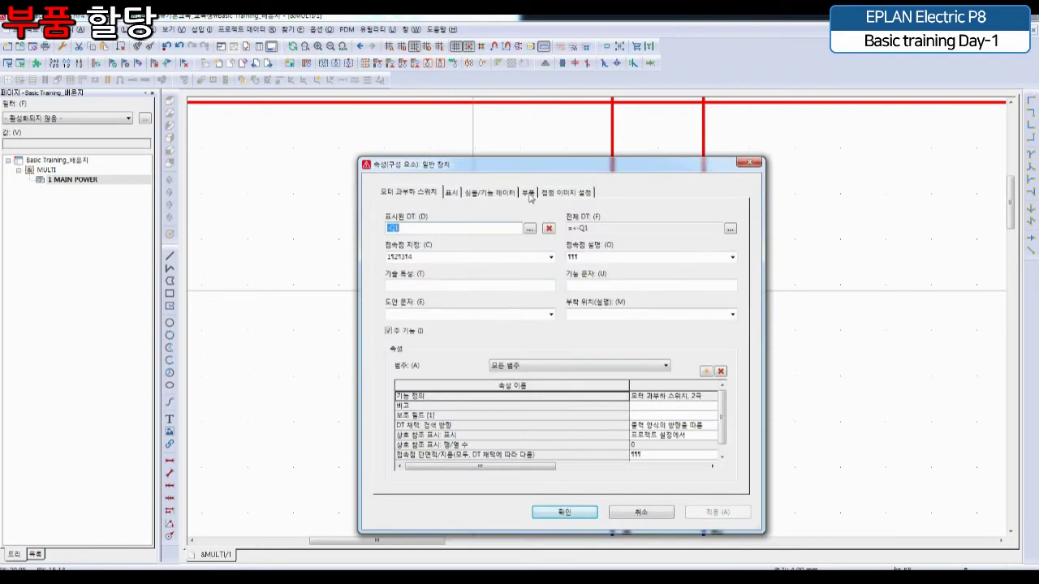
click(527, 192)
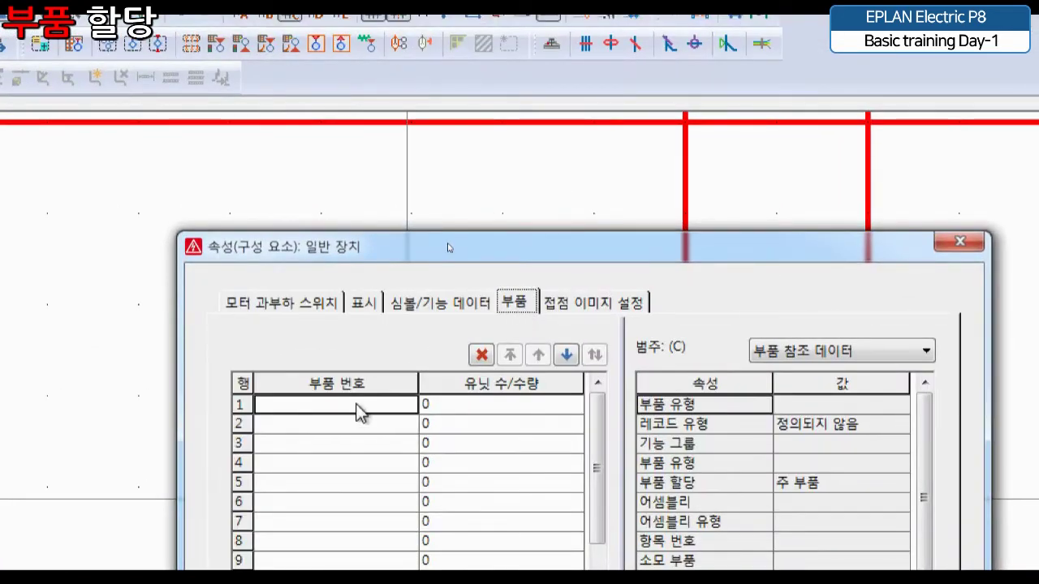
click(357, 408)
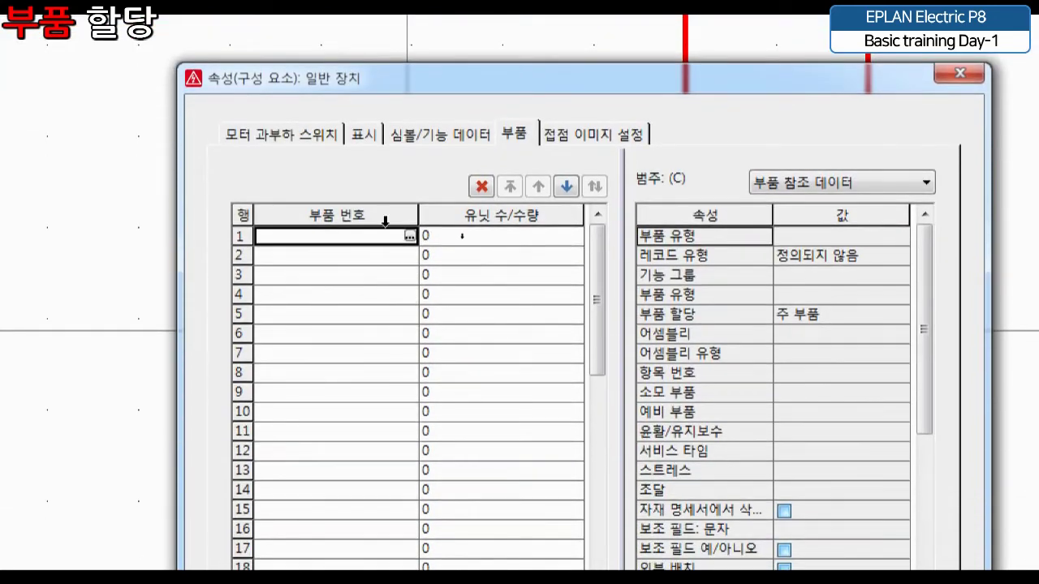
click(410, 236)
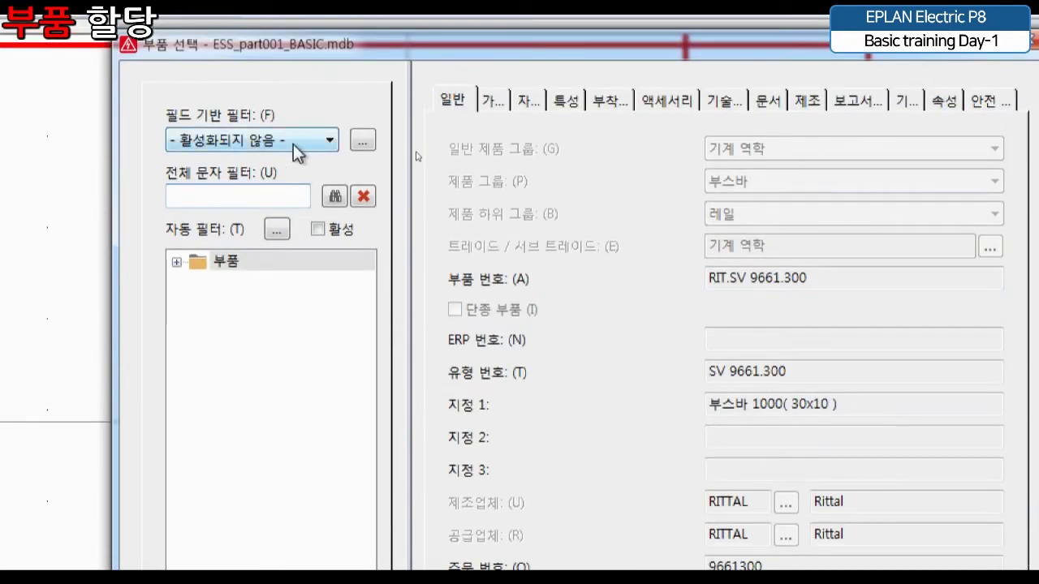
Filter the parts by EG32AC, assign FUJI.EG32AC to -Q1 and accept its properties
text(EG32AC)
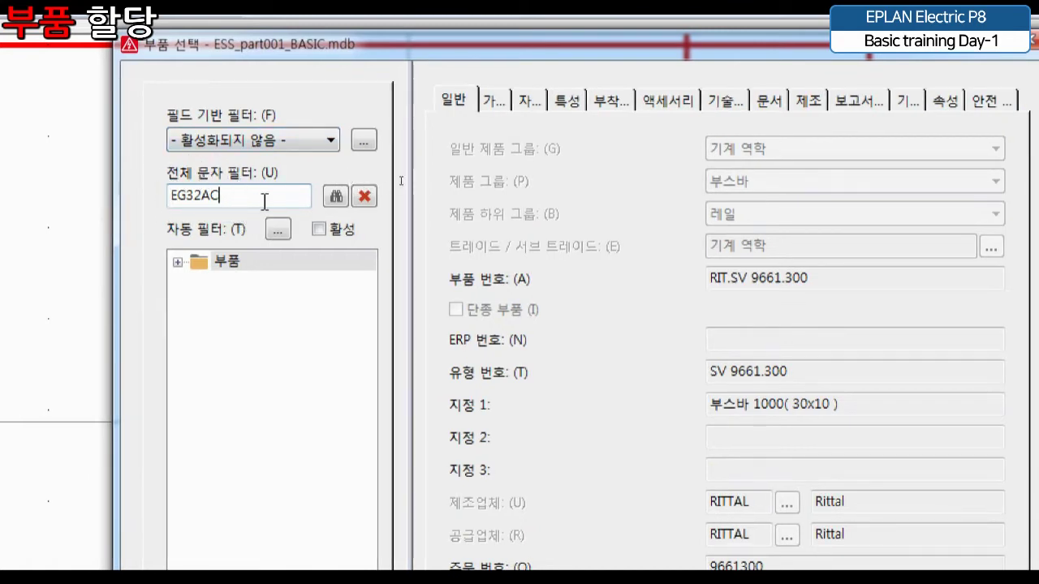
click(335, 196)
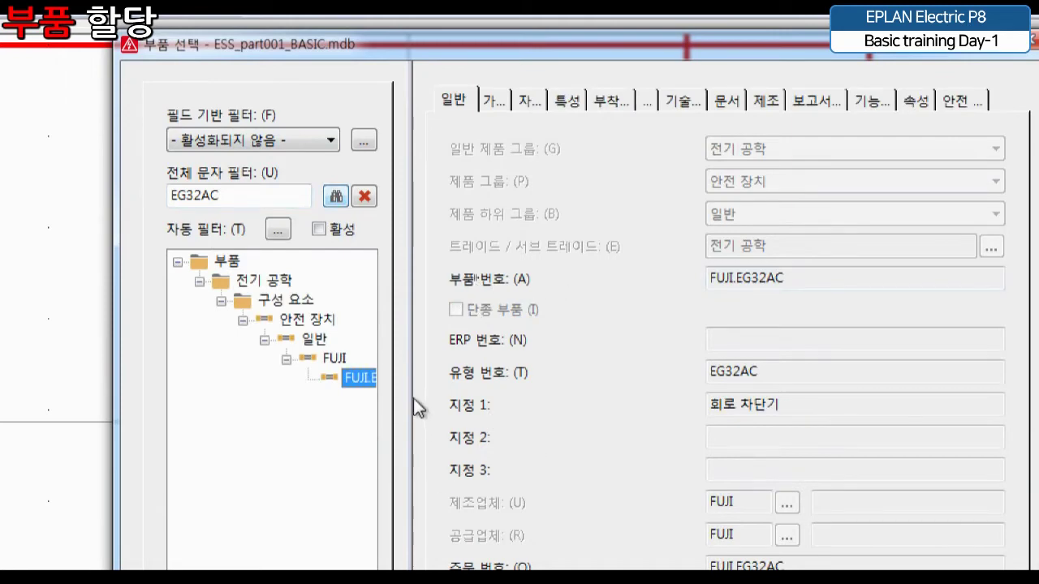
drag(851, 371, 694, 371)
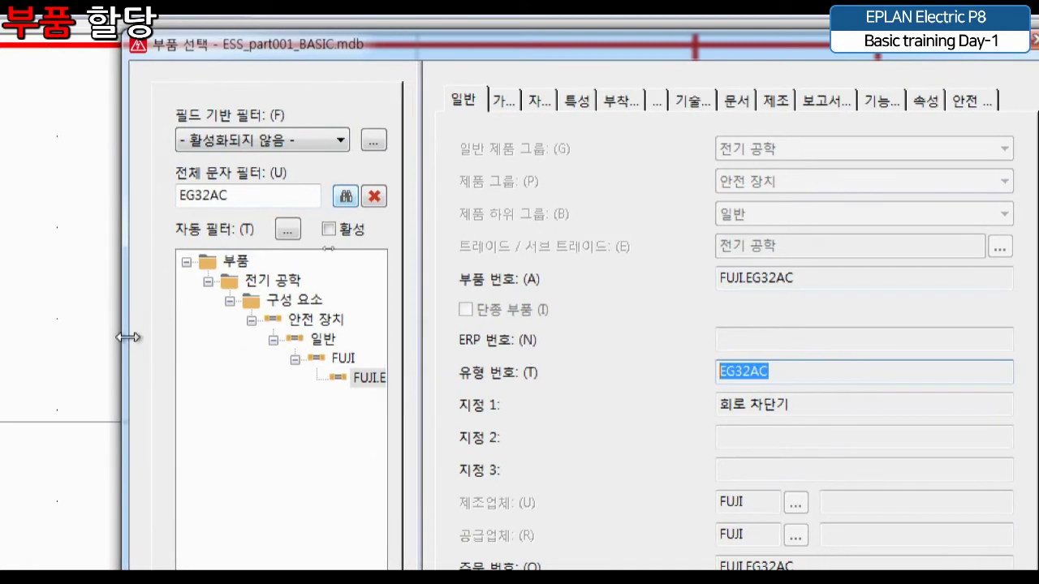
drag(129, 337, 131, 332)
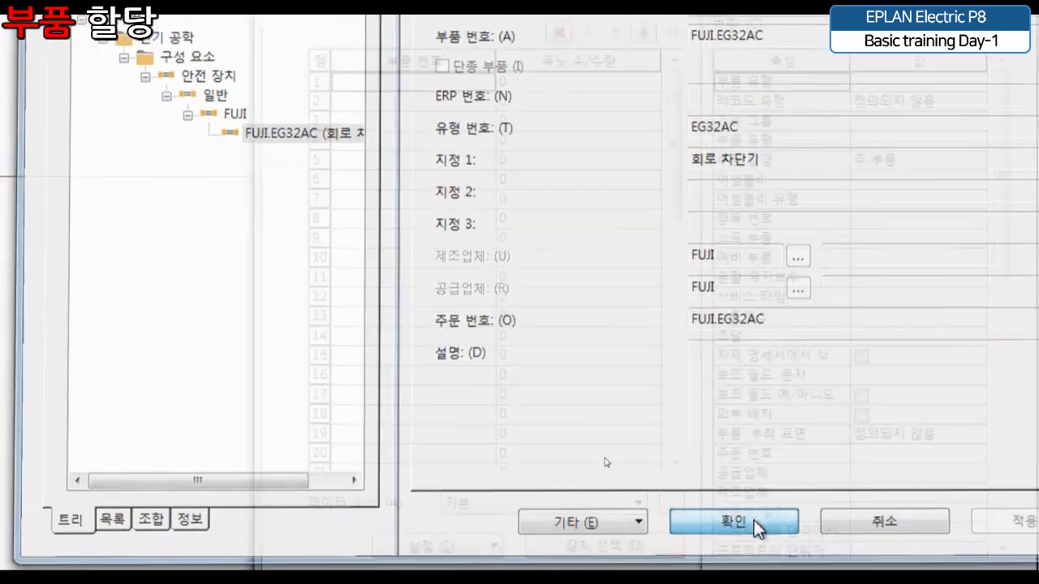
click(763, 558)
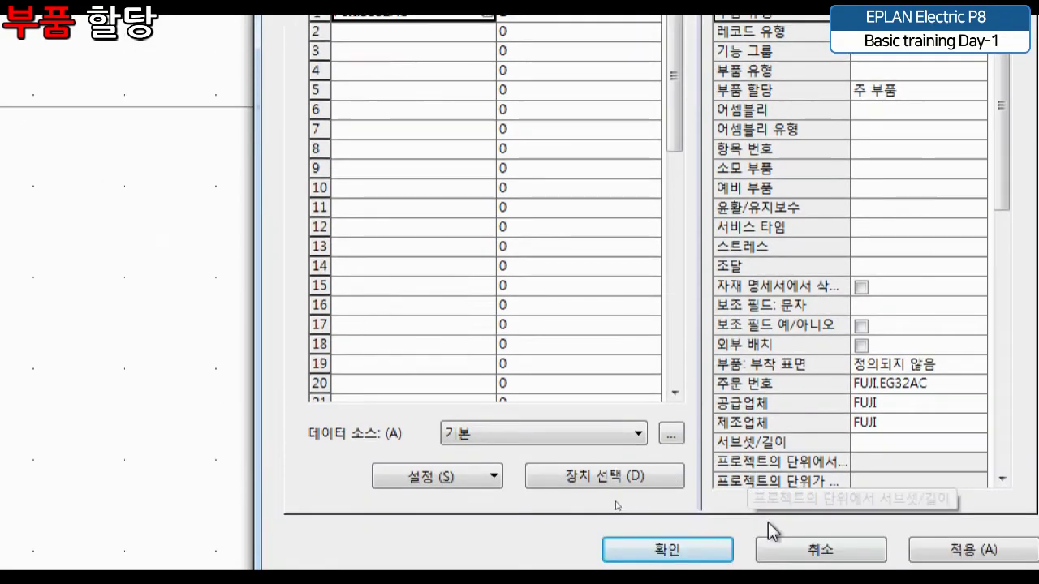
click(691, 528)
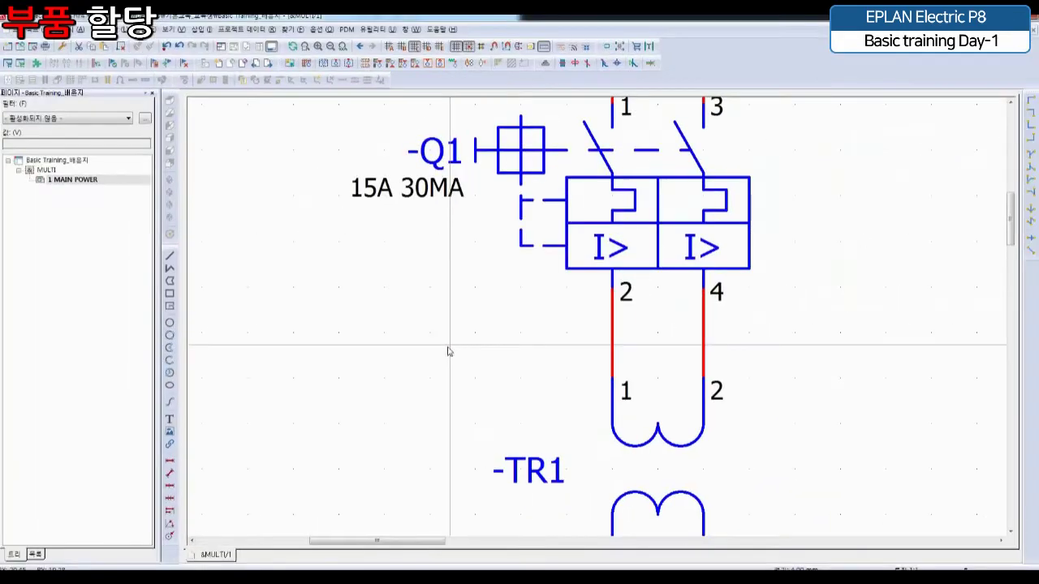
middle_drag(440, 284, 457, 334)
scroll(463, 241, up, 1)
middle_drag(462, 243, 461, 316)
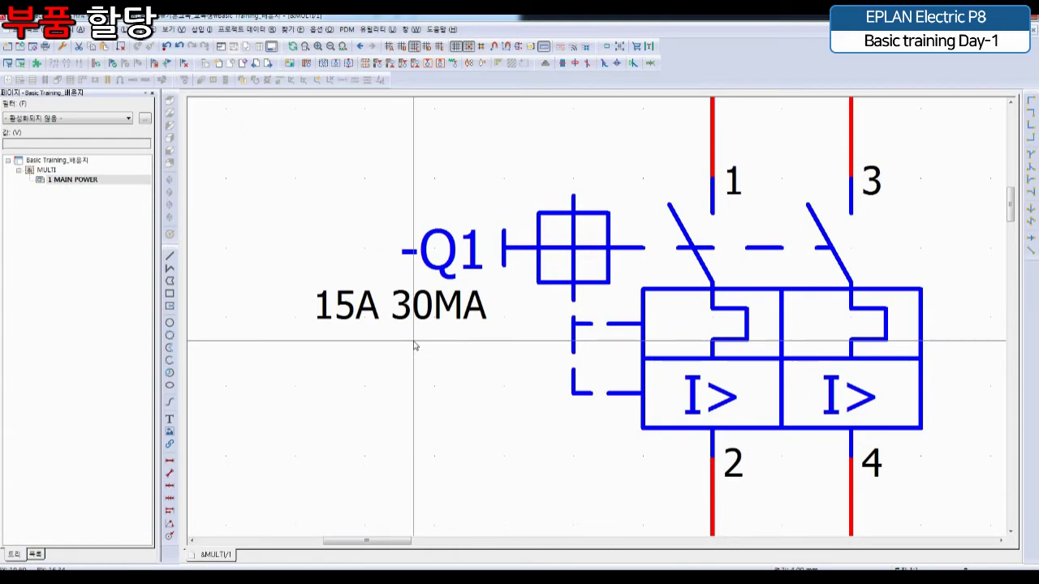
Check the cable branch from -X3 to -W2 against the summarized parts list in 기본교육.pdf and return to the schematic
scroll(550, 283, down, 4)
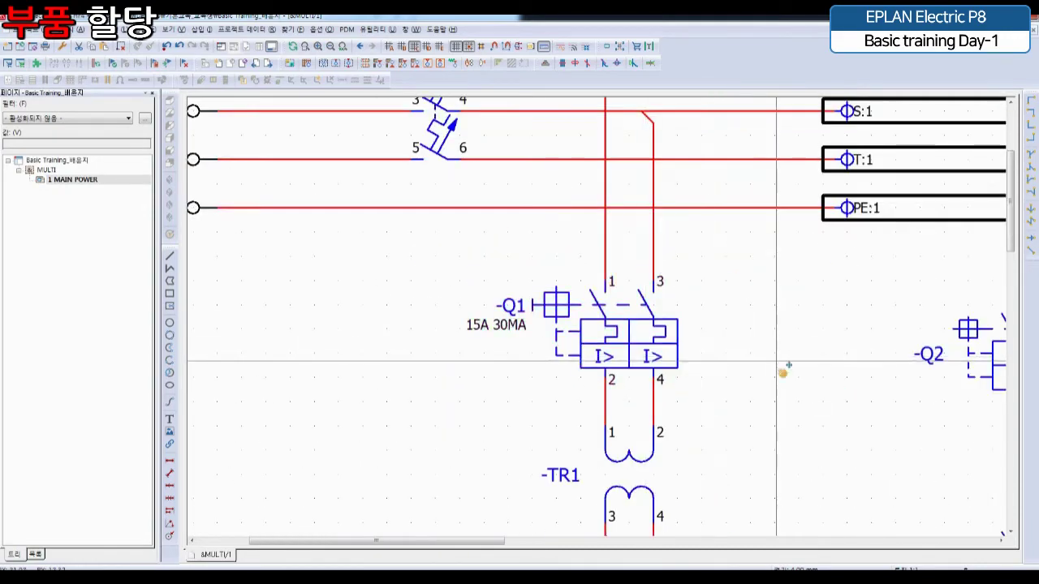
middle_drag(783, 372, 492, 232)
scroll(511, 268, down, 5)
middle_drag(587, 354, 473, 241)
scroll(550, 329, up, 5)
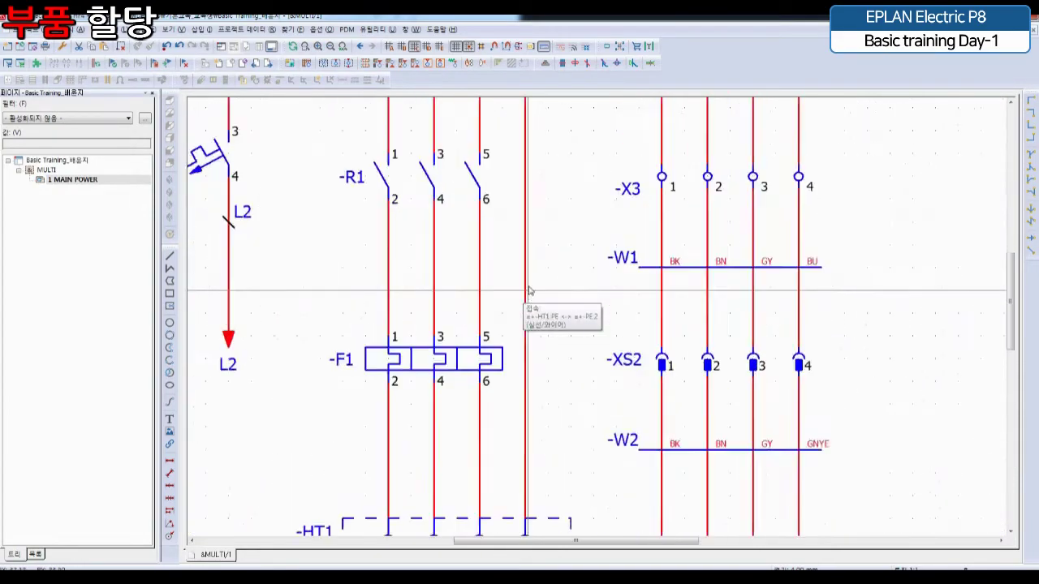
scroll(528, 290, up, 1)
middle_drag(528, 290, 336, 292)
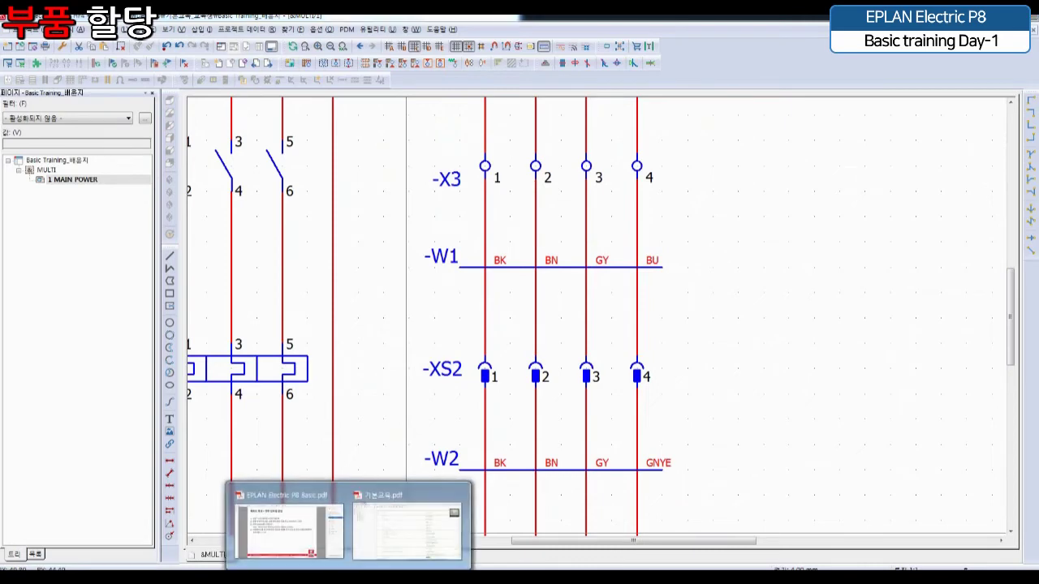
click(410, 543)
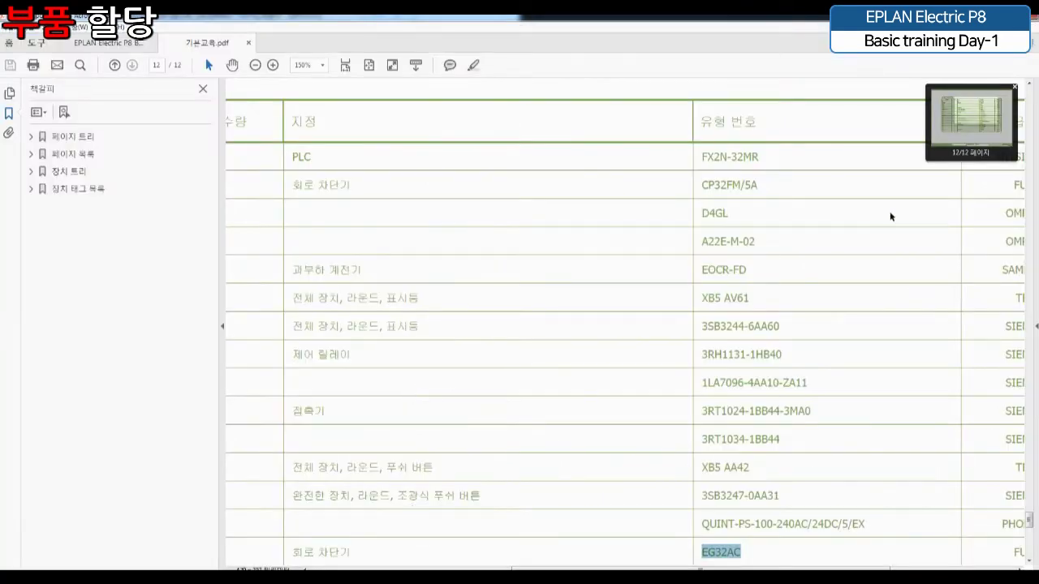
click(986, 18)
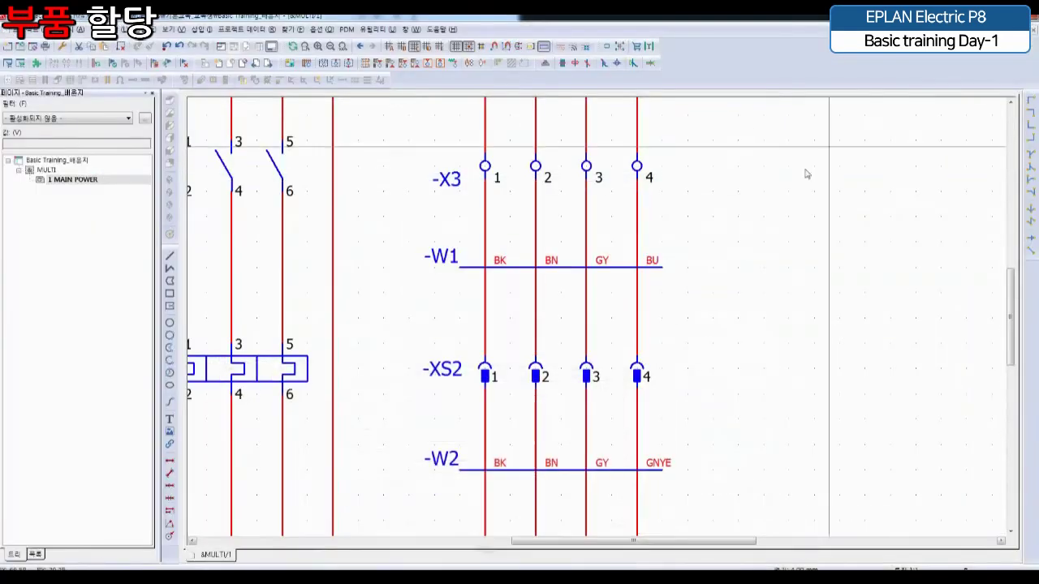
Assign part LAPP.1119 304 (4G1,5) to cable -W1 through device selection and move its definition line down to just above -XS2
click(454, 266)
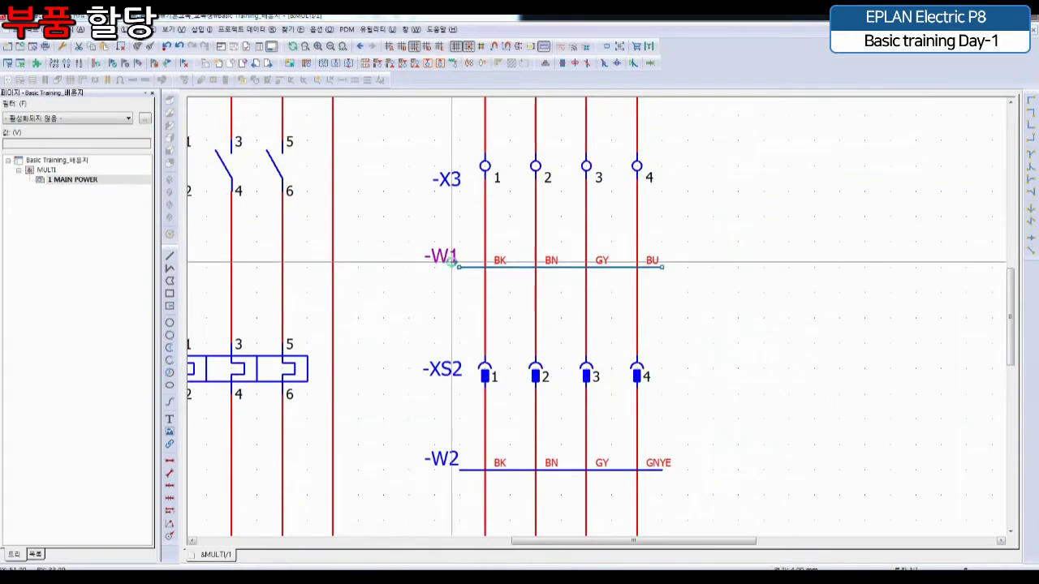
double_click(453, 266)
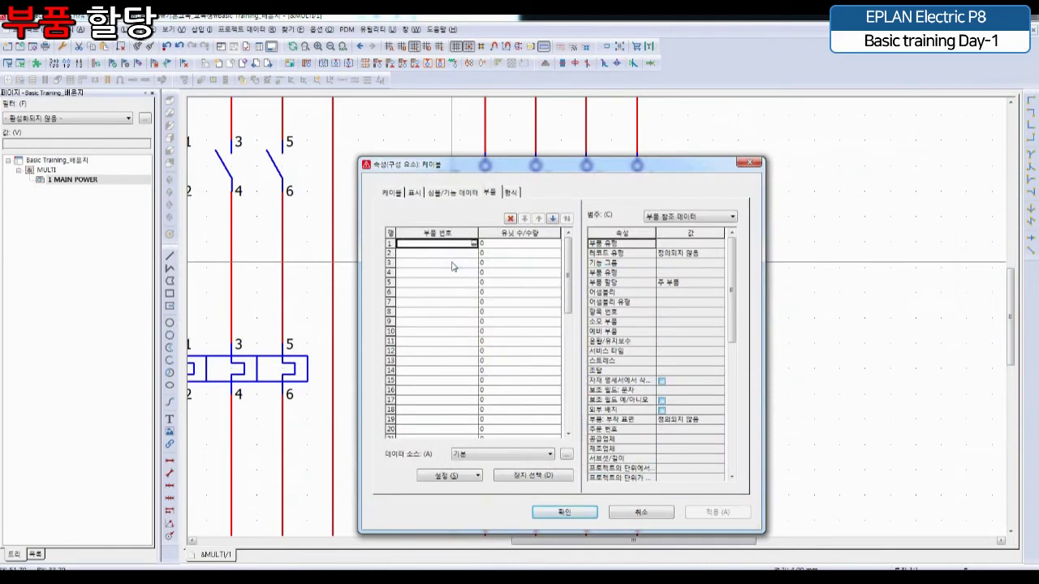
click(496, 195)
click(553, 477)
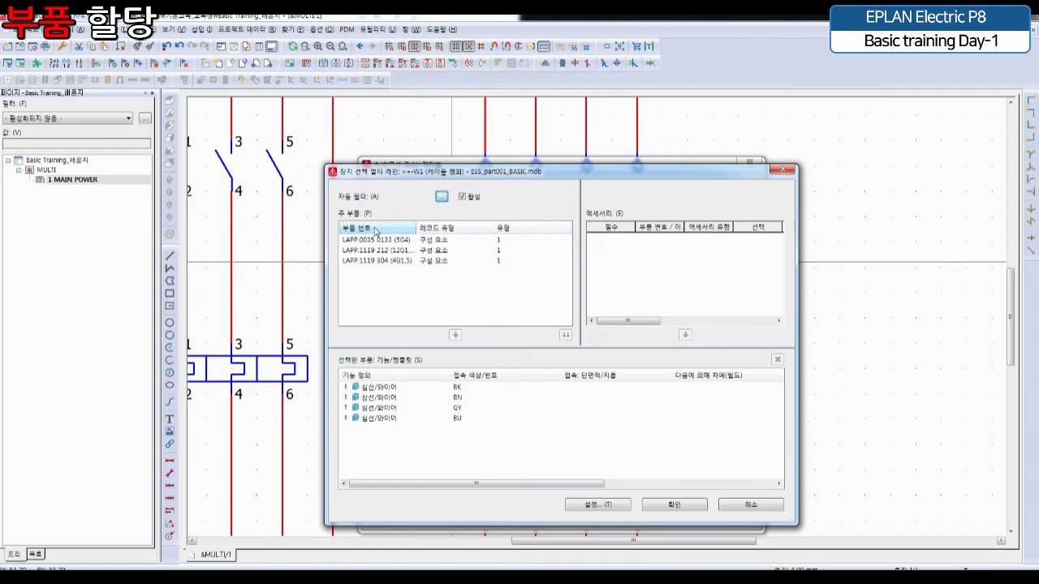
click(384, 250)
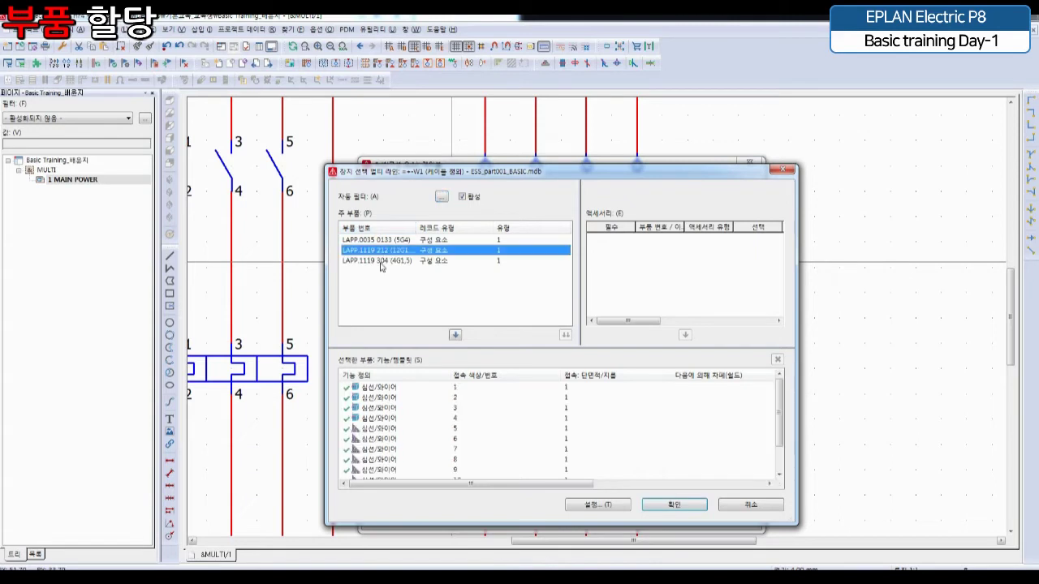
click(382, 260)
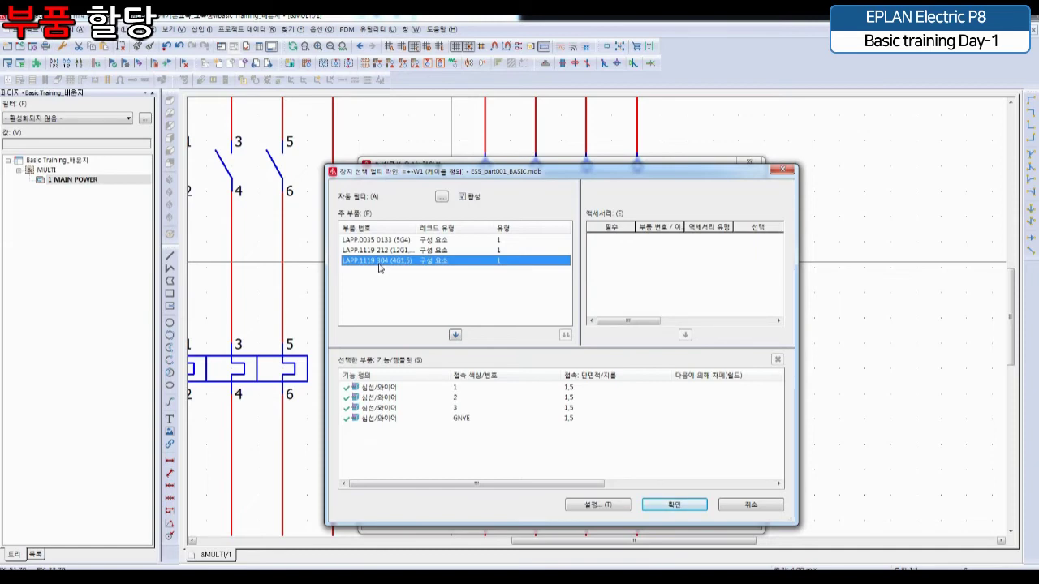
click(667, 506)
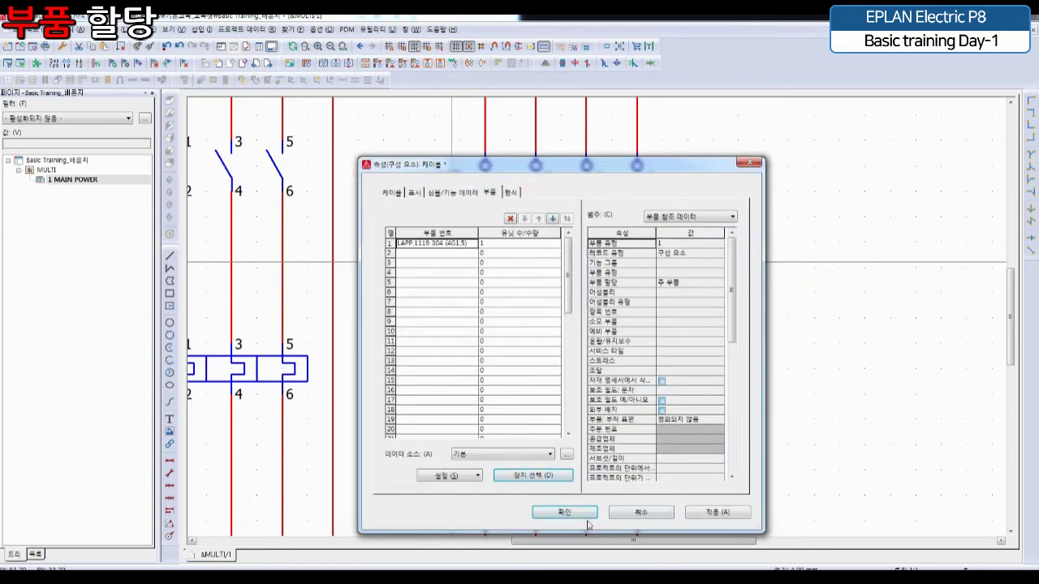
click(586, 516)
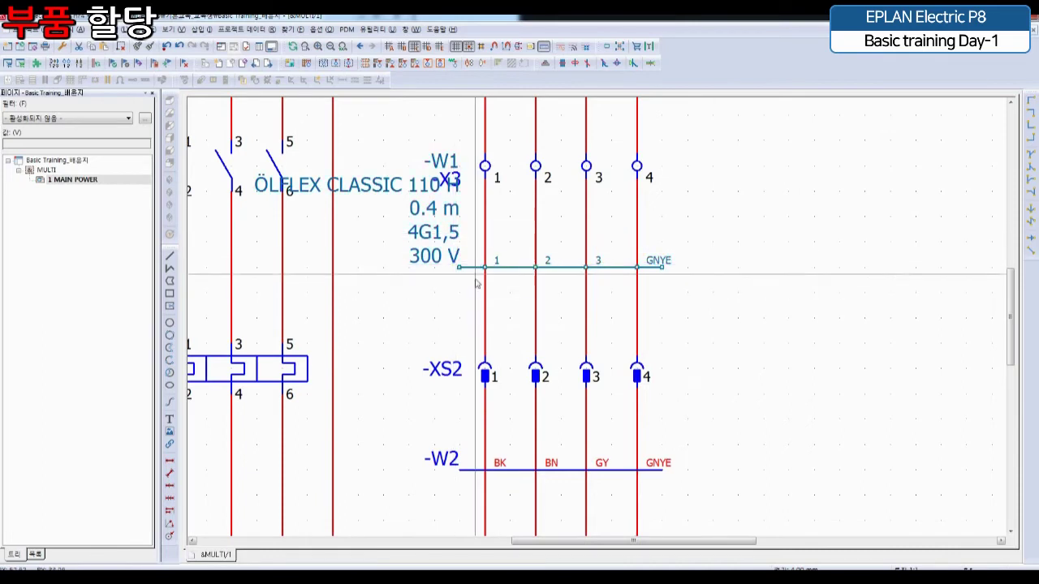
drag(477, 282, 408, 328)
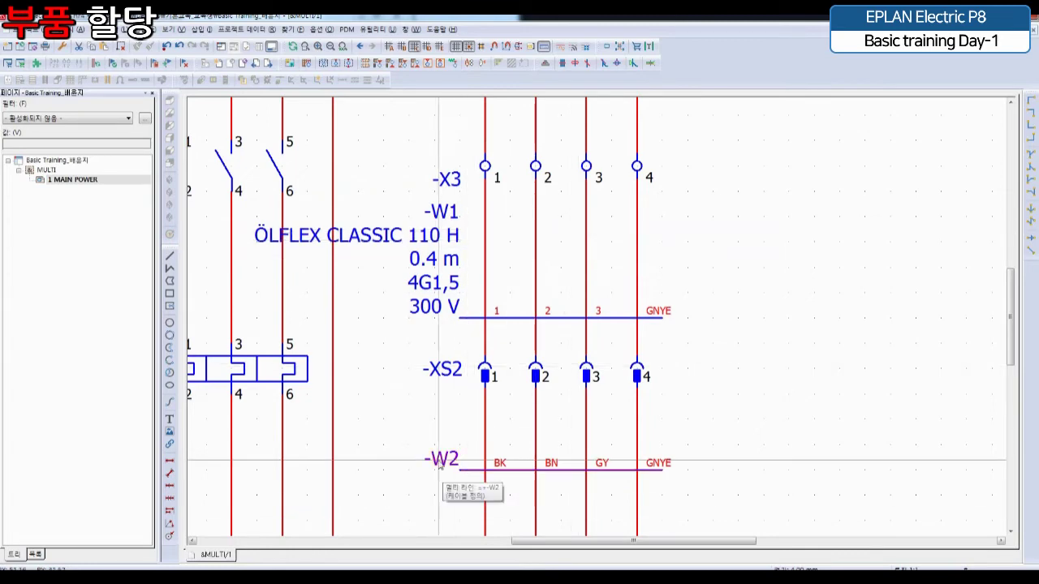
Assign part LUE.111005 (4G1,5) to cable -W2 through device selection and move its definition line down to just above motor -M1
double_click(453, 498)
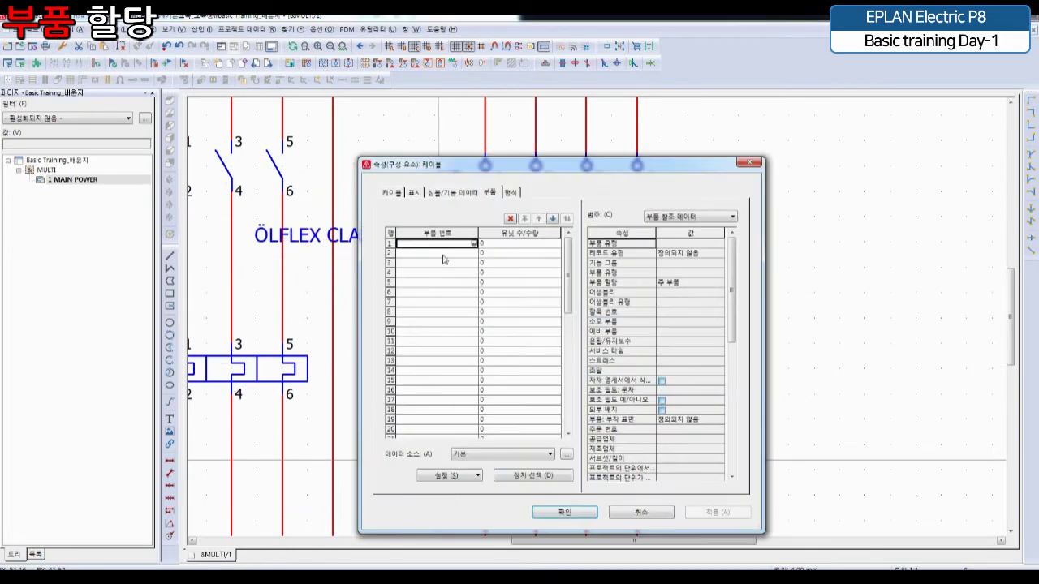
click(540, 473)
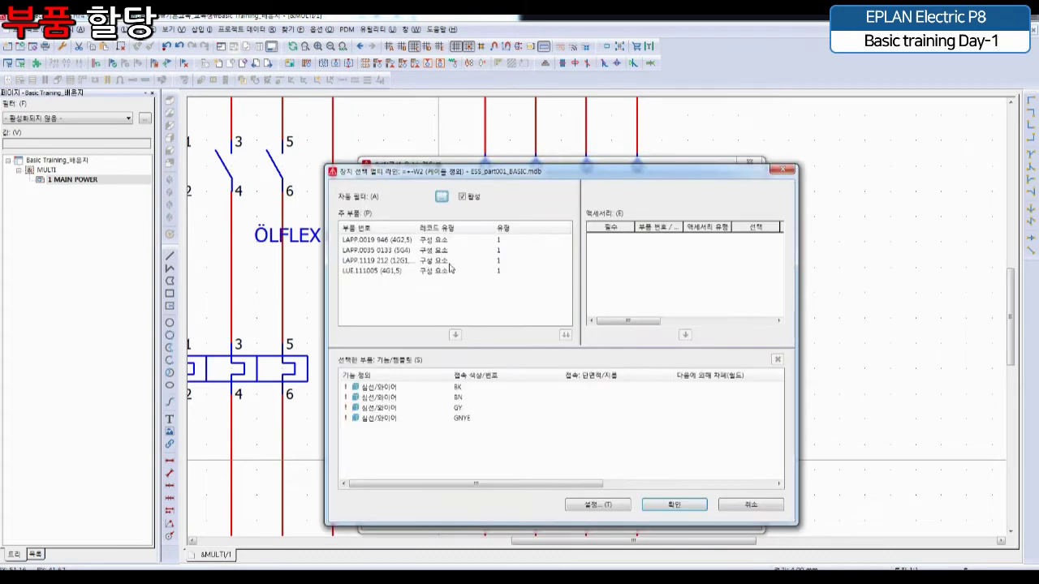
click(451, 270)
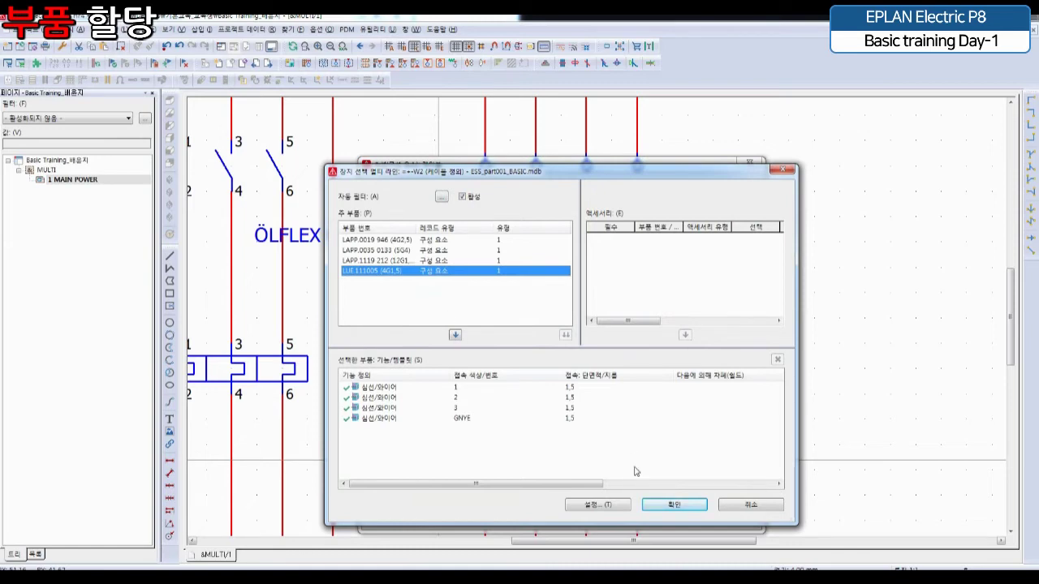
click(652, 506)
click(564, 512)
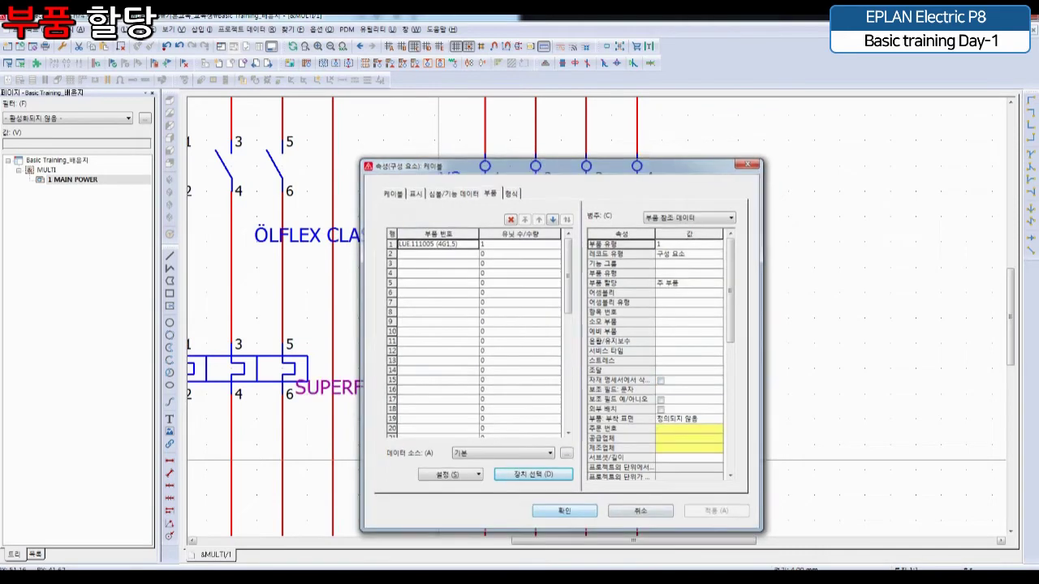
scroll(755, 263, down, 1)
drag(471, 332, 715, 401)
drag(682, 351, 689, 408)
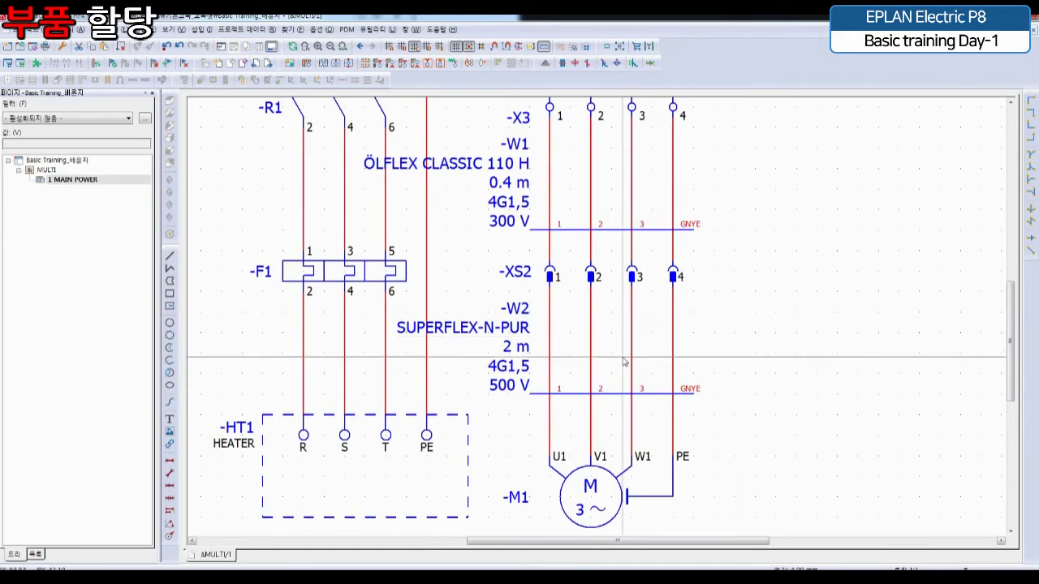
Open the parts master data navigator alongside the schematic and bring device -Q2 into view
scroll(783, 330, down, 5)
middle_drag(454, 237, 545, 422)
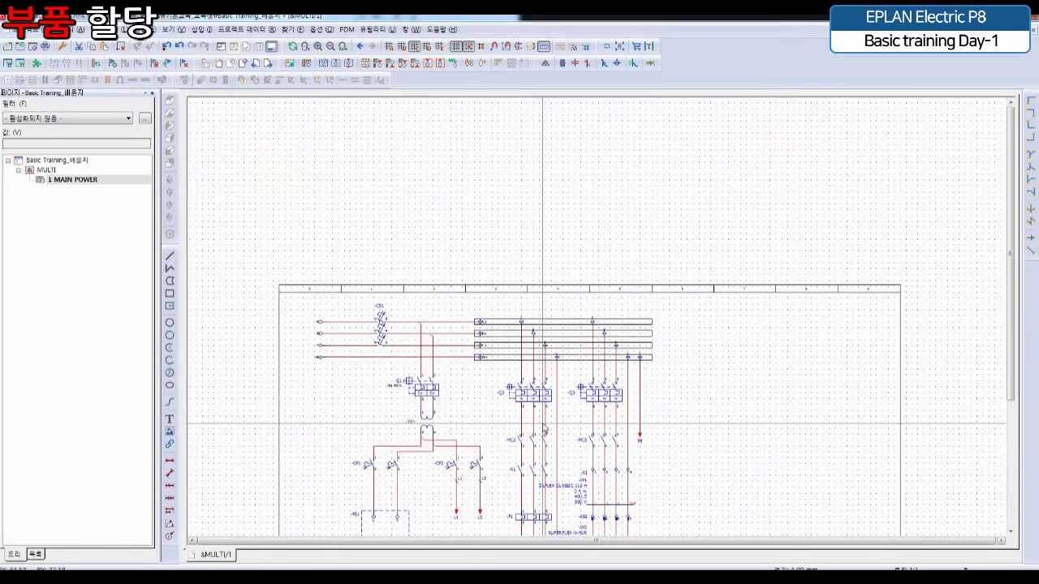
scroll(560, 421, up, 10)
scroll(594, 441, up, 3)
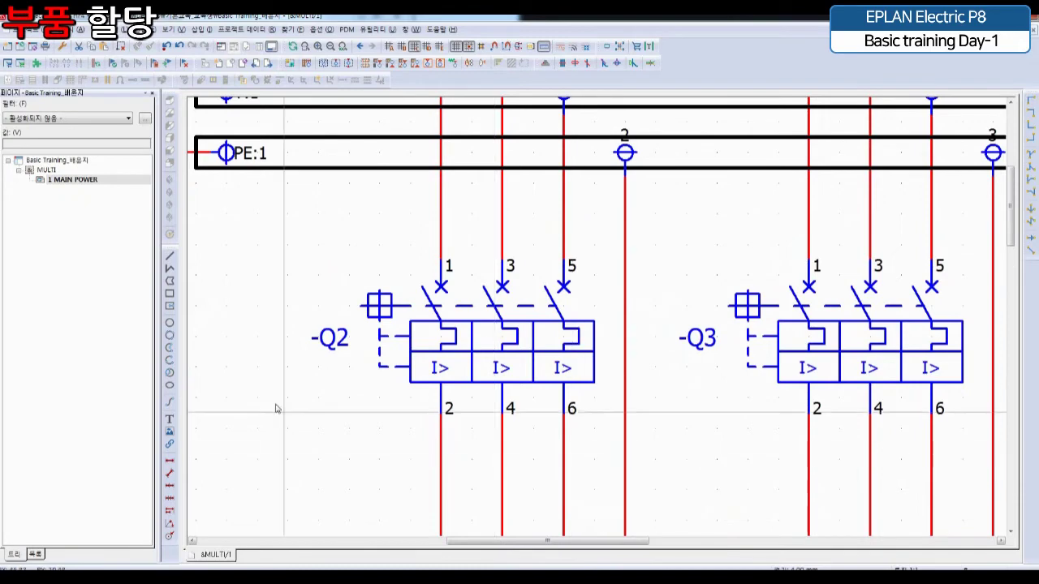
click(377, 30)
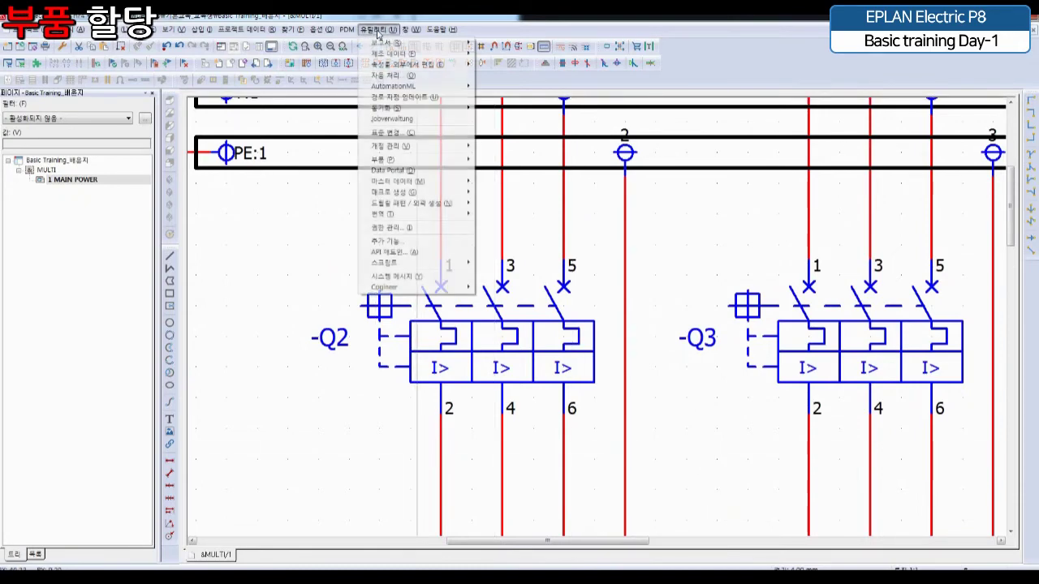
mouse_move(394, 162)
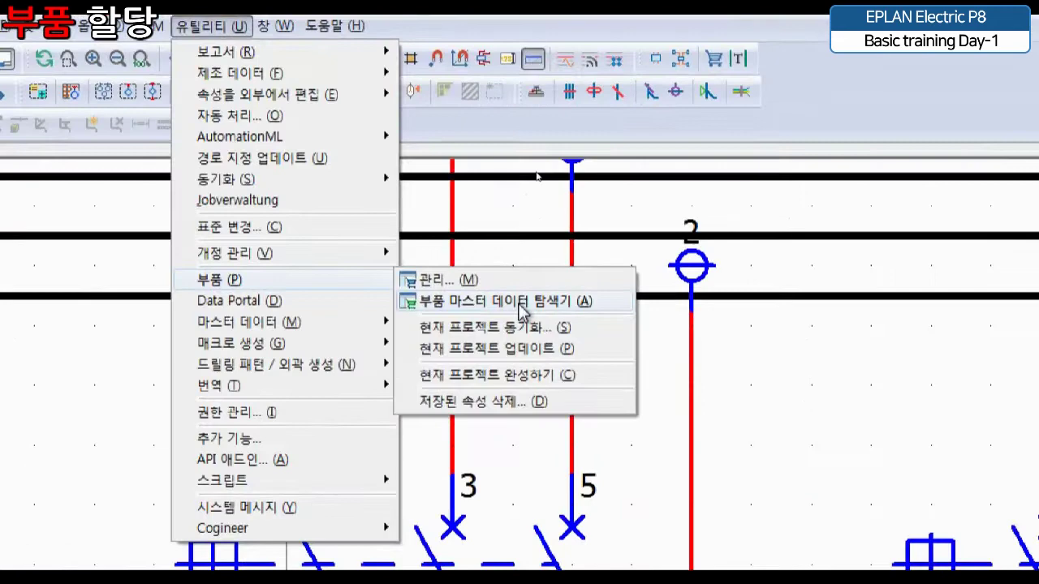
click(536, 173)
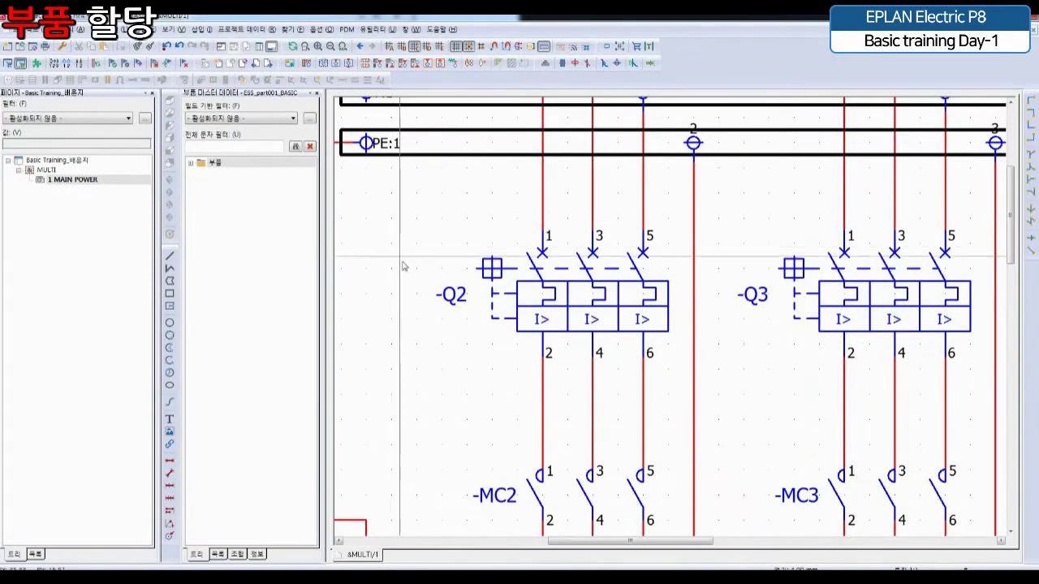
middle_drag(362, 285, 378, 314)
scroll(379, 313, up, 1)
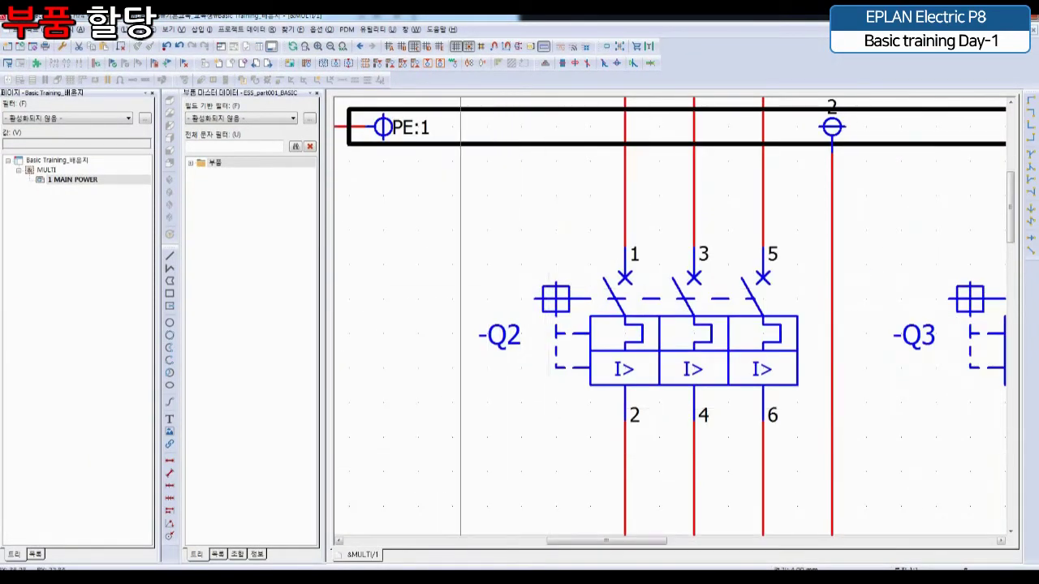
Switch to 기본교육.pdf and copy the type number GJM2550001R0046 of -Q2 from the summarized parts list
click(350, 579)
click(375, 522)
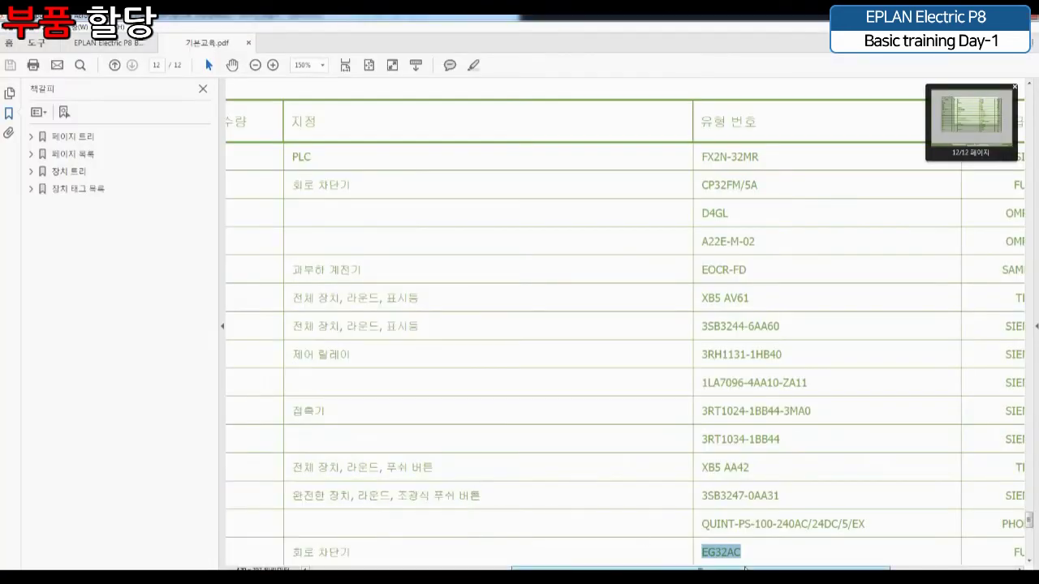
drag(745, 570, 559, 569)
scroll(590, 506, down, 1)
scroll(596, 528, down, 3)
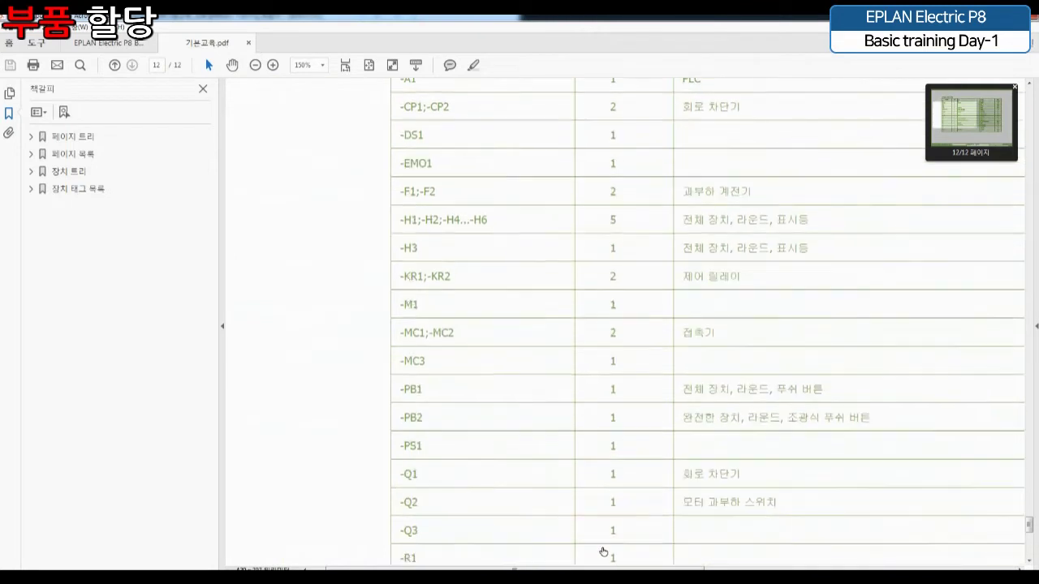
drag(633, 570, 800, 570)
drag(739, 468, 835, 468)
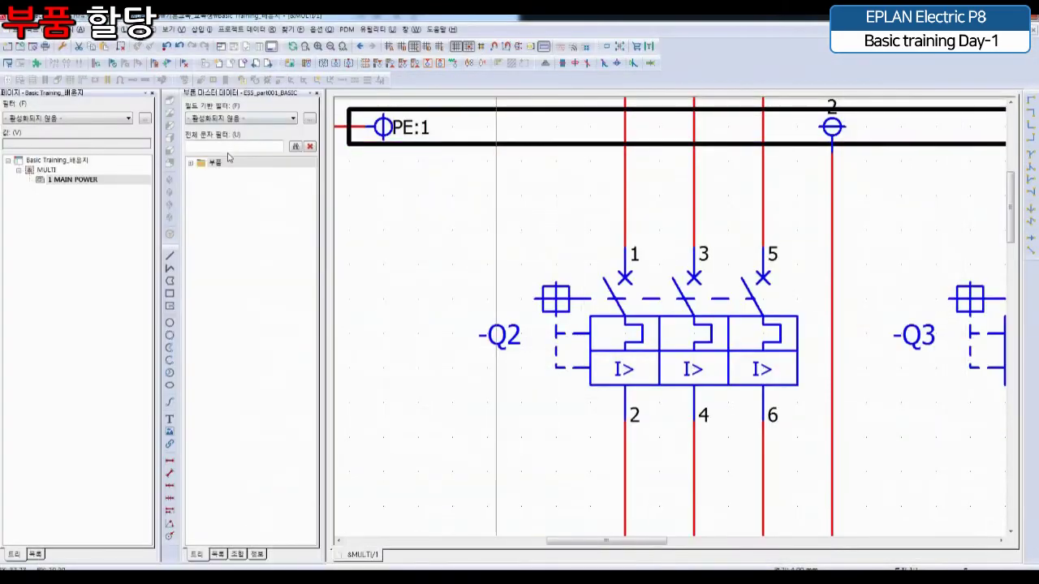
Back in EPLAN Electric P8, filter the parts master data by GJM2550001R0046 and expand the tree down to the ABB part
click(230, 147)
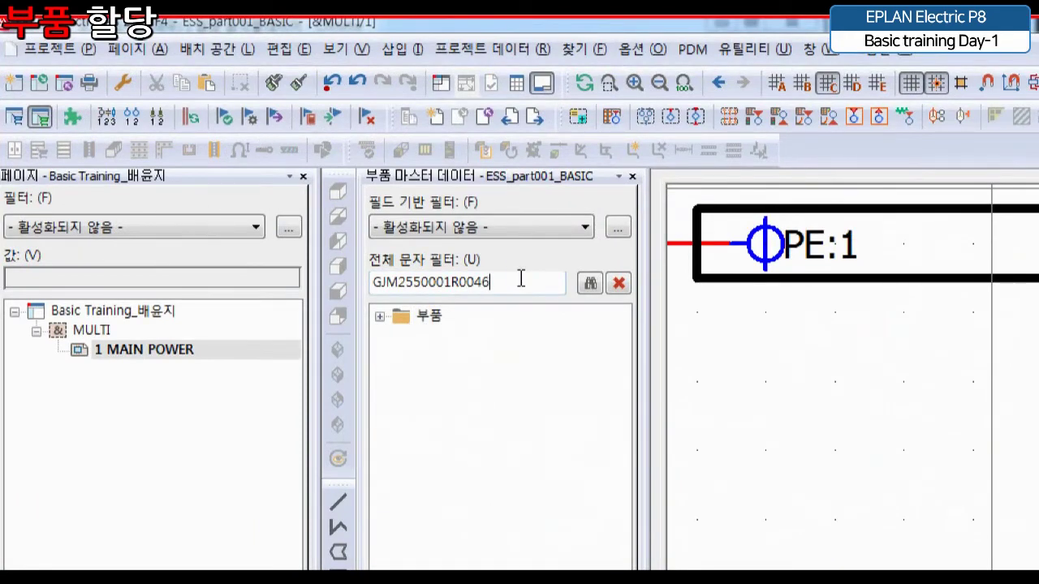
click(431, 321)
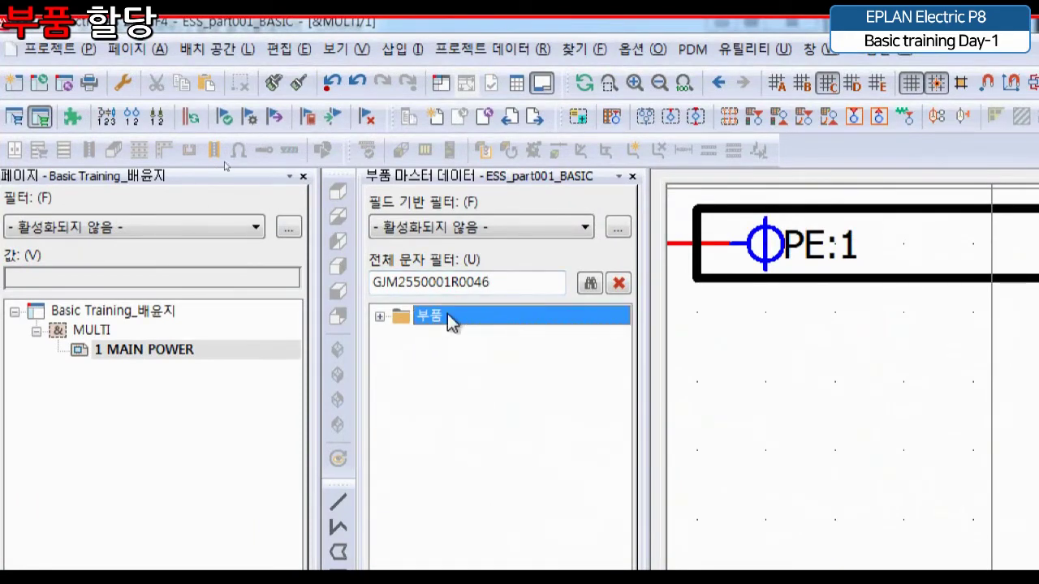
double_click(451, 321)
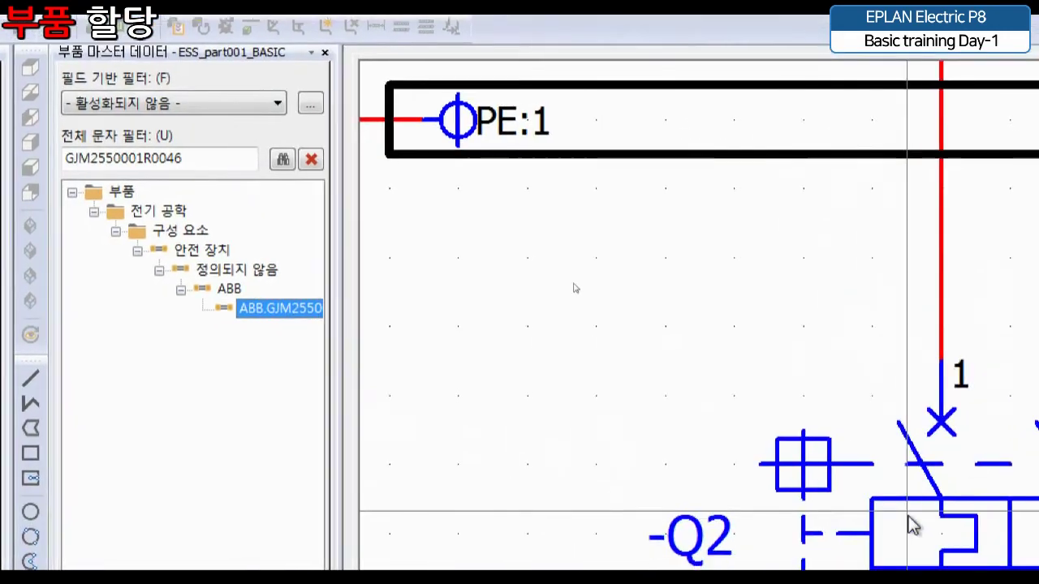
Assign ABB.GJM2550001R0046 from the parts master data to -Q2 and check the part entry in the device's properties
mouse_move(795, 393)
middle_down()
mouse_move(701, 299)
mouse_move(579, 203)
mouse_move(494, 197)
mouse_move(536, 171)
middle_up()
click(266, 315)
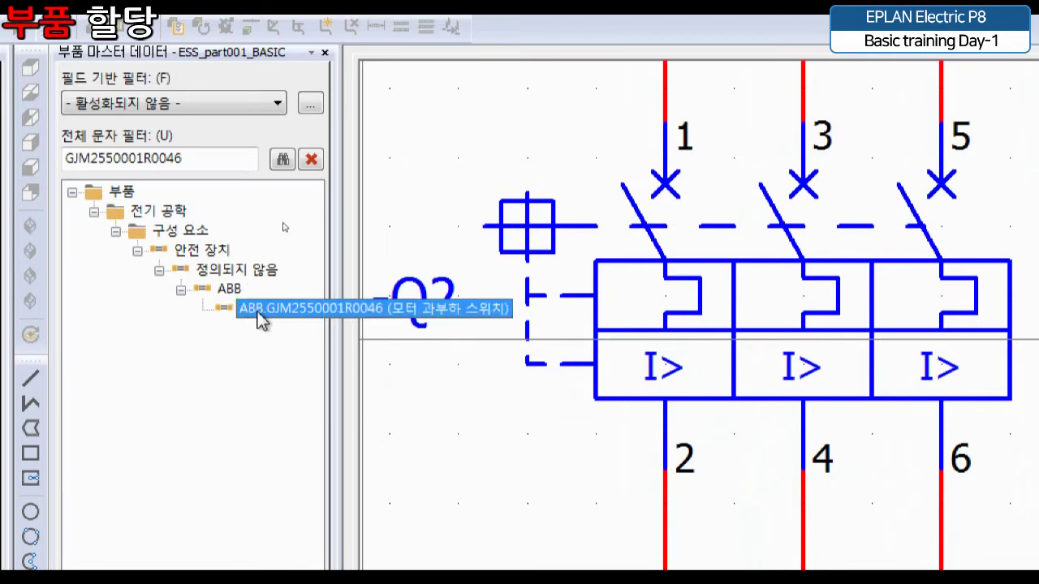
right_click(260, 319)
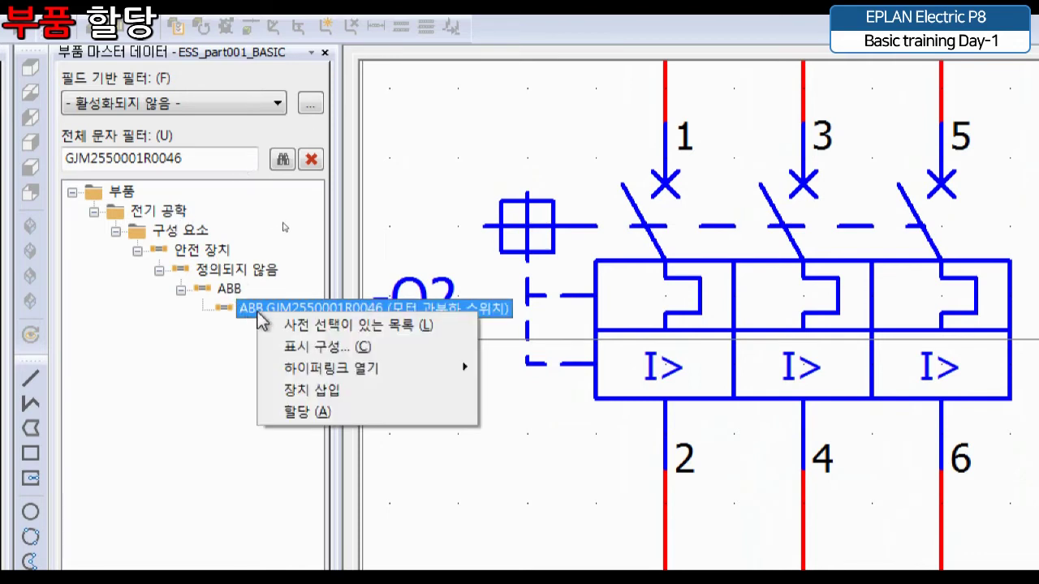
click(302, 413)
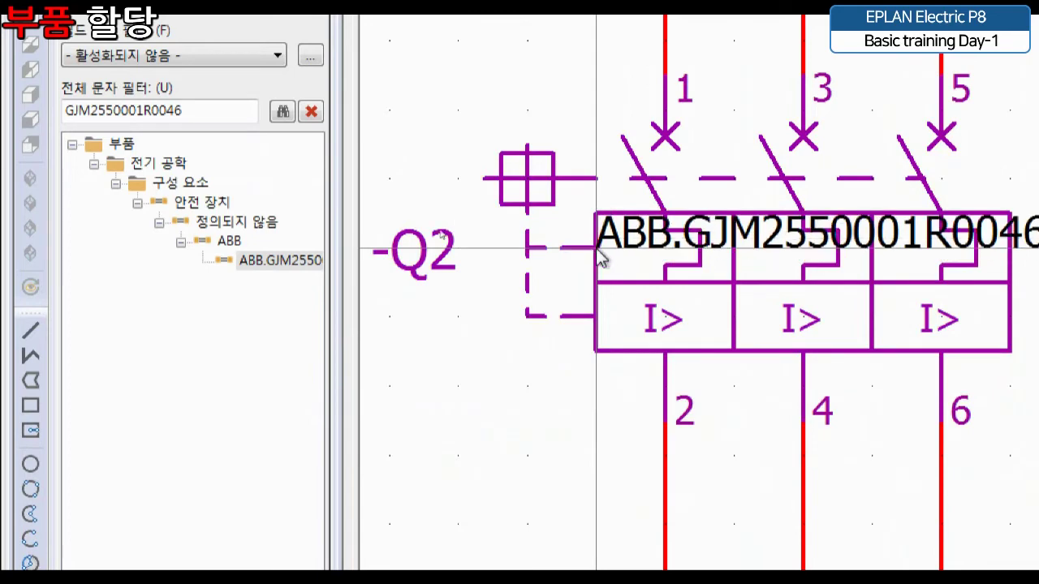
middle_drag(497, 343, 573, 427)
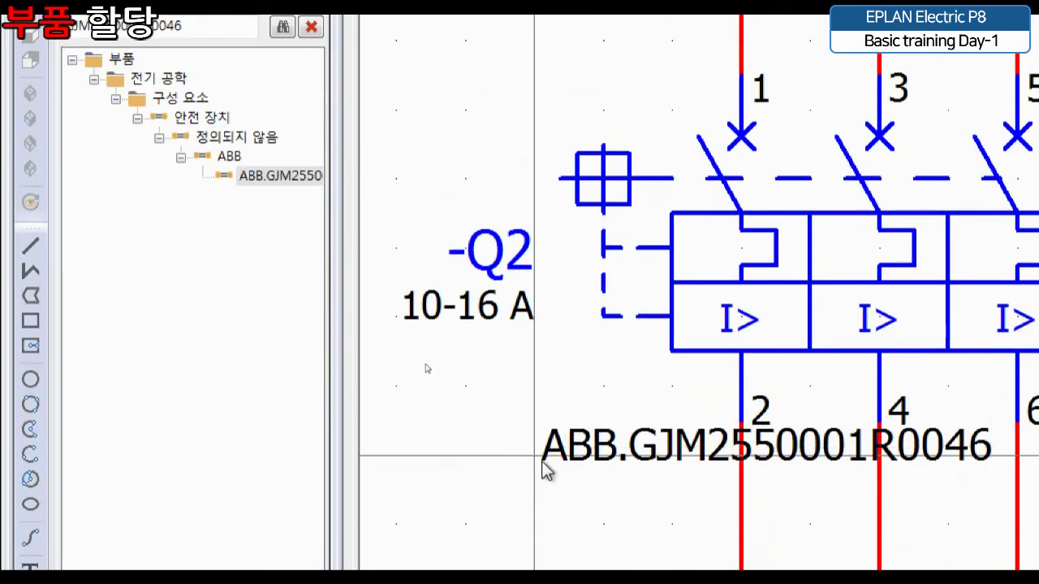
key(Escape)
scroll(560, 416, down, 5)
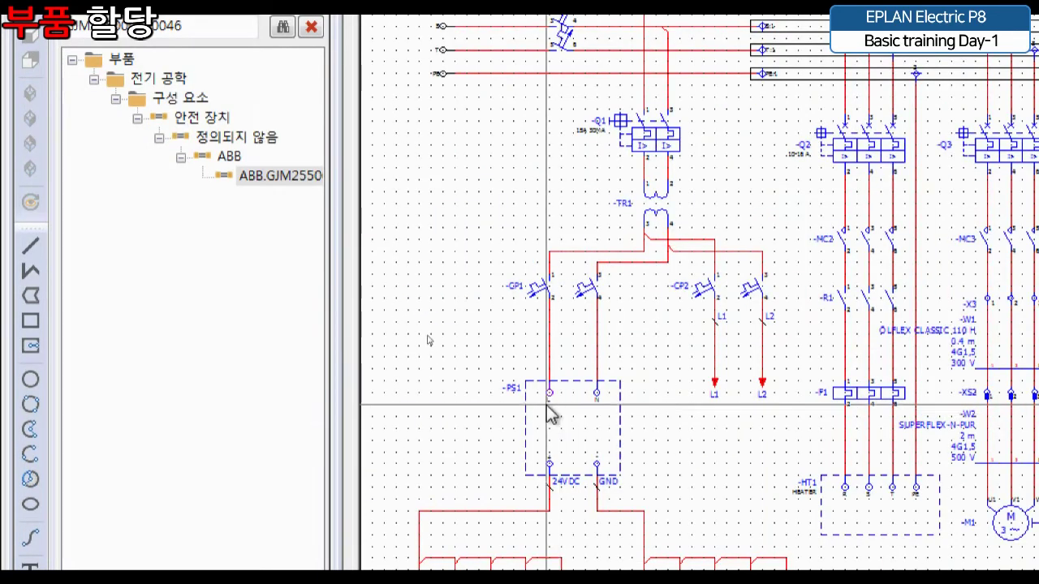
scroll(538, 239, up, 3)
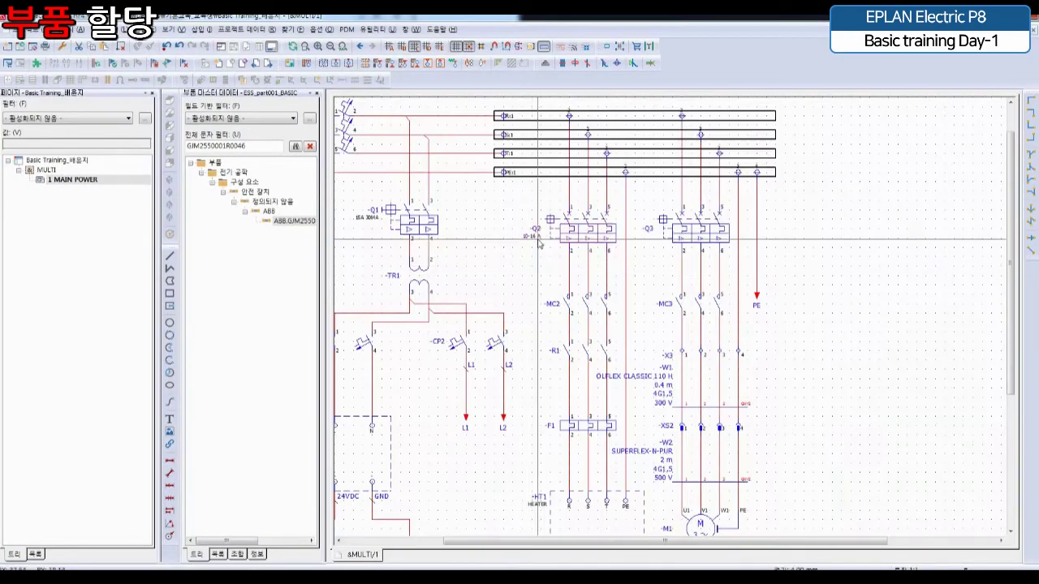
double_click(537, 239)
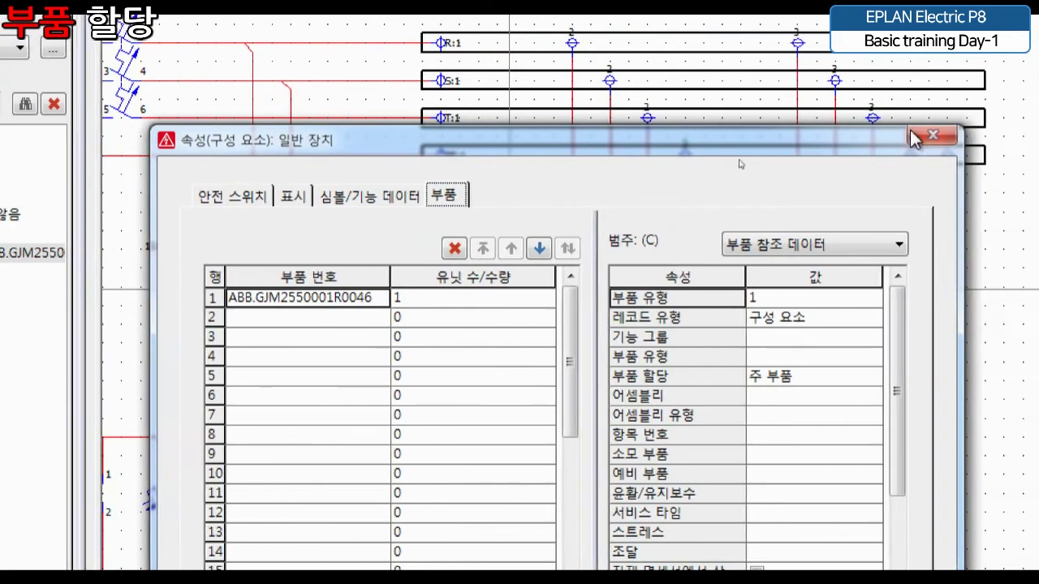
click(921, 136)
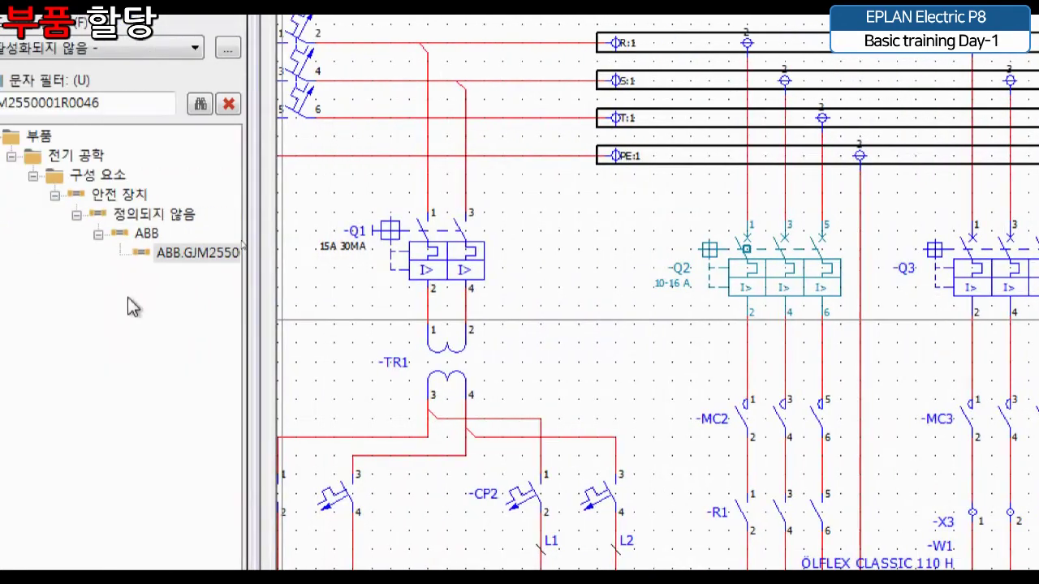
Insert ABB.GJM2550001R0046 as a new device in the empty area below the PE line, left of -Q1
middle_drag(298, 289, 661, 308)
middle_drag(512, 299, 554, 315)
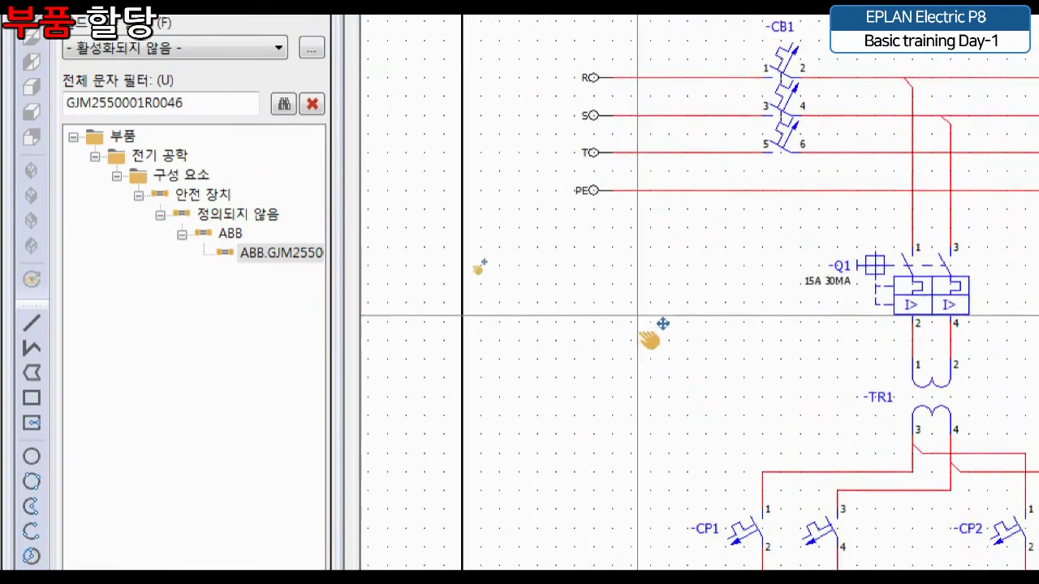
middle_drag(638, 317, 631, 447)
scroll(609, 451, up, 3)
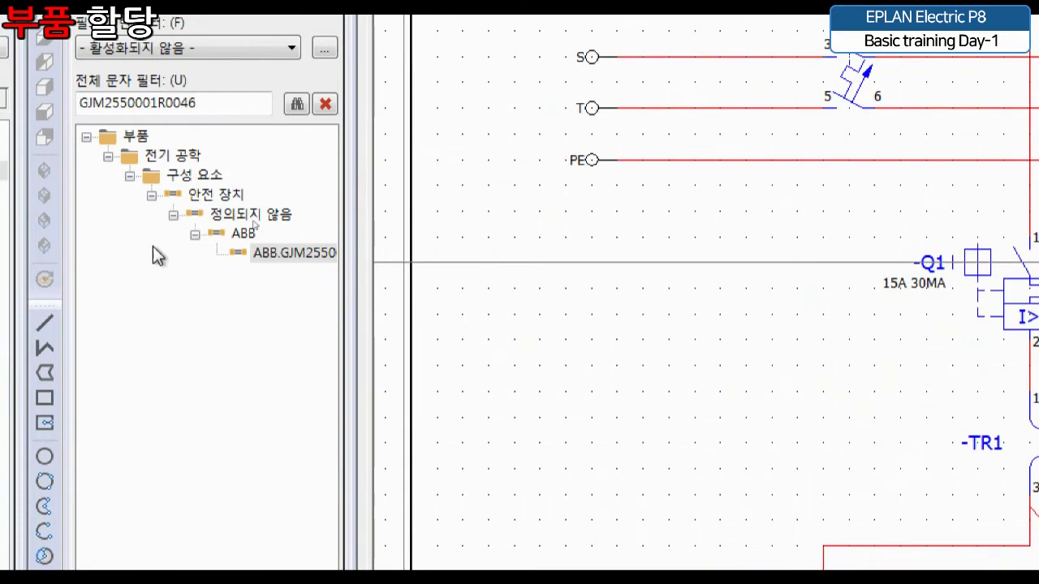
click(268, 254)
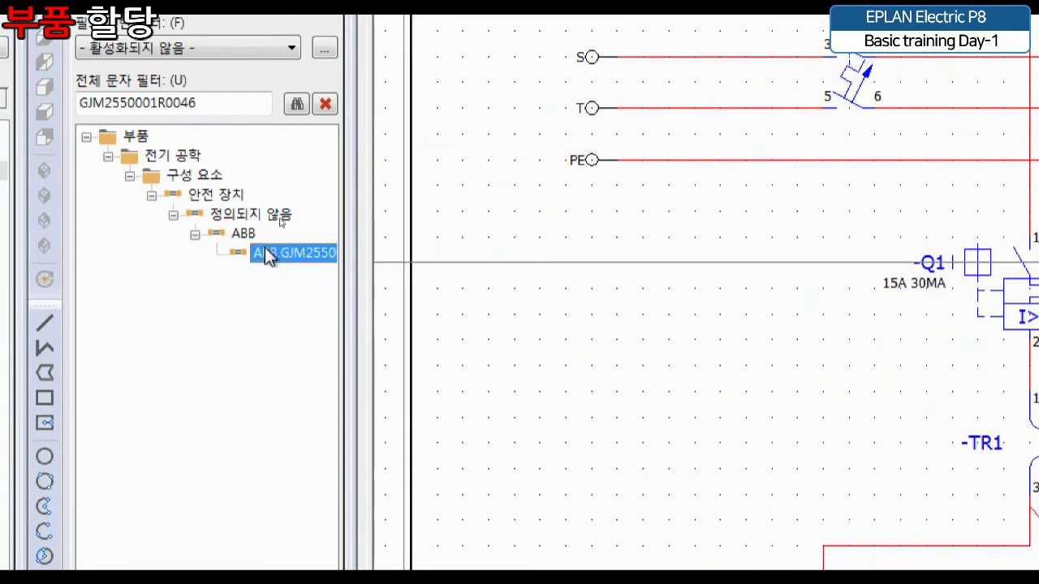
right_click(265, 249)
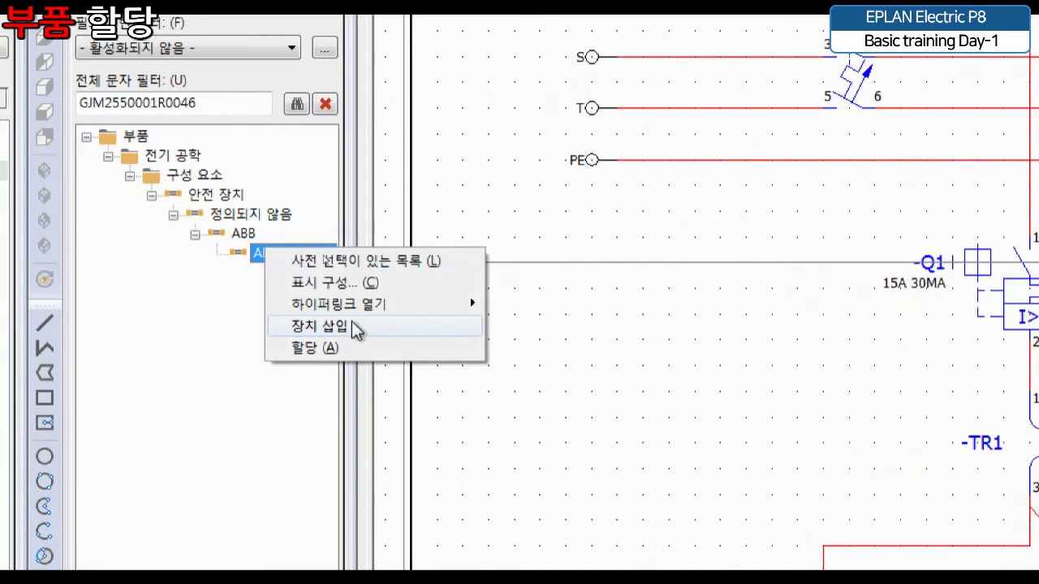
click(355, 328)
click(565, 274)
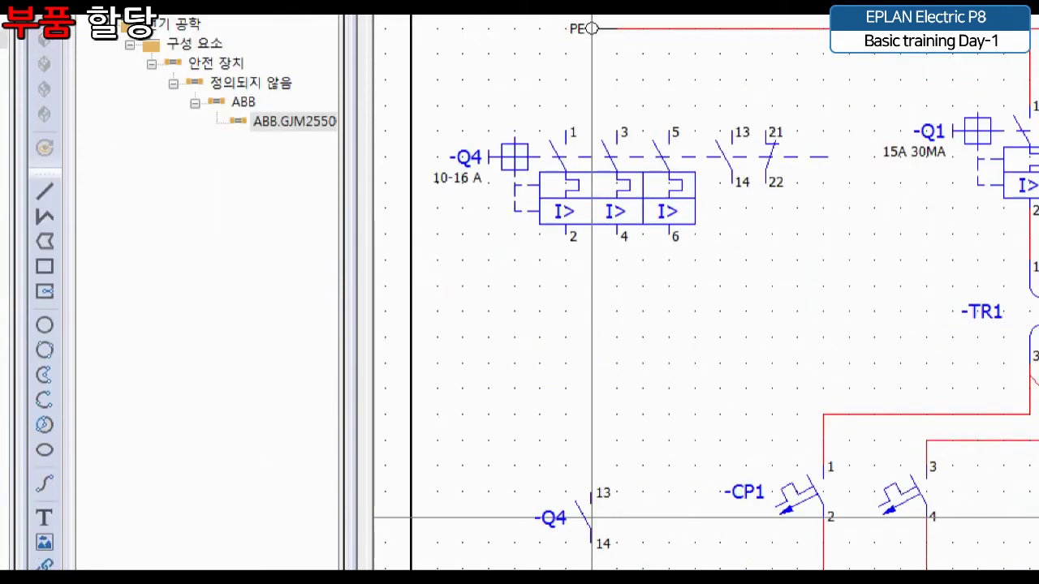
key(Escape)
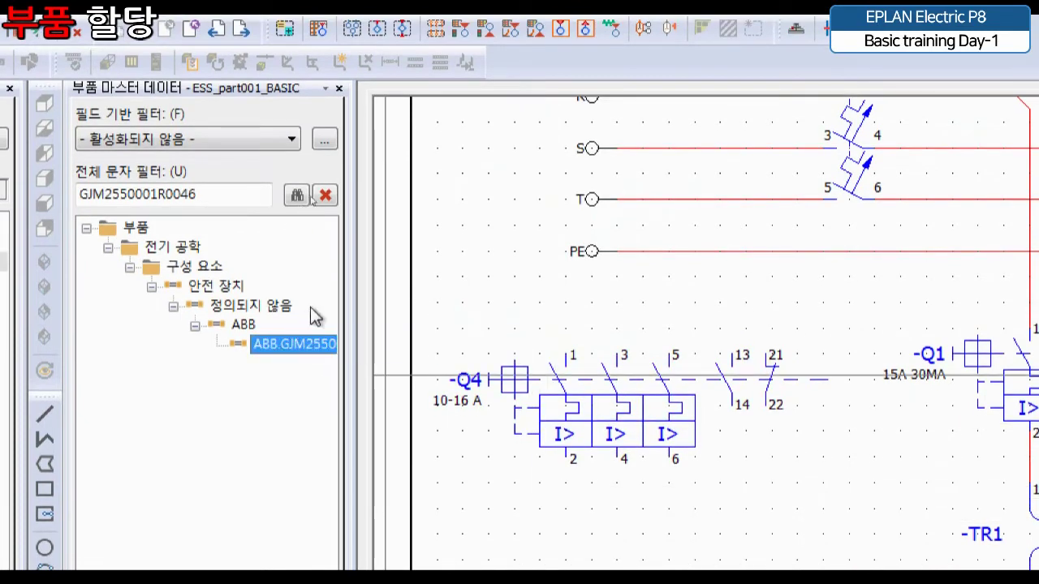
Delete the extra ABB motor overload switch placed in the empty area left of -Q1
middle_drag(635, 470, 700, 381)
scroll(652, 371, up, 2)
click(615, 365)
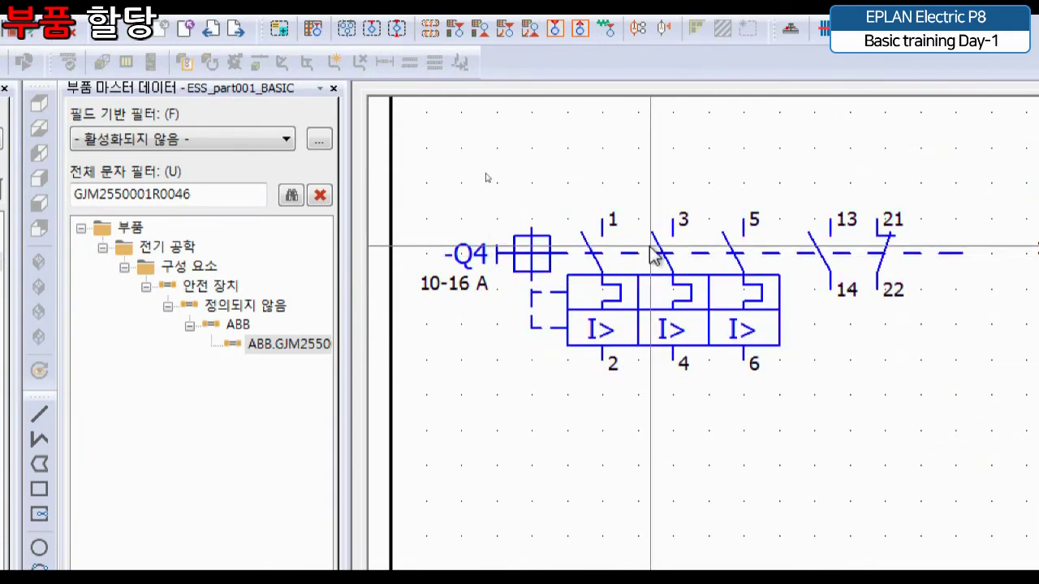
click(654, 339)
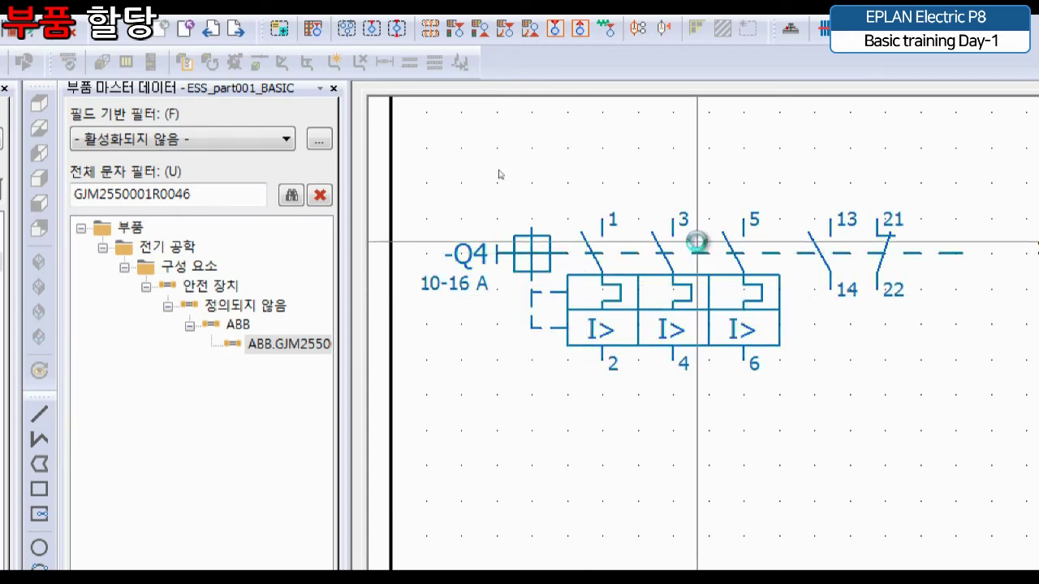
key(Page_Down)
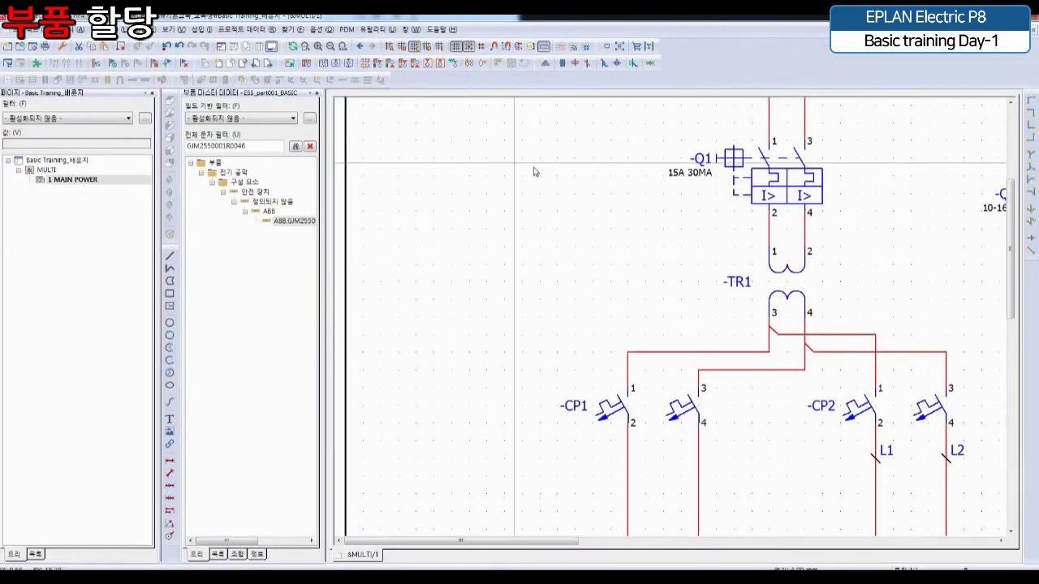
scroll(525, 376, down, 2)
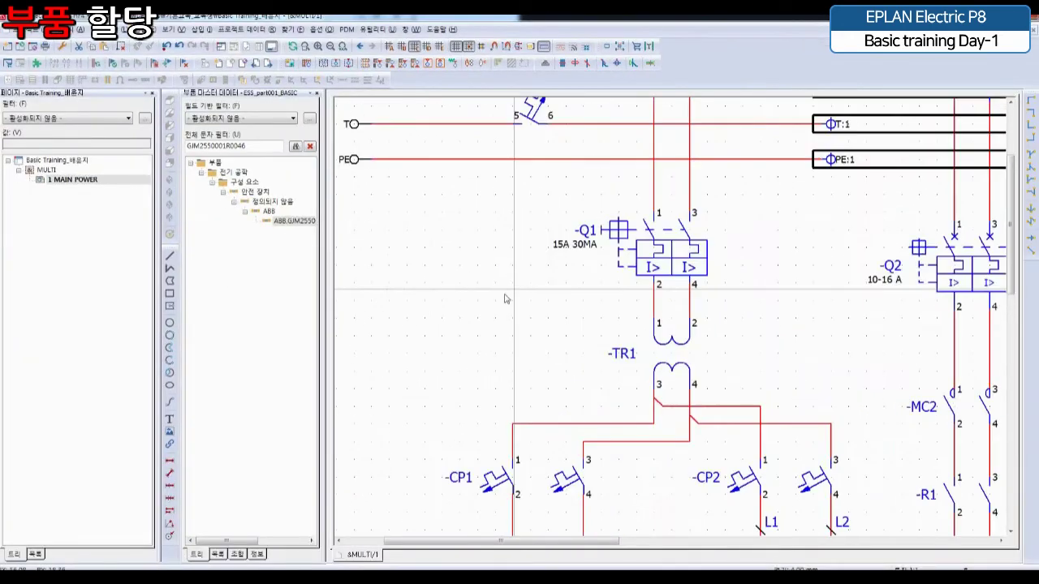
Check the part entry in the properties of motor overload switch -Q1, leaving the device unchanged
scroll(689, 321, up, 5)
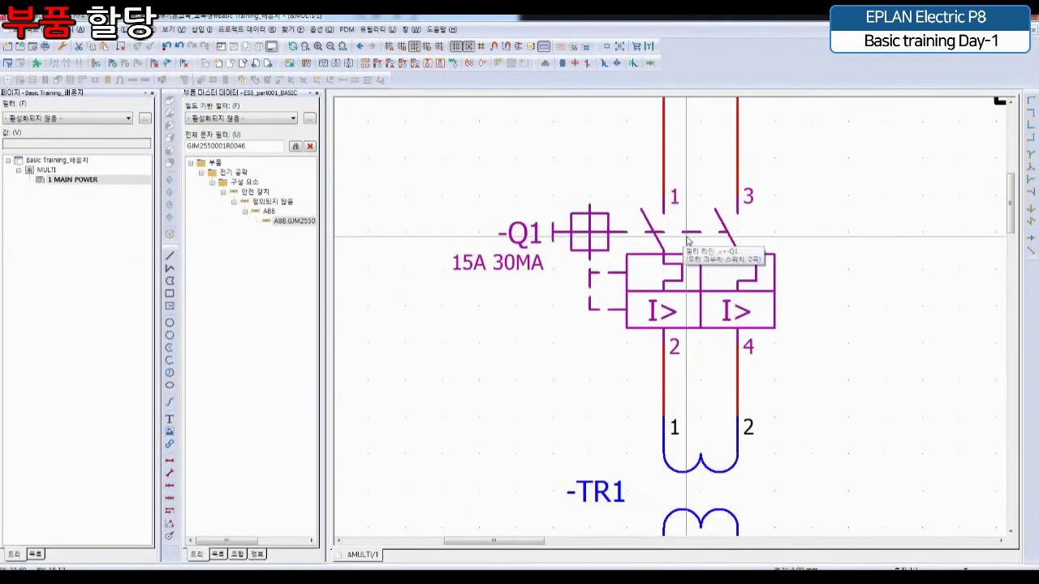
double_click(557, 283)
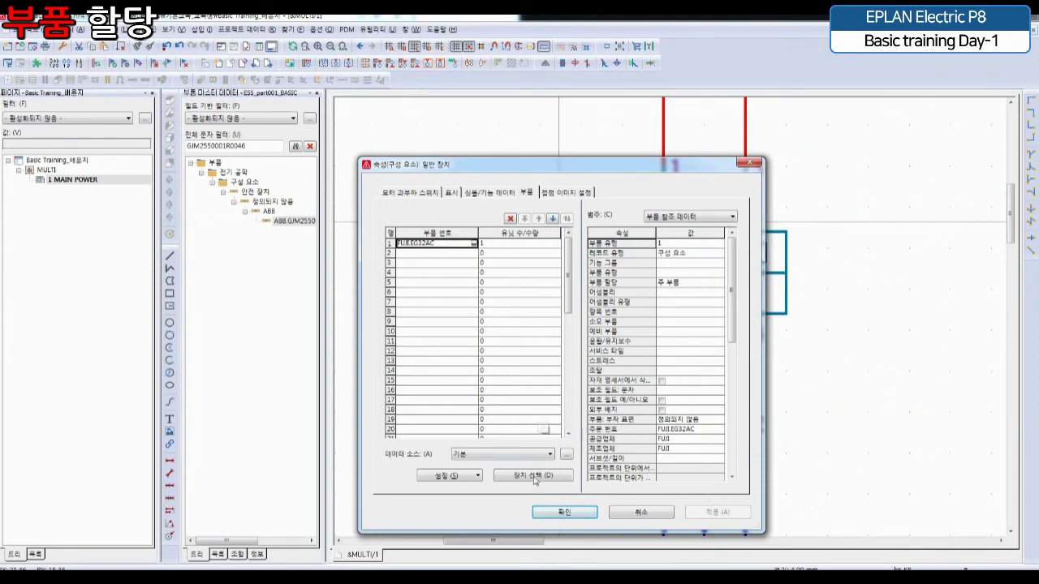
click(641, 514)
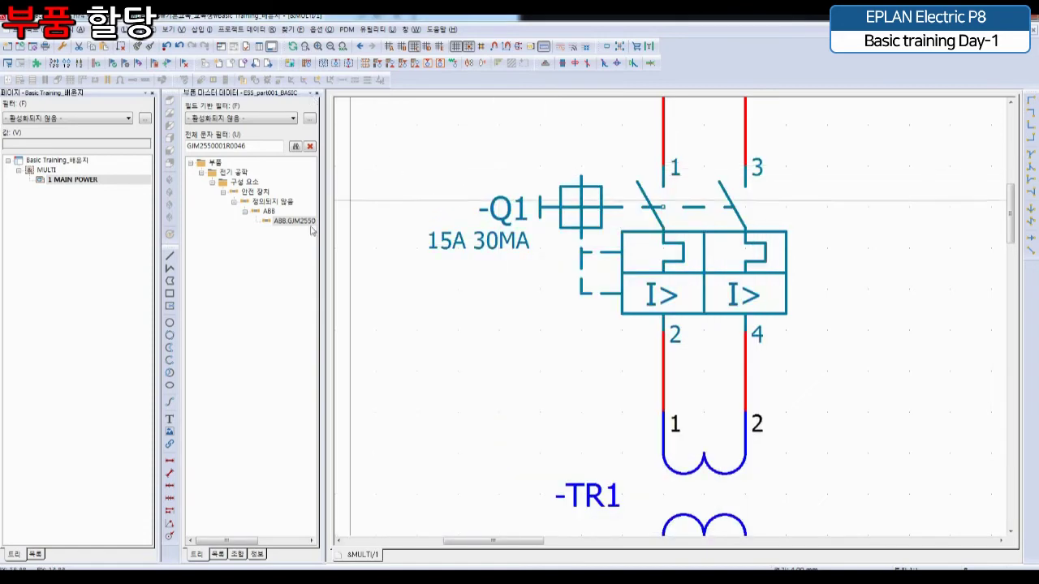
right_click(292, 223)
click(313, 258)
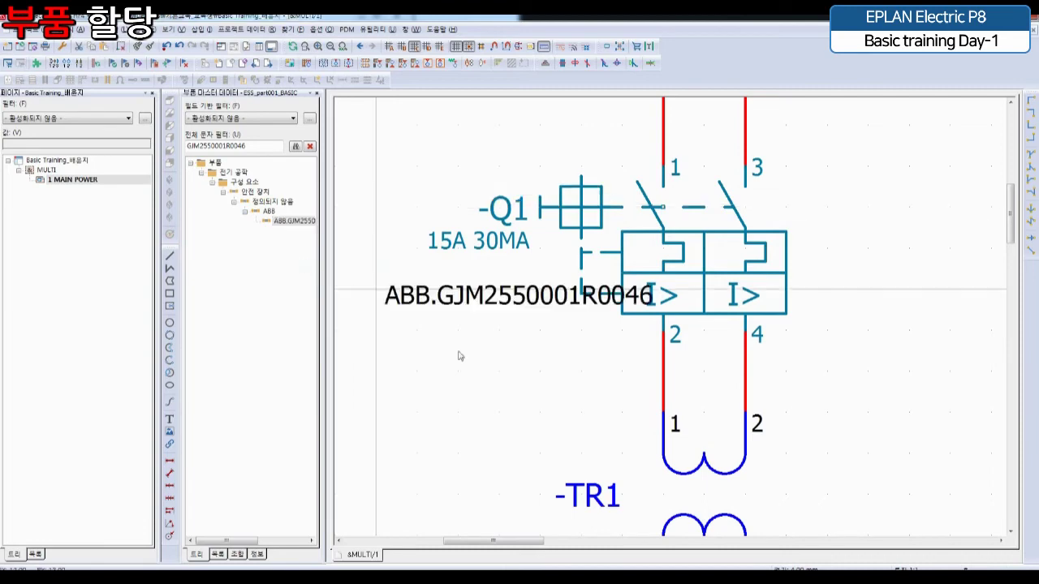
scroll(465, 245, down, 3)
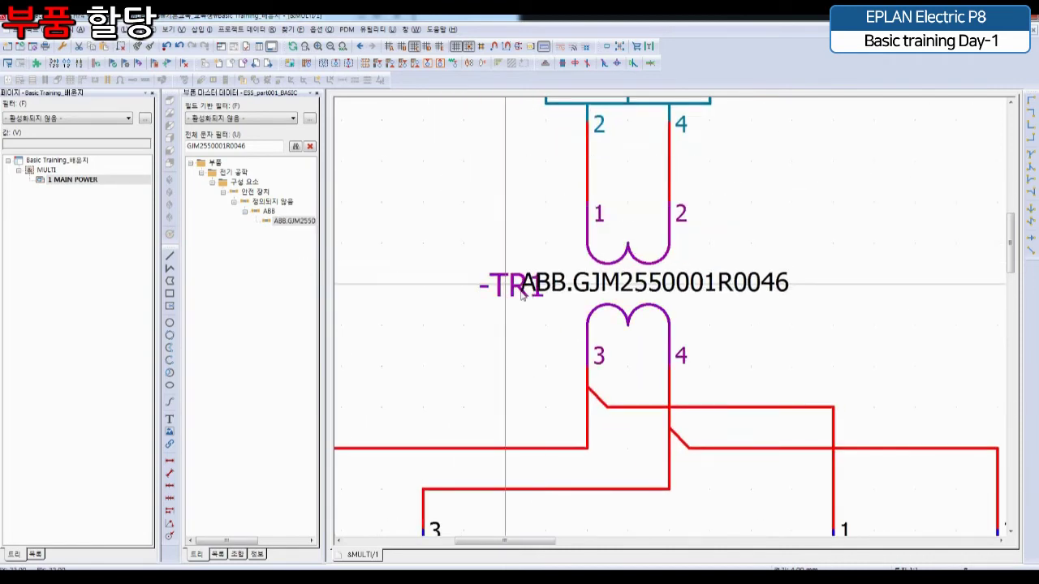
key(Escape)
right_click(304, 221)
click(347, 260)
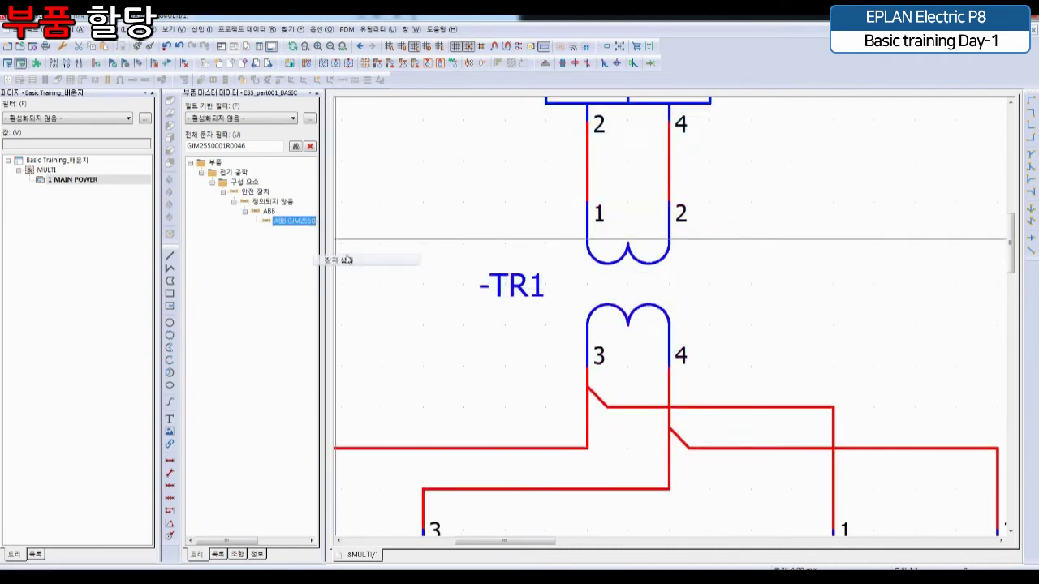
middle_drag(423, 241, 743, 271)
scroll(600, 243, down, 2)
middle_drag(590, 255, 735, 318)
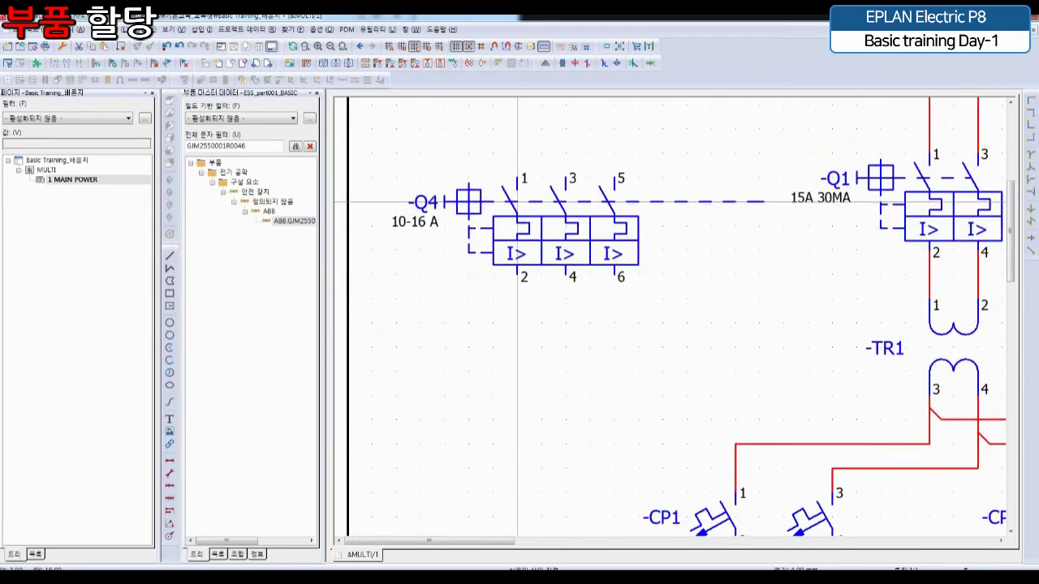
key(Escape)
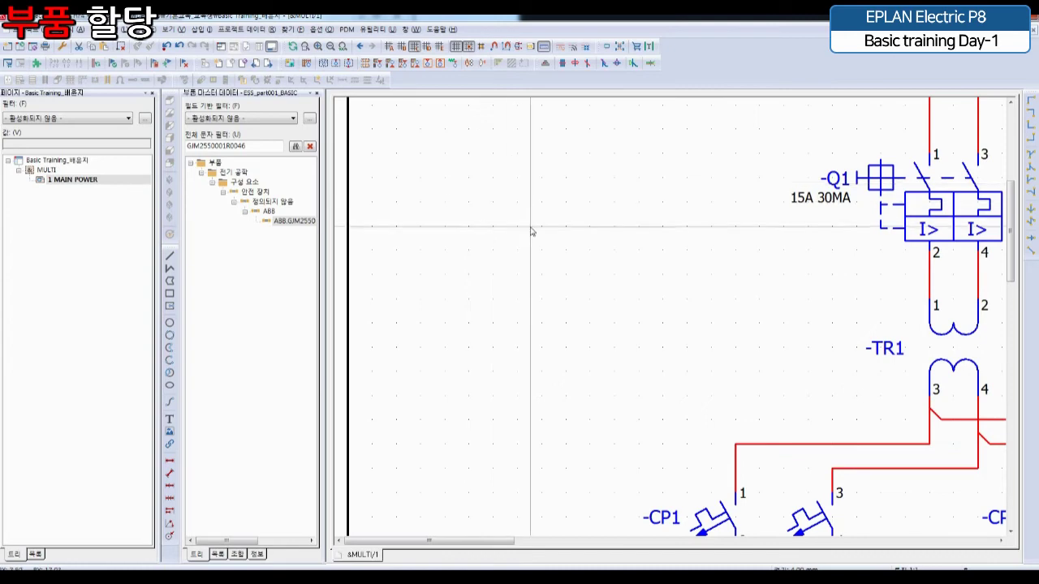
Fit the whole MAIN POWER page in view, narrow the page navigator and close the parts master data navigator
key(alt+3)
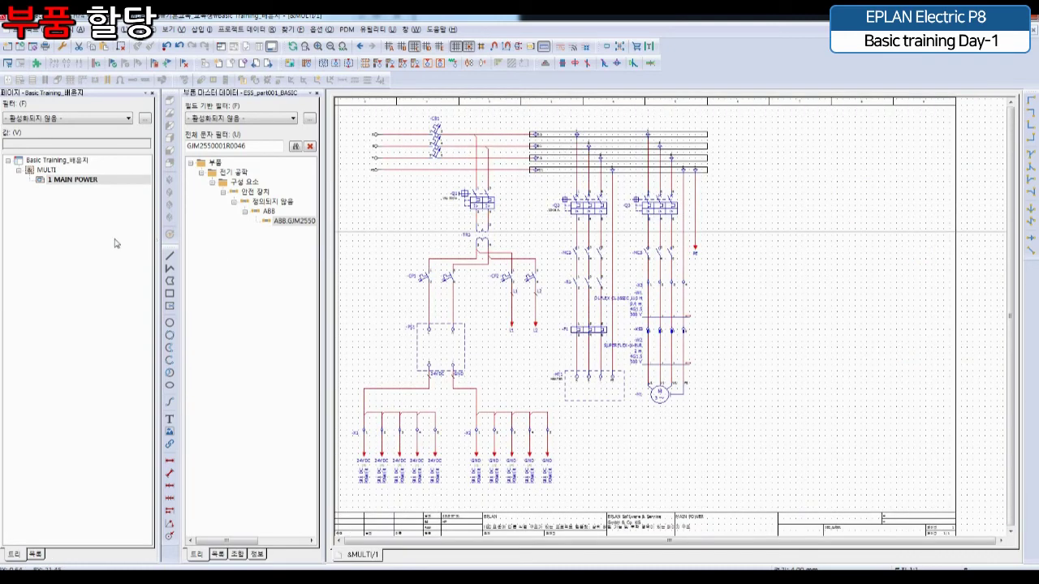
drag(159, 244, 109, 248)
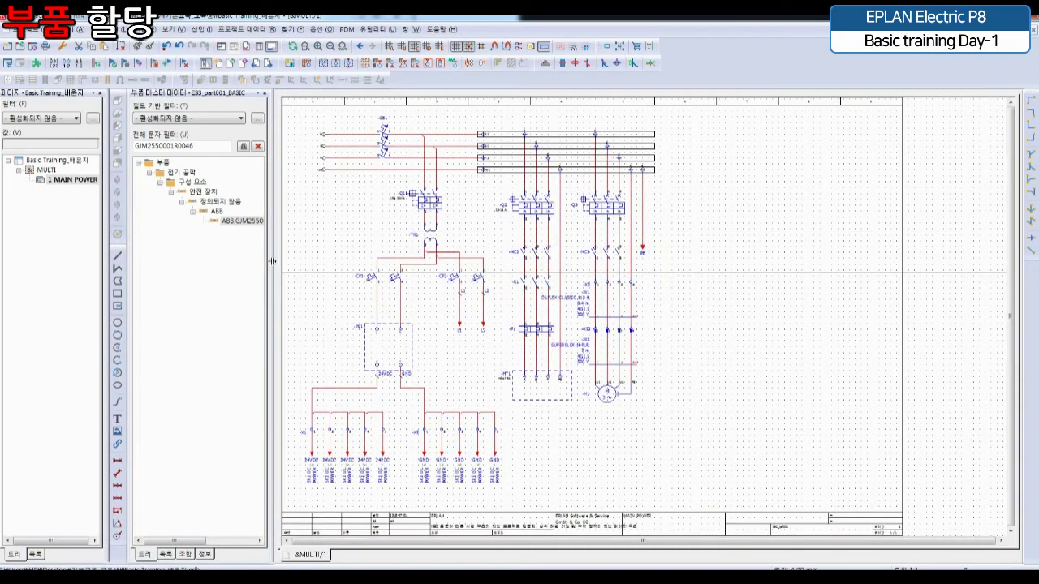
drag(272, 265, 252, 265)
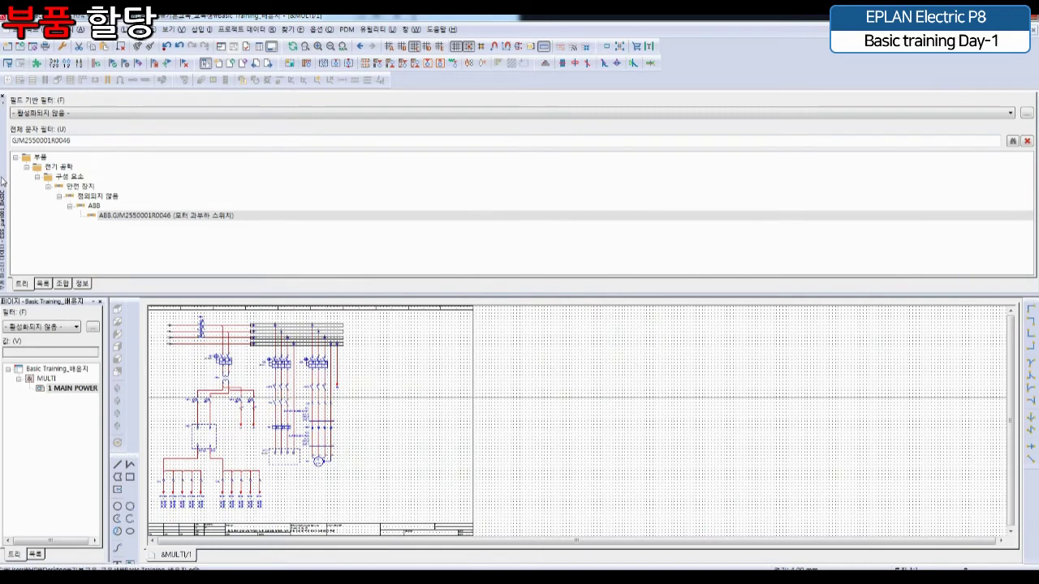
drag(3, 179, 489, 344)
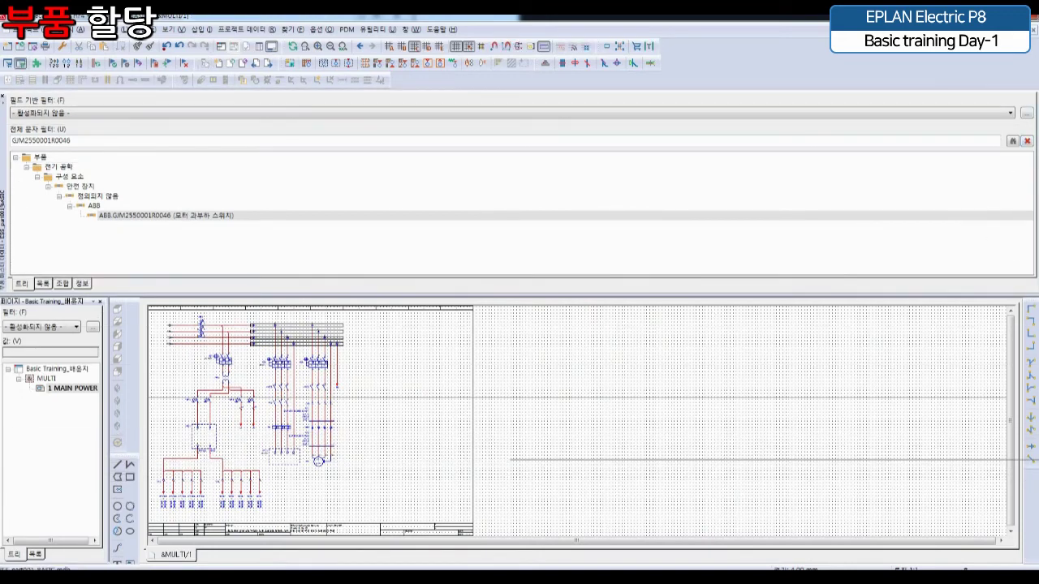
click(3, 96)
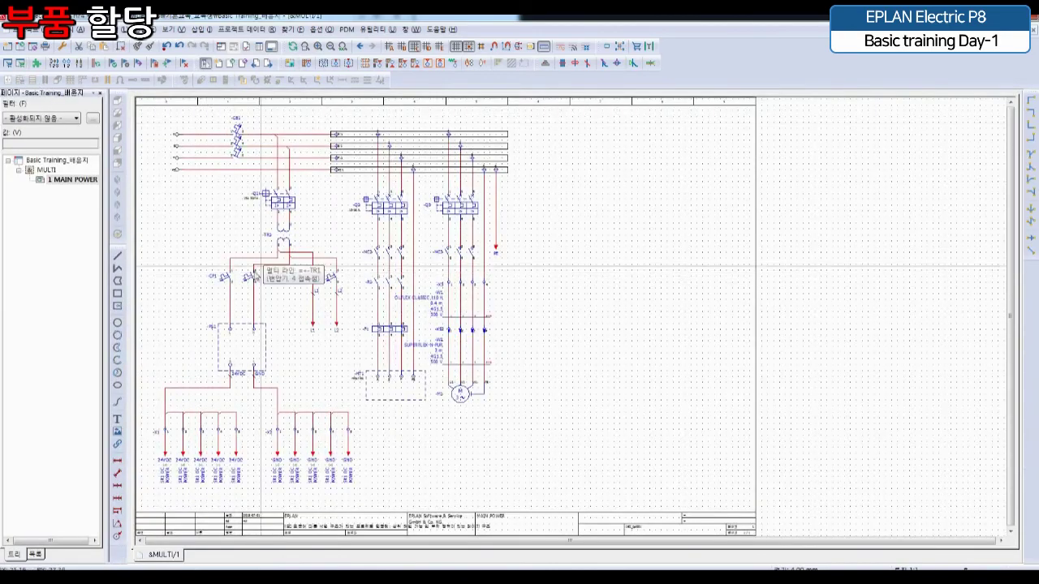
Examine the -MC2 contacts on the MAIN POWER page, both in the schematic and on page 3 of the reference file 기본교육.pdf
scroll(203, 233, up, 5)
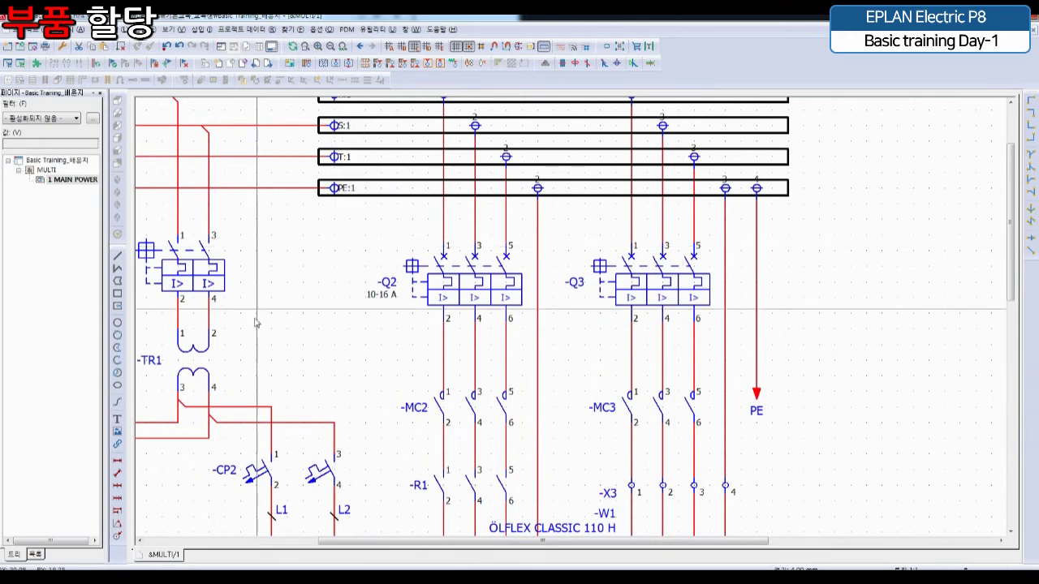
scroll(420, 349, down, 5)
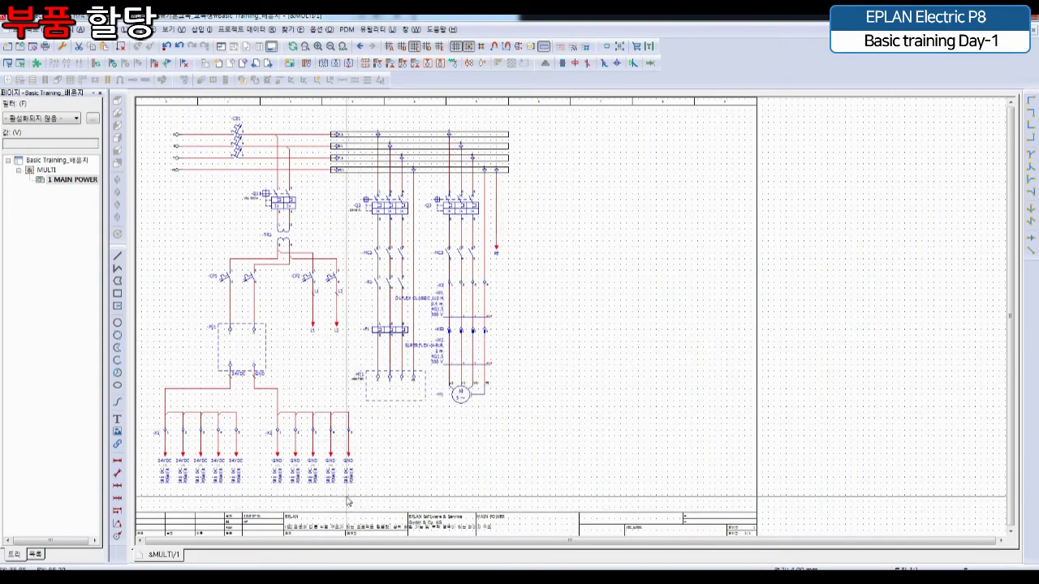
scroll(354, 329, up, 5)
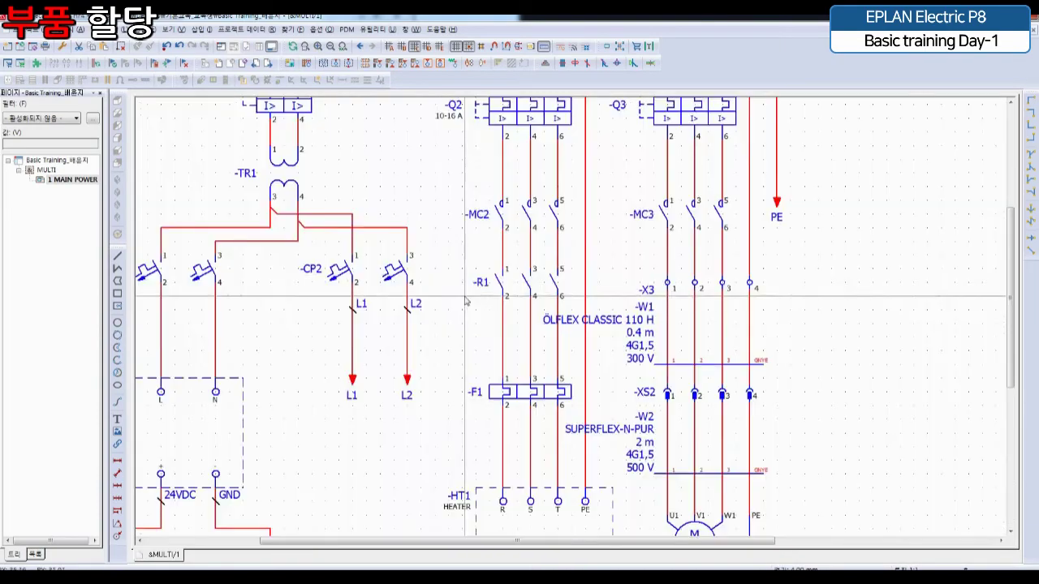
scroll(502, 327, up, 4)
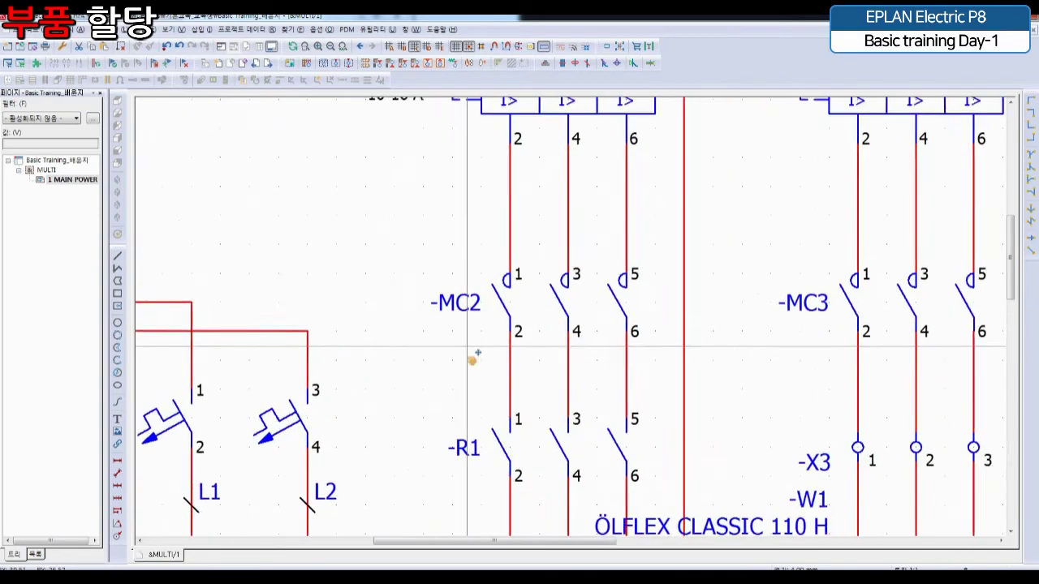
scroll(573, 392, up, 1)
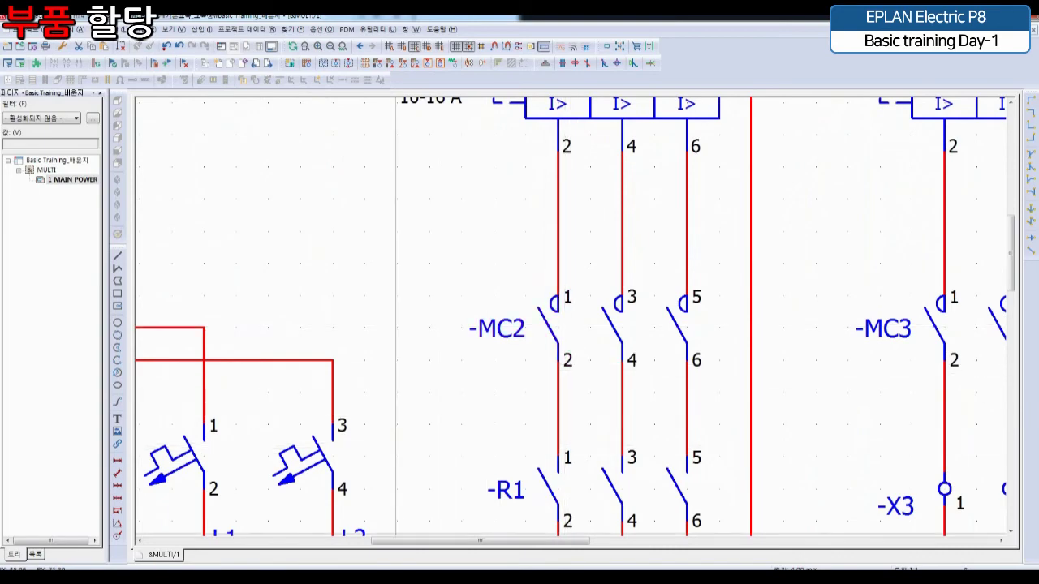
mouse_move(294, 560)
click(419, 533)
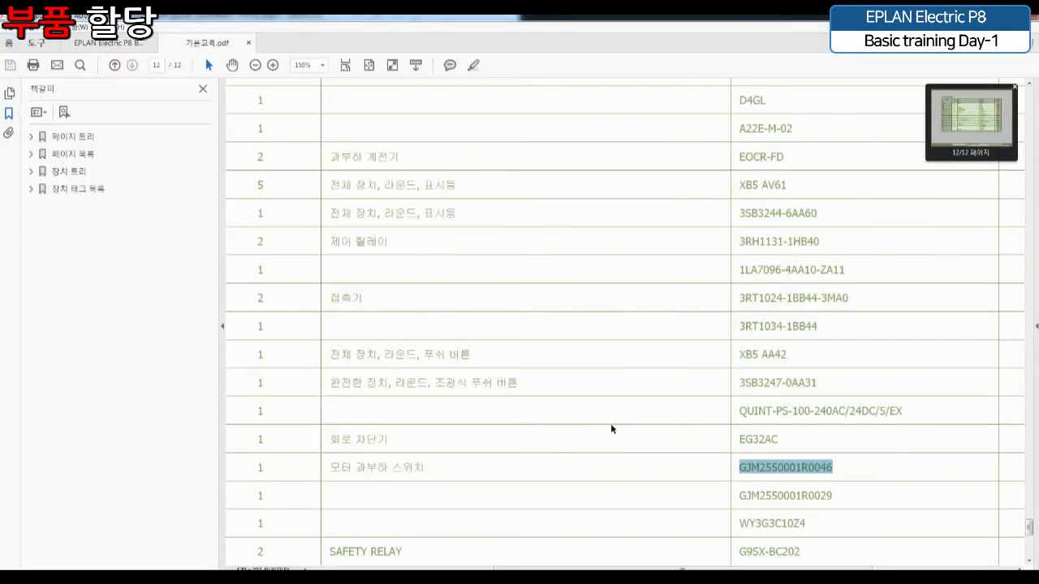
ctrl+scroll(605, 426, down, 3)
scroll(601, 421, up, 2)
scroll(587, 418, up, 10)
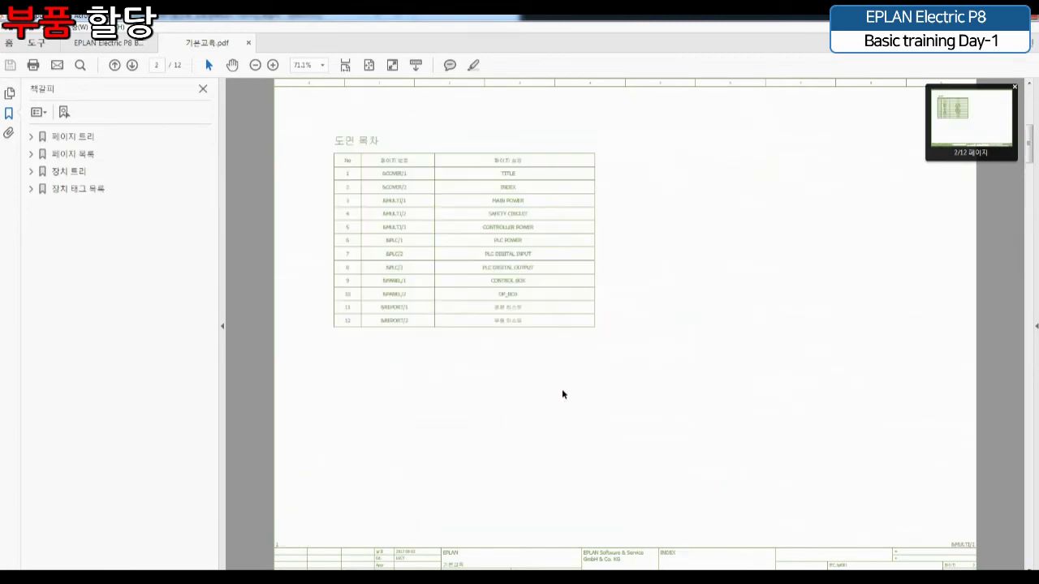
scroll(564, 393, down, 2)
ctrl+scroll(541, 296, up, 5)
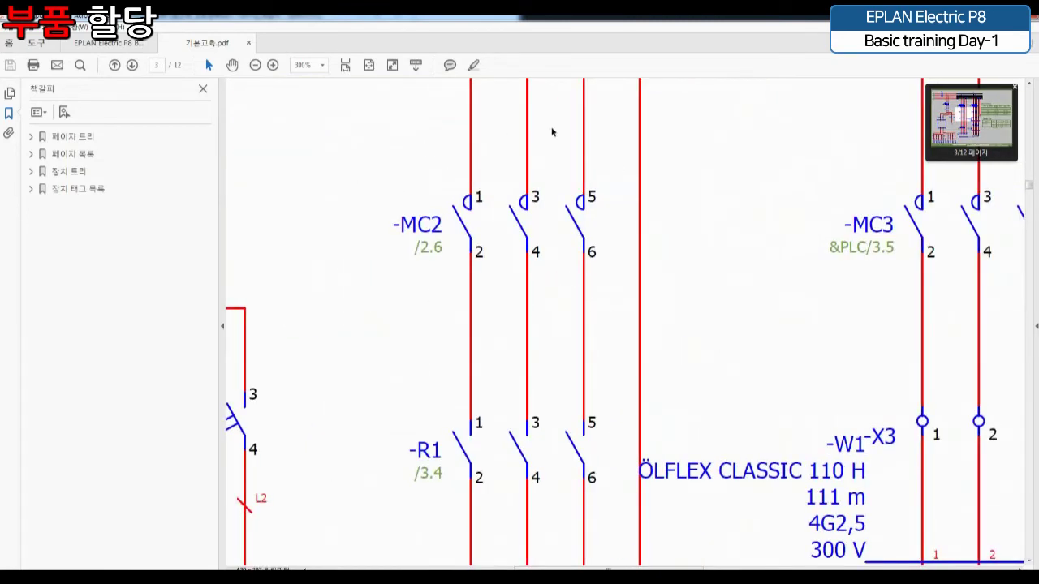
ctrl+scroll(552, 383, down, 5)
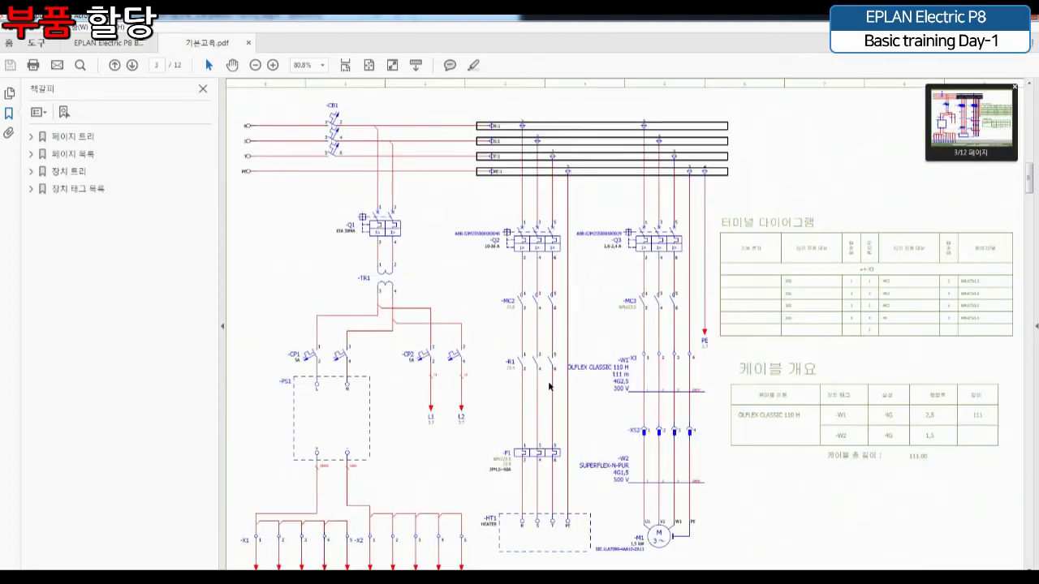
Examine the -MC2 coil on the SAFETY CIRCUIT page of the reference PDF and return to the MAIN POWER schematic in EPLAN
scroll(549, 390, down, 3)
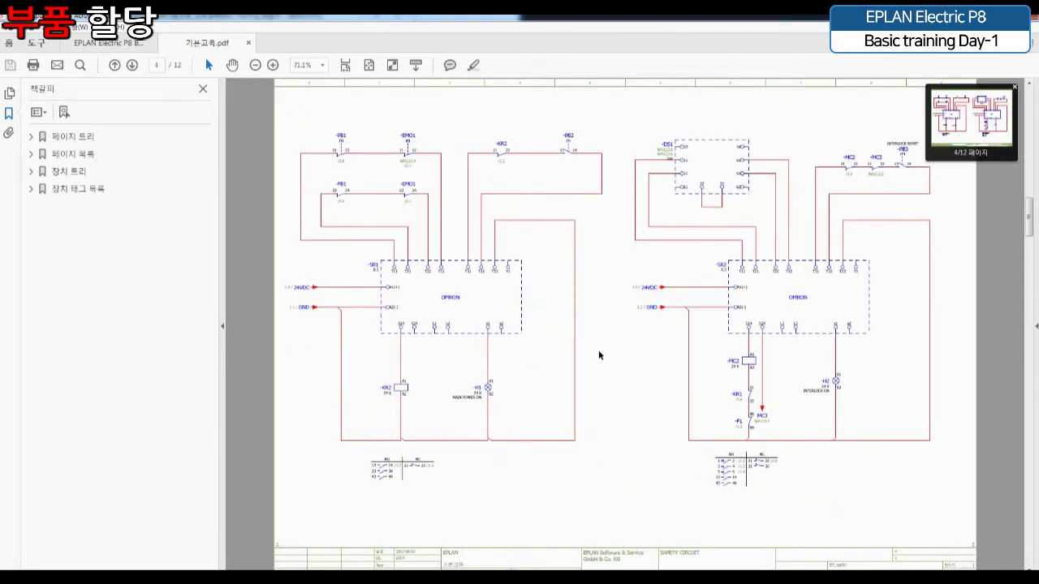
ctrl+scroll(601, 355, up, 4)
ctrl+scroll(757, 366, up, 2)
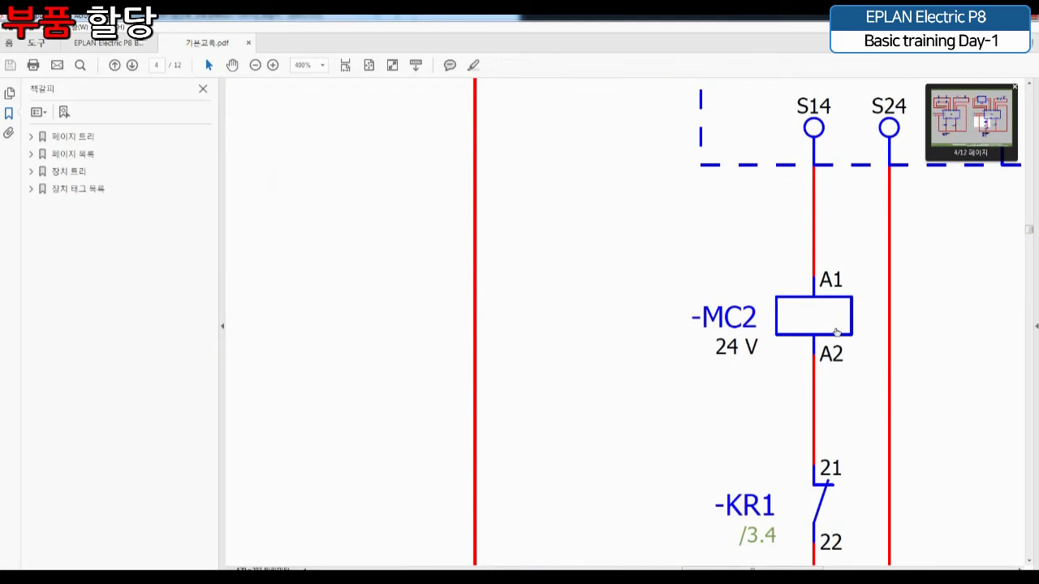
key(alt+Tab)
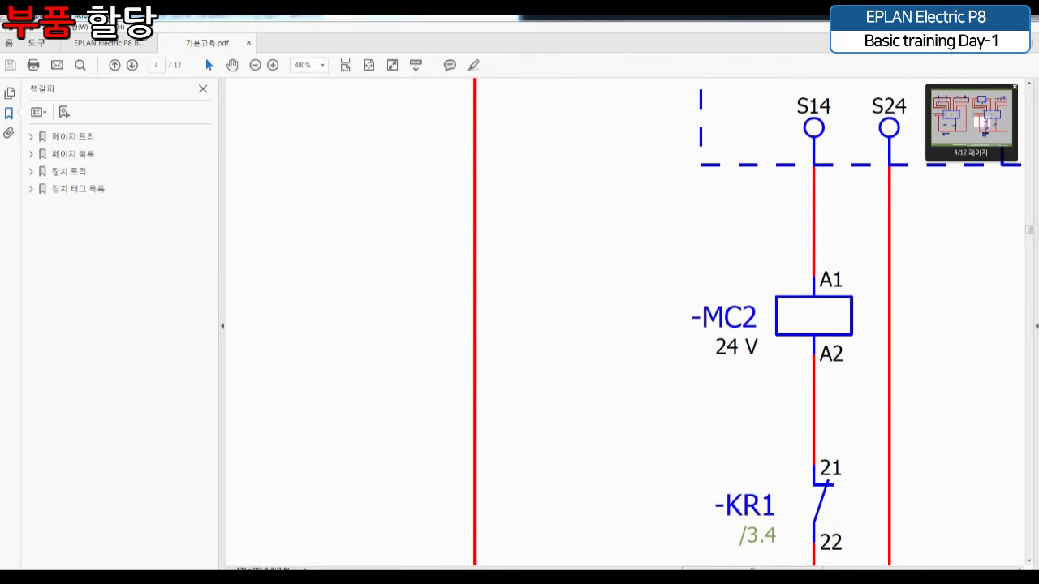
middle_drag(380, 416, 431, 413)
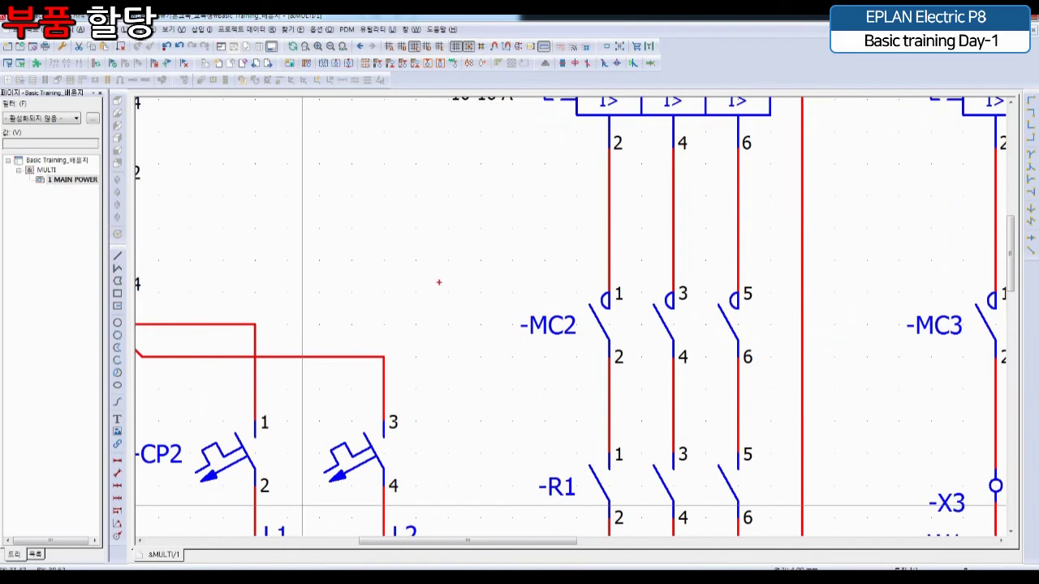
mouse_move(439, 291)
mouse_down()
mouse_move(439, 276)
mouse_move(441, 313)
mouse_up()
mouse_move(408, 309)
mouse_down()
mouse_move(410, 347)
mouse_move(471, 307)
mouse_up()
drag(441, 339, 442, 396)
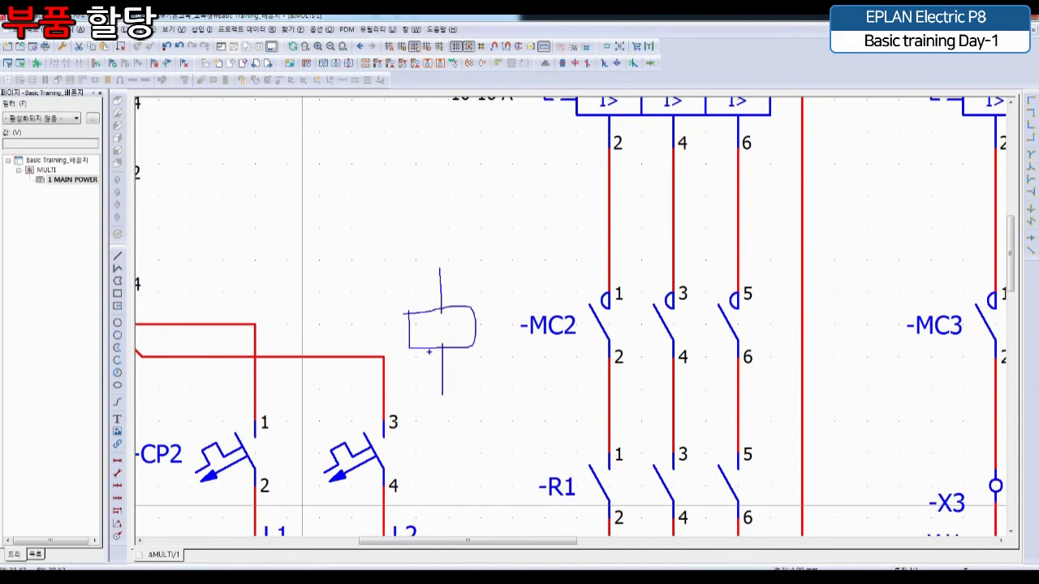
mouse_move(417, 320)
mouse_down()
mouse_move(415, 349)
mouse_move(438, 319)
mouse_move(450, 342)
mouse_move(484, 340)
mouse_up()
mouse_move(385, 254)
mouse_down()
mouse_move(719, 387)
mouse_move(772, 389)
mouse_up()
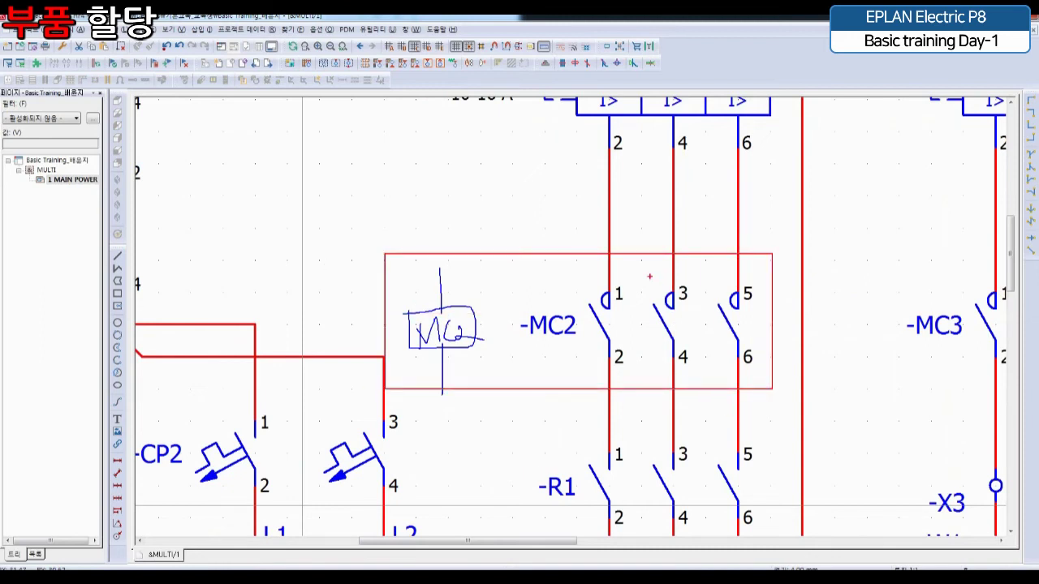
mouse_move(422, 200)
mouse_down()
mouse_move(435, 224)
mouse_move(436, 196)
mouse_move(442, 209)
mouse_up()
mouse_move(427, 233)
mouse_down()
mouse_move(452, 222)
mouse_move(454, 241)
mouse_up()
drag(446, 203, 458, 198)
drag(454, 204, 457, 213)
mouse_move(455, 213)
mouse_down()
mouse_move(477, 210)
mouse_move(466, 234)
mouse_up()
mouse_move(464, 218)
mouse_down()
mouse_move(479, 234)
mouse_move(471, 221)
mouse_move(521, 228)
mouse_move(542, 217)
mouse_up()
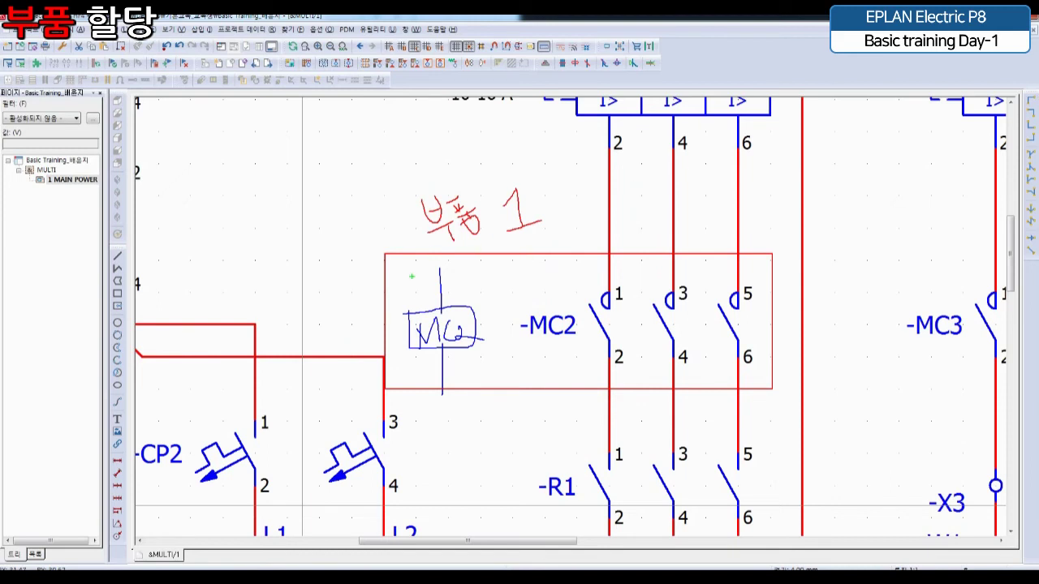
mouse_move(415, 284)
mouse_down()
mouse_move(430, 324)
mouse_move(469, 268)
mouse_up()
mouse_move(585, 267)
mouse_down()
mouse_move(602, 322)
mouse_move(633, 260)
mouse_move(661, 301)
mouse_move(692, 257)
mouse_move(734, 310)
mouse_move(757, 258)
mouse_up()
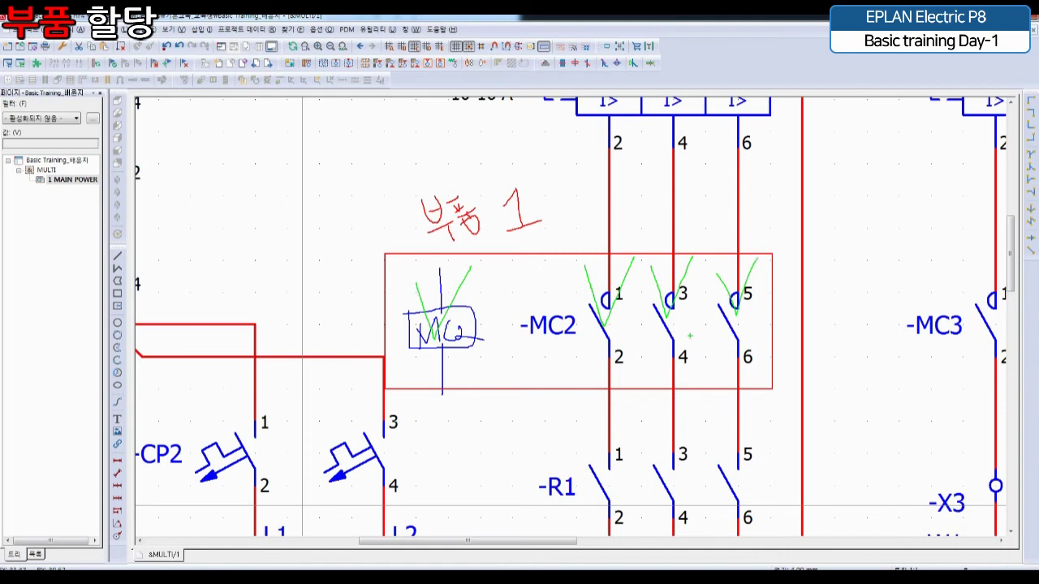
drag(511, 420, 512, 445)
mouse_move(508, 431)
mouse_down()
mouse_move(532, 428)
mouse_move(523, 445)
mouse_up()
mouse_move(522, 445)
mouse_down()
mouse_move(542, 440)
mouse_move(534, 465)
mouse_up()
drag(534, 430, 549, 445)
drag(558, 417, 565, 454)
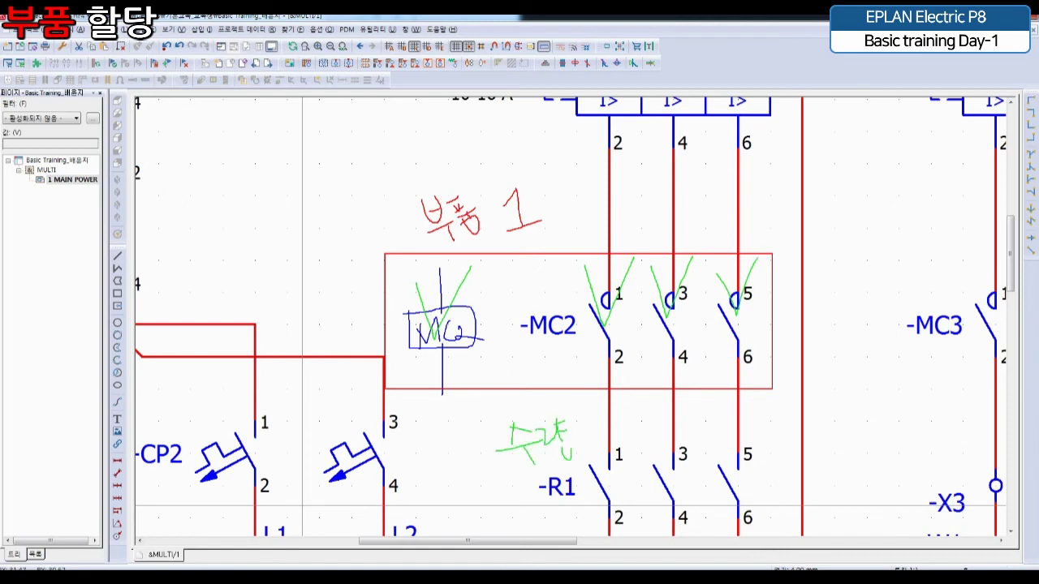
mouse_move(599, 409)
mouse_down()
mouse_move(591, 420)
mouse_move(601, 409)
mouse_move(611, 461)
mouse_up()
mouse_move(499, 343)
mouse_down()
mouse_move(501, 361)
mouse_move(378, 292)
mouse_move(511, 349)
mouse_move(379, 294)
mouse_move(513, 311)
mouse_move(401, 380)
mouse_move(448, 264)
mouse_move(414, 383)
mouse_up()
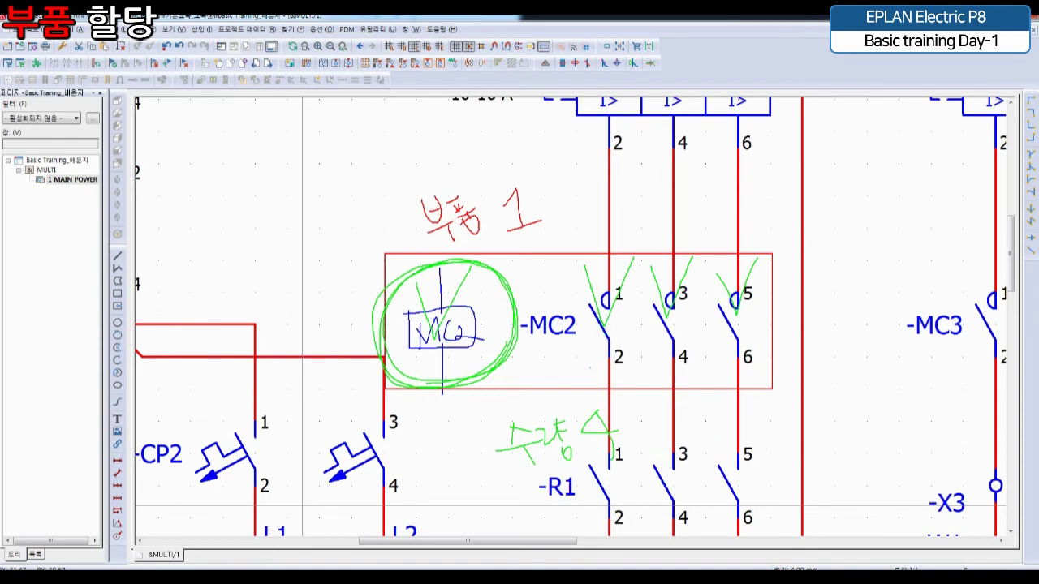
drag(591, 367, 624, 362)
drag(586, 378, 624, 379)
drag(562, 372, 742, 286)
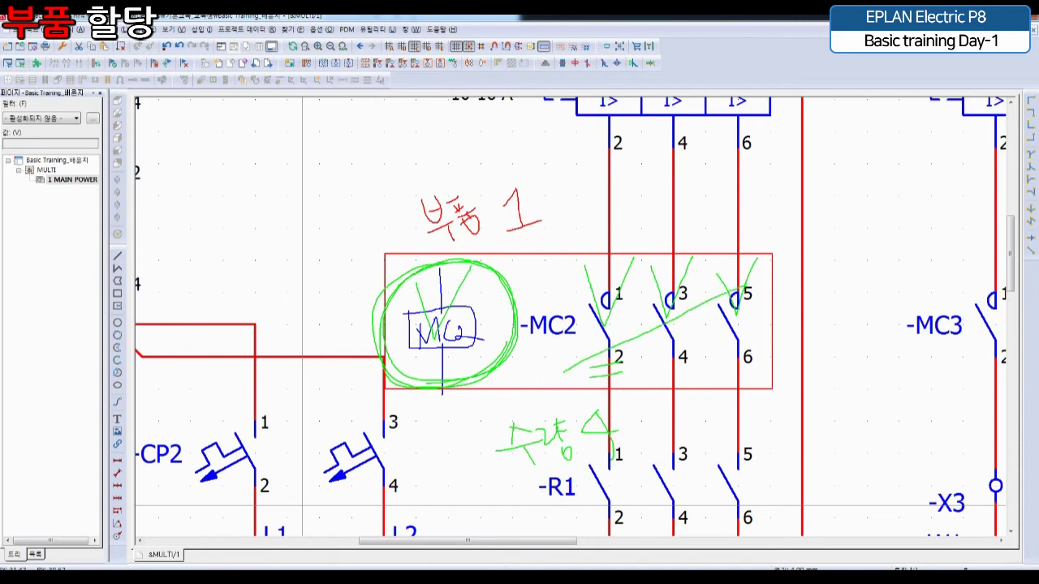
drag(585, 280, 763, 373)
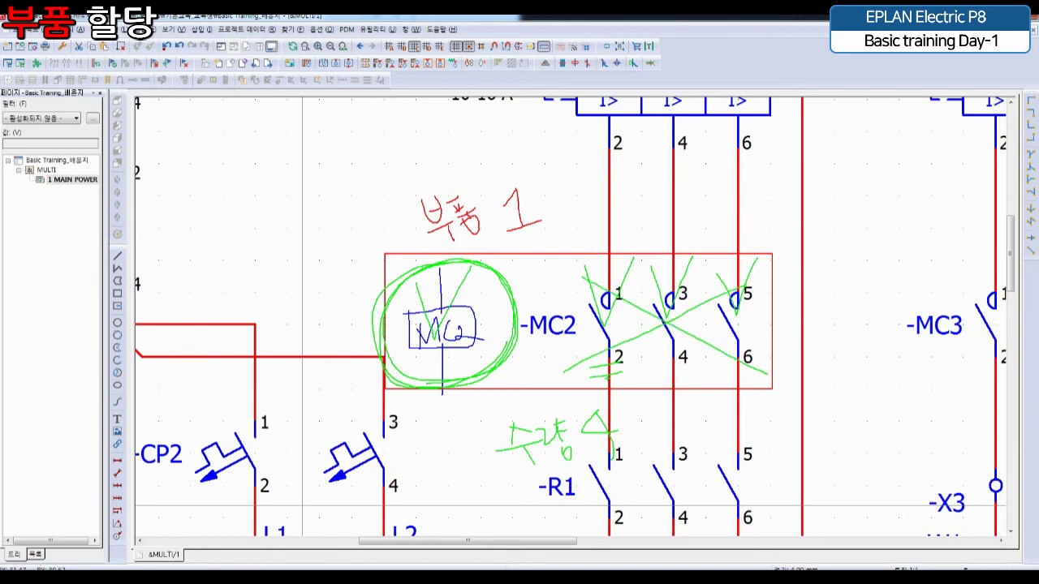
mouse_move(410, 271)
mouse_down()
mouse_move(417, 288)
mouse_move(463, 284)
mouse_move(471, 269)
mouse_up()
key(Escape)
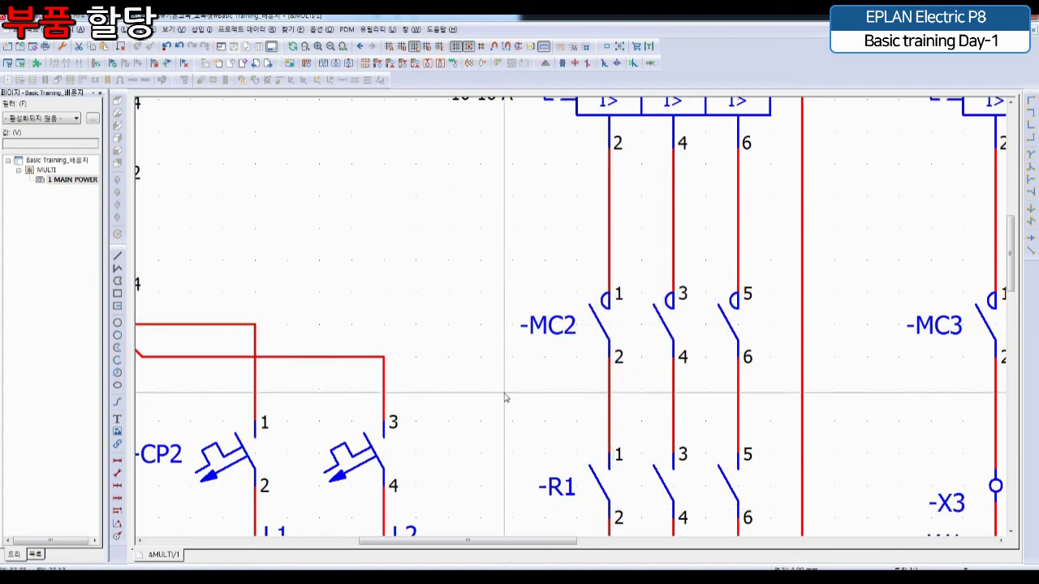
Examine the part number shown at -Q2 and the other devices on page 3 of 기본교육.pdf, and return to the MAIN POWER schematic in EPLAN
scroll(495, 399, down, 5)
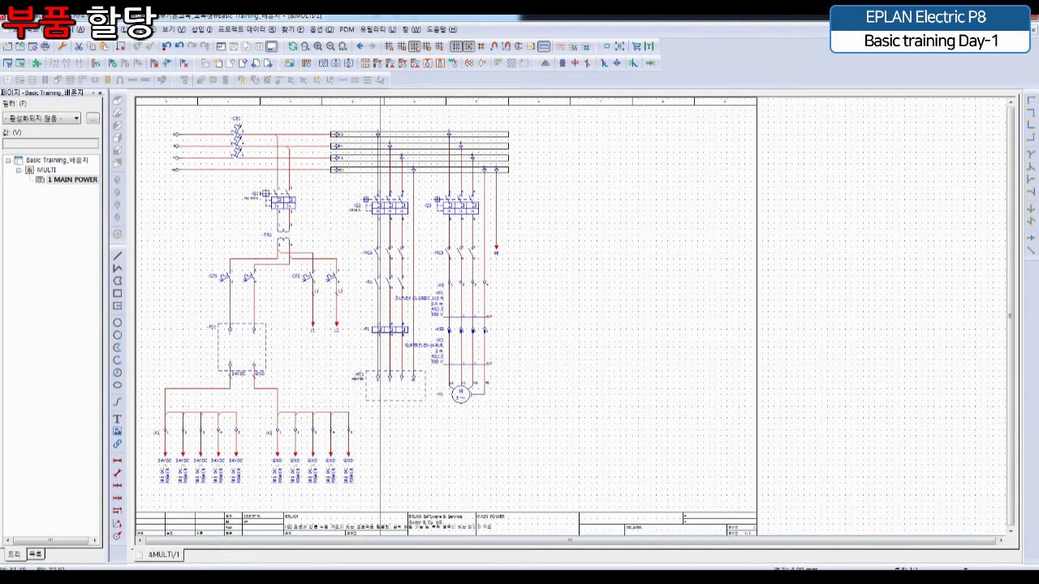
click(409, 519)
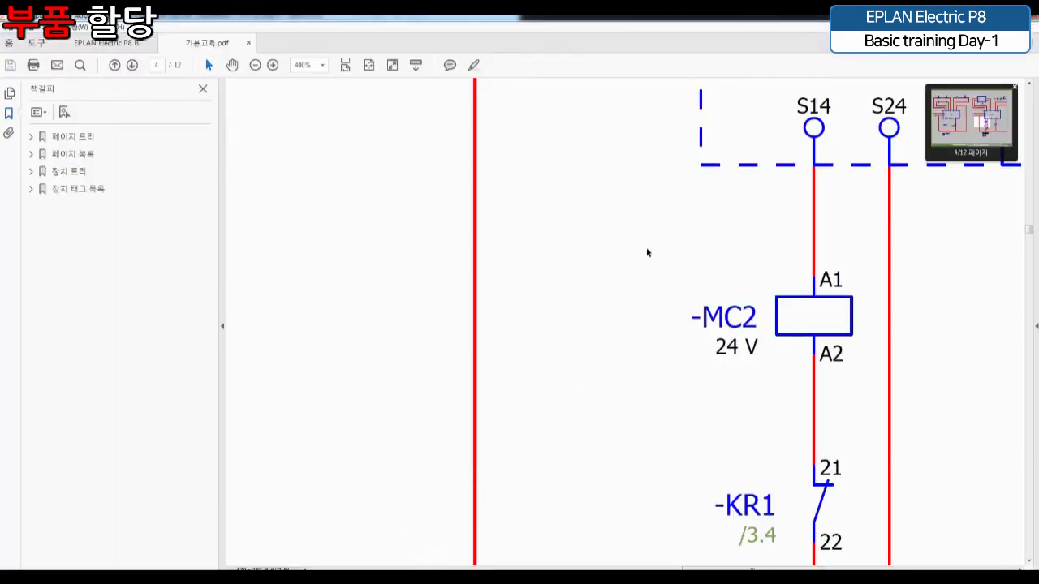
ctrl+scroll(617, 292, down, 5)
scroll(582, 322, up, 5)
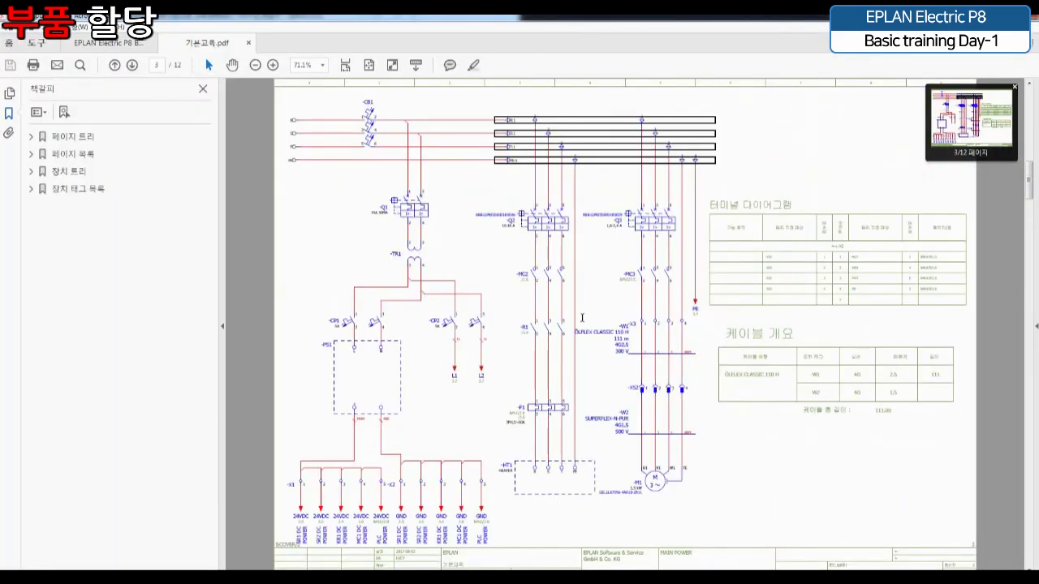
ctrl+scroll(470, 213, up, 3)
ctrl+scroll(452, 258, up, 6)
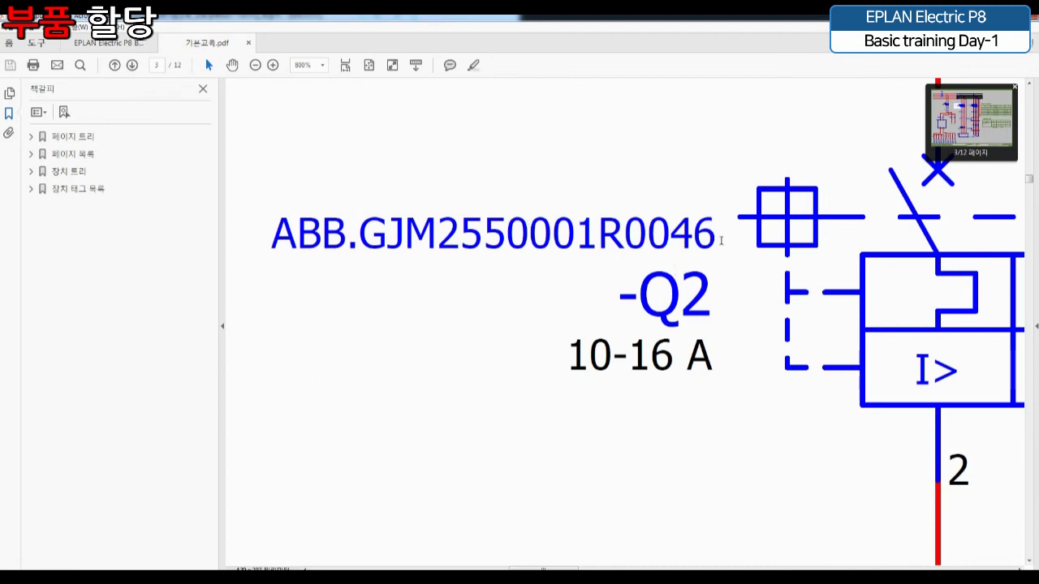
ctrl+scroll(539, 416, down, 6)
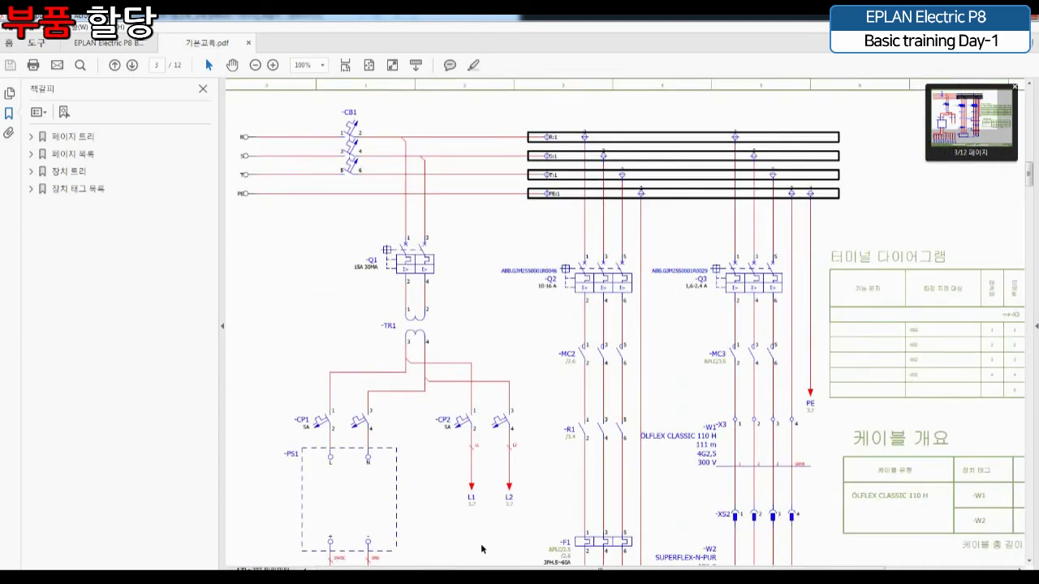
scroll(481, 550, down, 5)
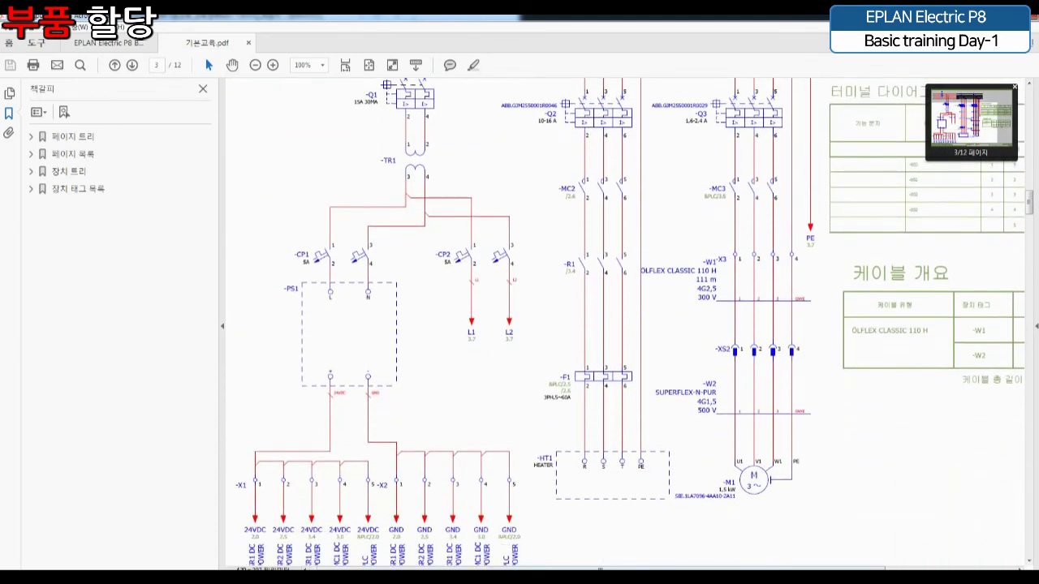
scroll(474, 559, down, 1)
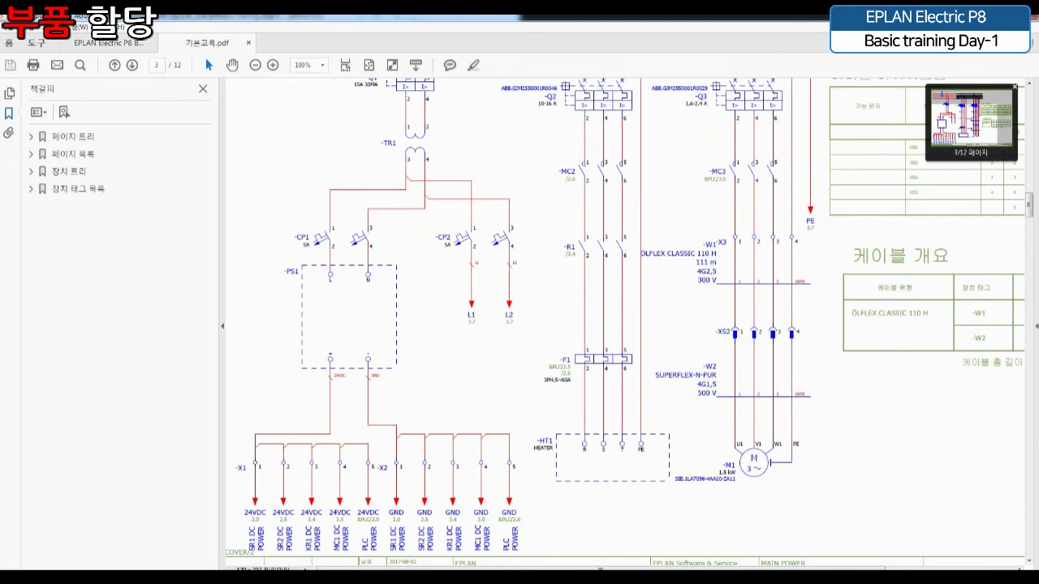
click(401, 577)
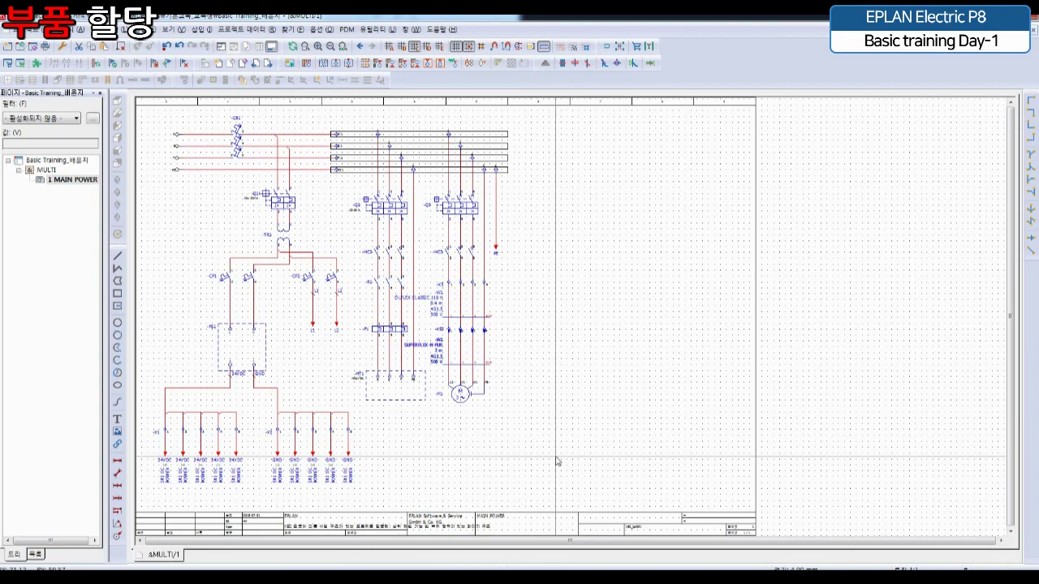
Open the properties of circuit breaker -CB1 on the MAIN POWER page and view its symbol and function data
scroll(371, 313, up, 5)
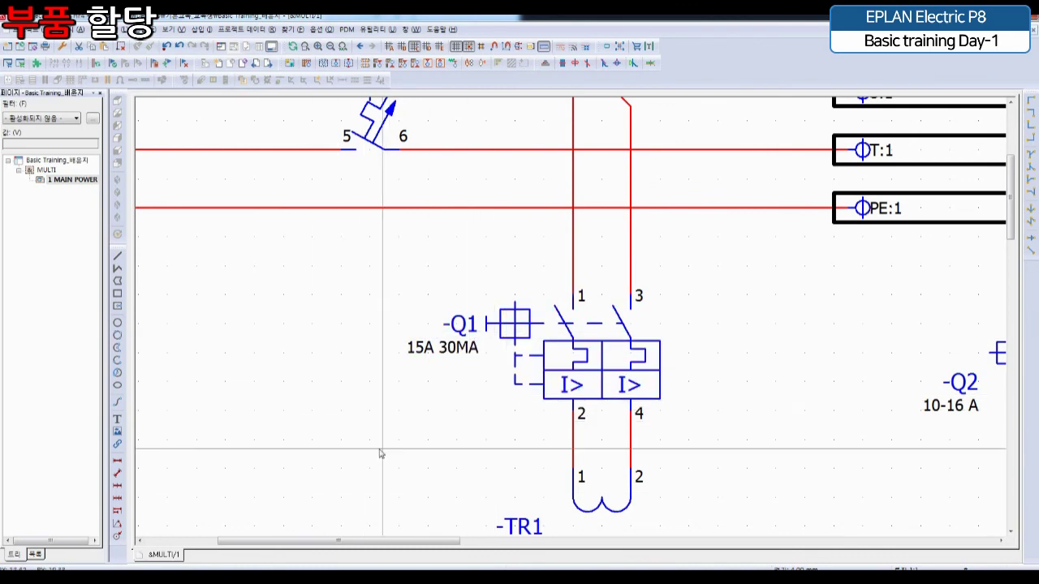
middle_drag(363, 421, 400, 484)
middle_drag(514, 413, 585, 529)
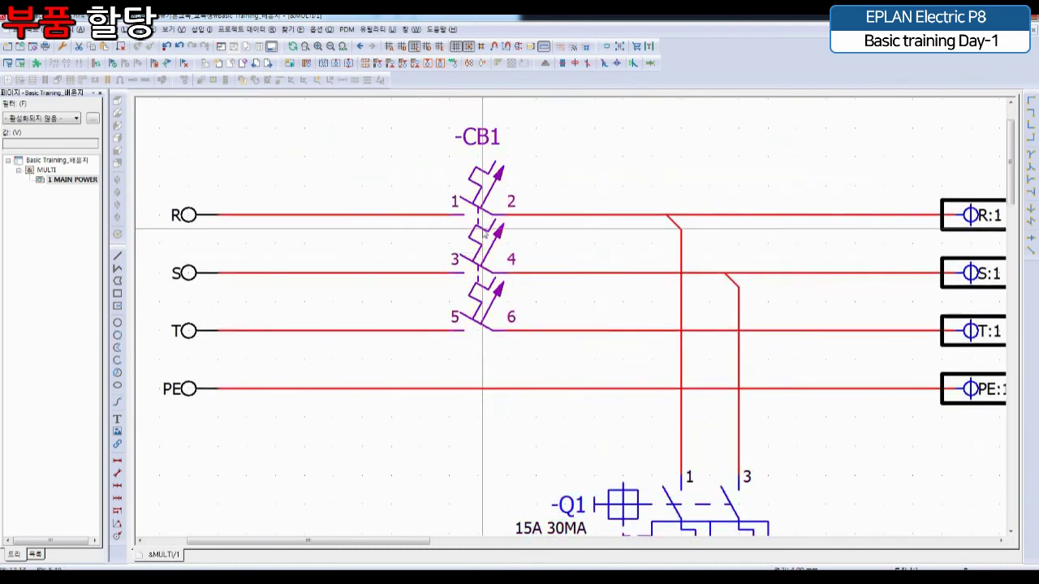
click(483, 229)
middle_drag(360, 338, 385, 412)
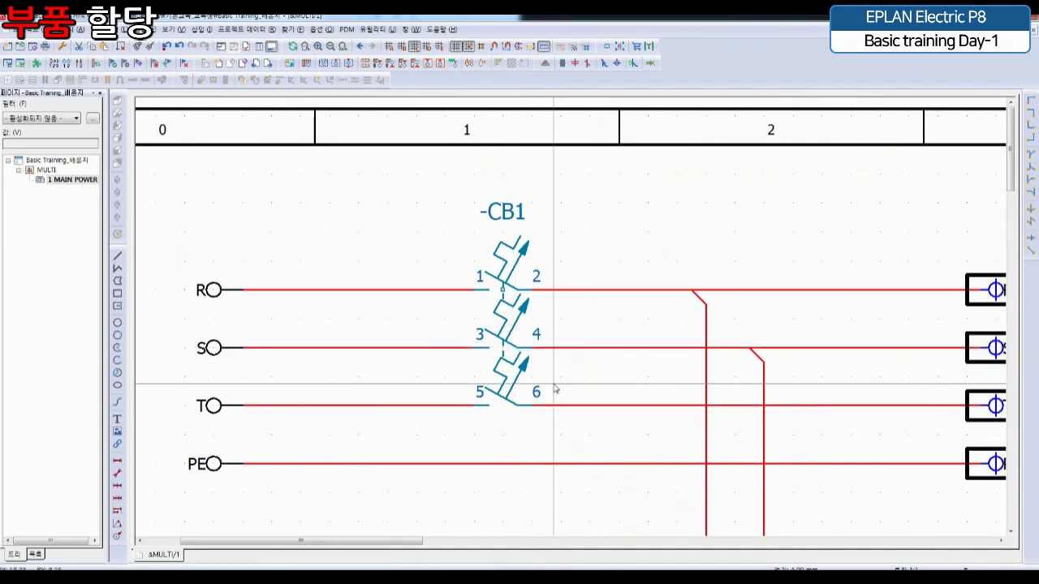
click(495, 331)
double_click(494, 330)
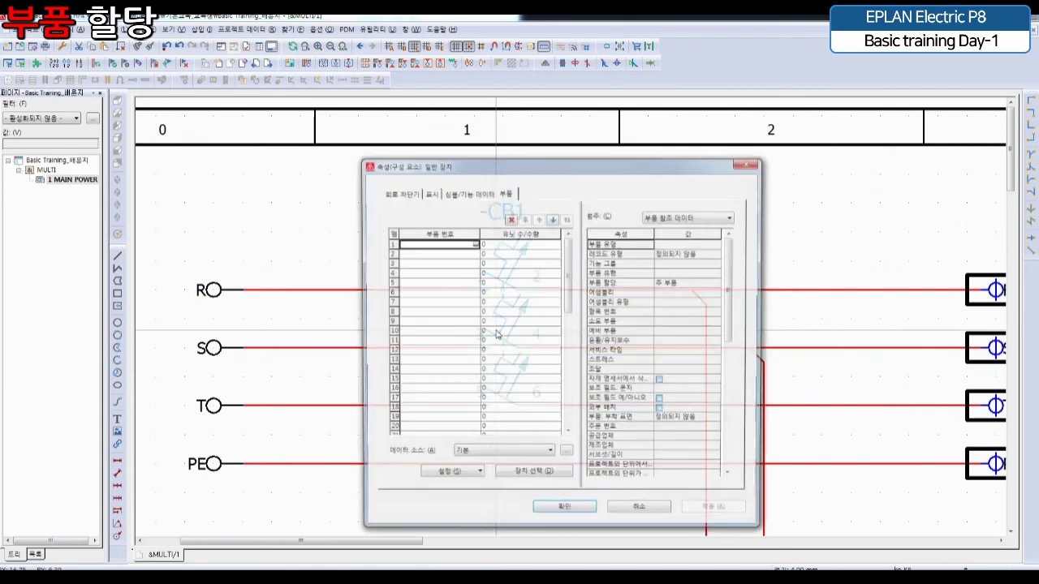
click(471, 194)
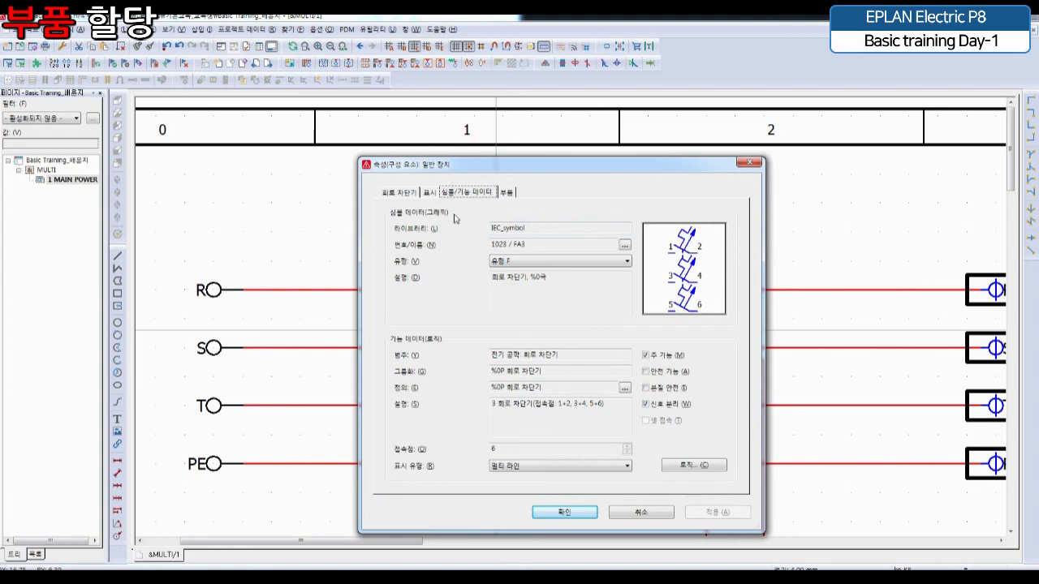
Try the symbol variants from A to H for -CB1, select variant A, and discard the change
click(509, 262)
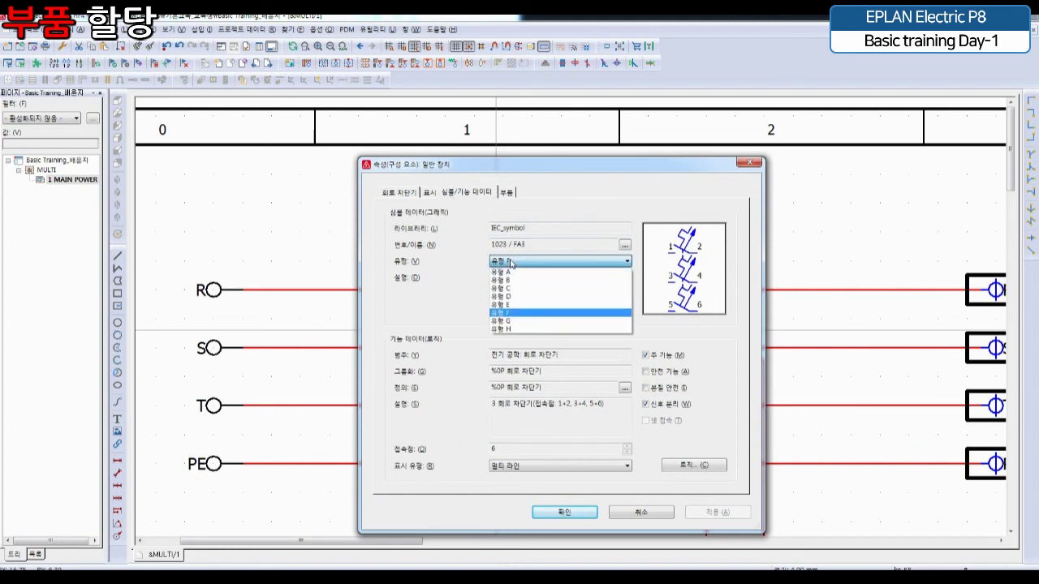
key(Up)
key(Up)
key(Up)
key(Up)
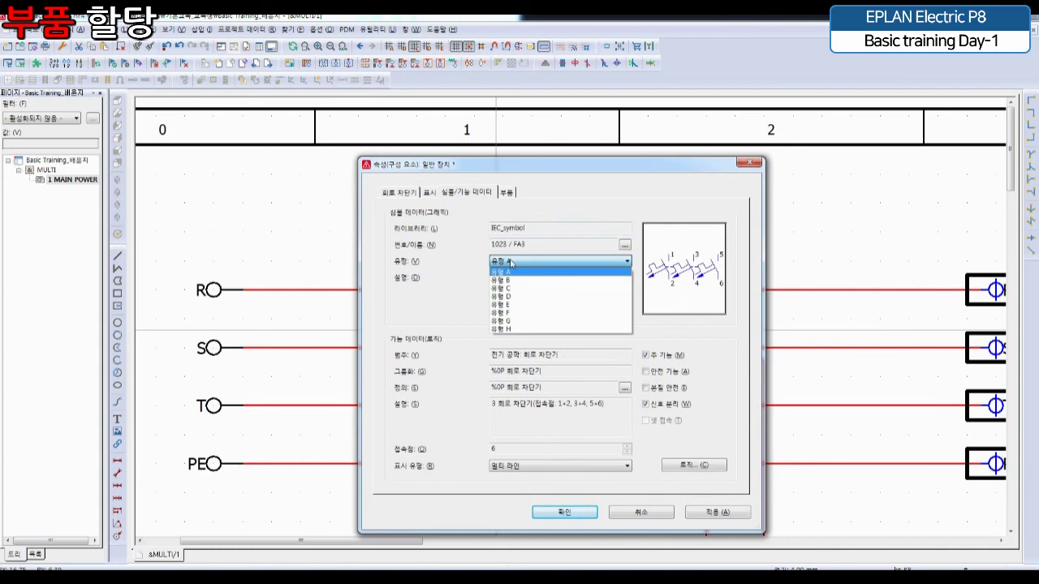
key(Down)
key(Down)
key(Down)
key(Down)
key(Down)
key(Down)
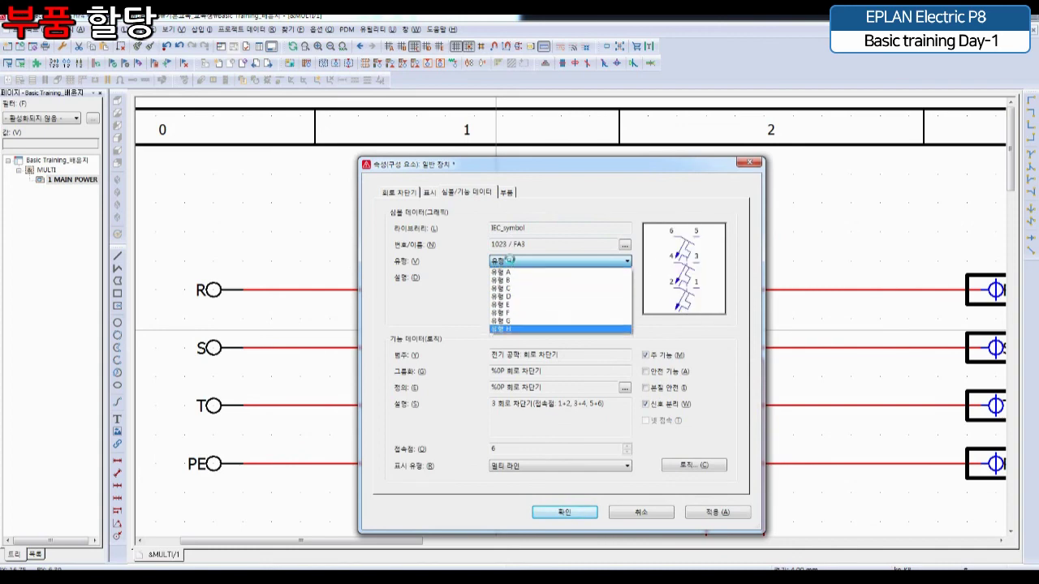
key(Up)
key(Up)
key(Up)
key(Up)
key(Up)
key(Up)
key(Up)
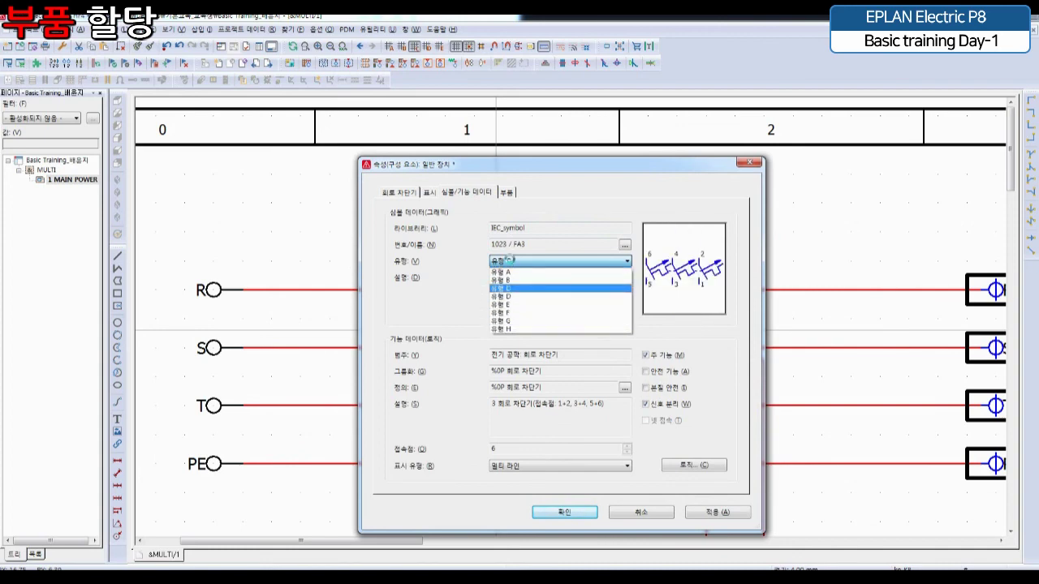
click(508, 271)
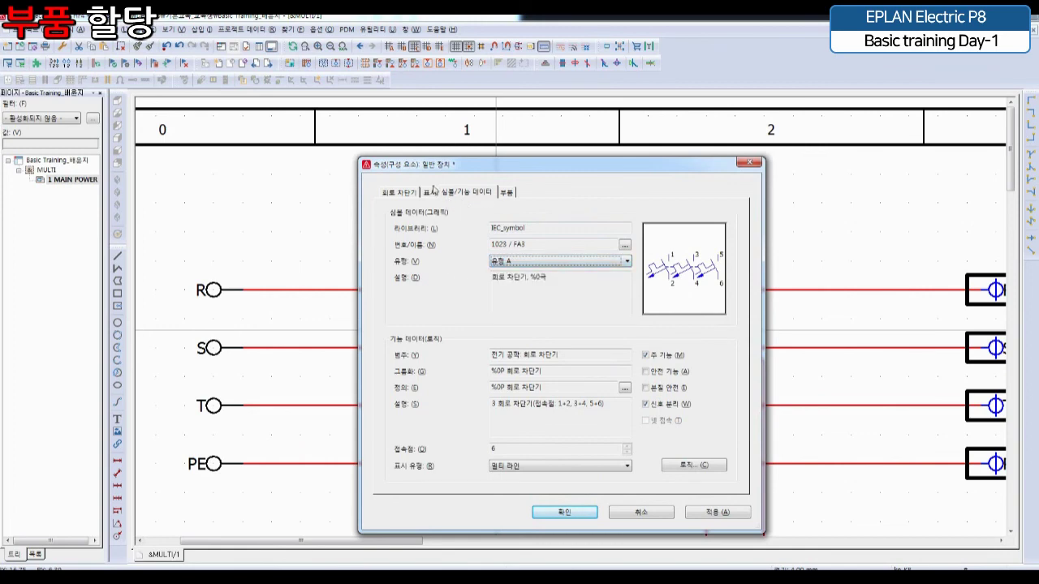
click(748, 162)
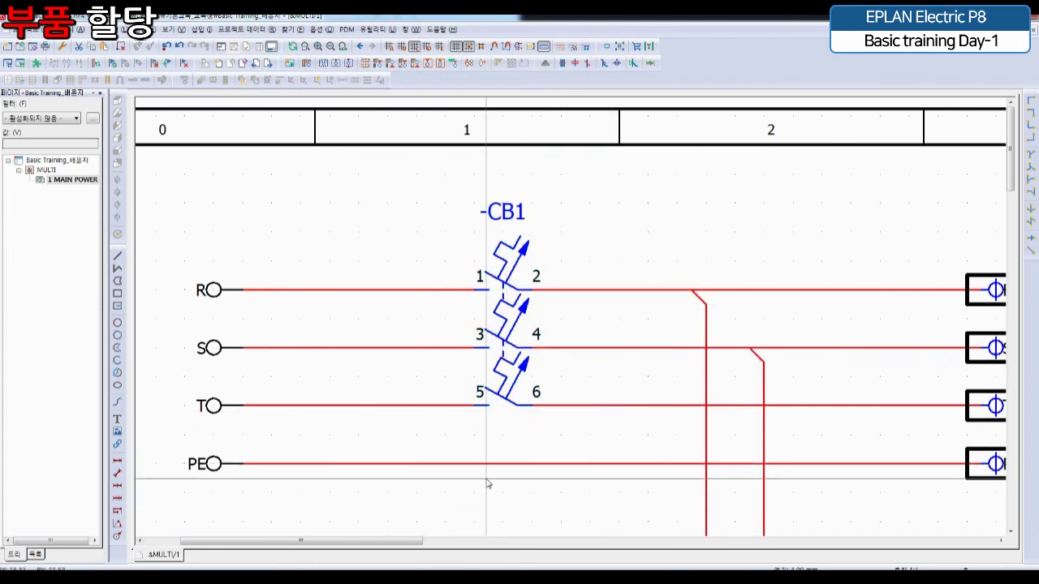
scroll(487, 485, down, 3)
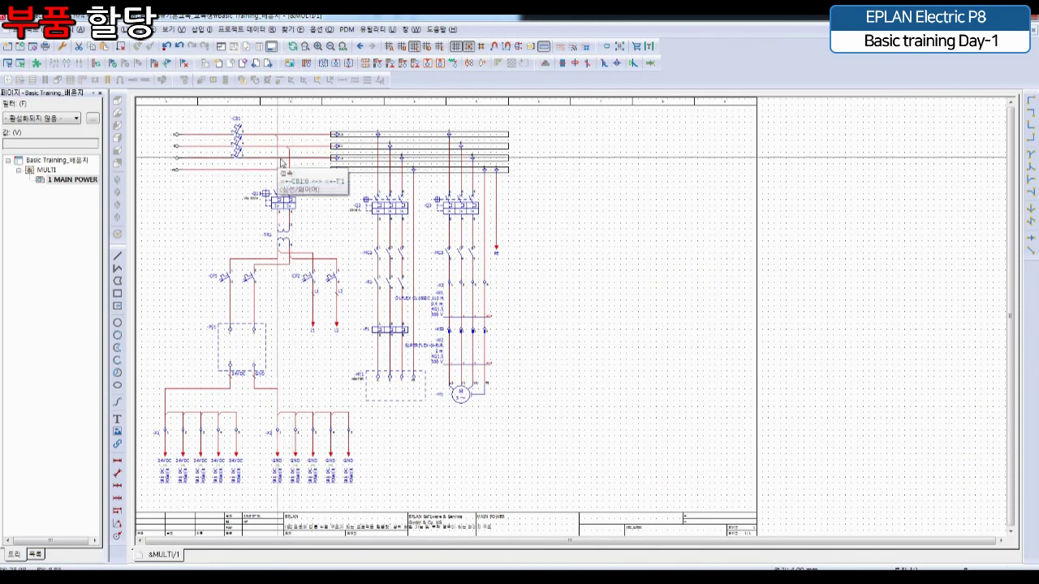